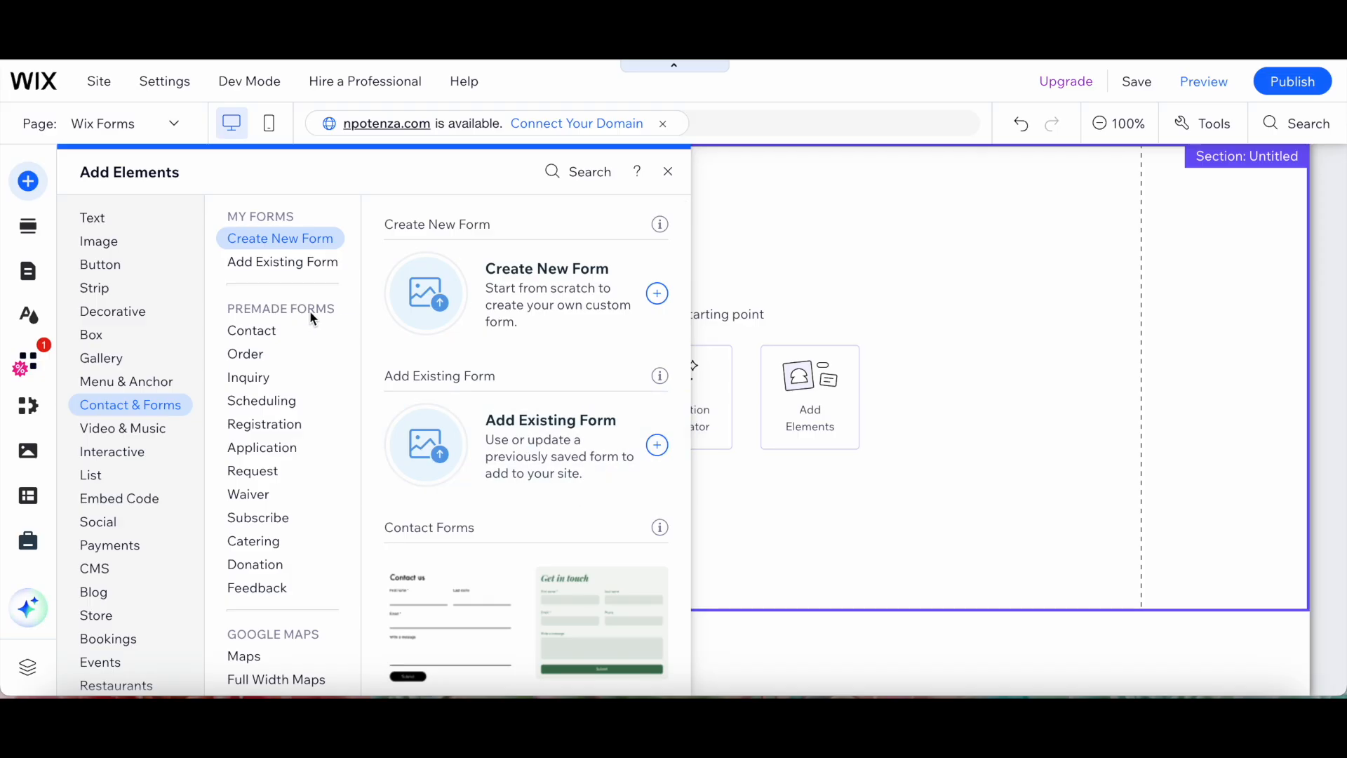
Step: Browse the premade form templates category by category, from Contact through Feedback
click(267, 328)
click(254, 368)
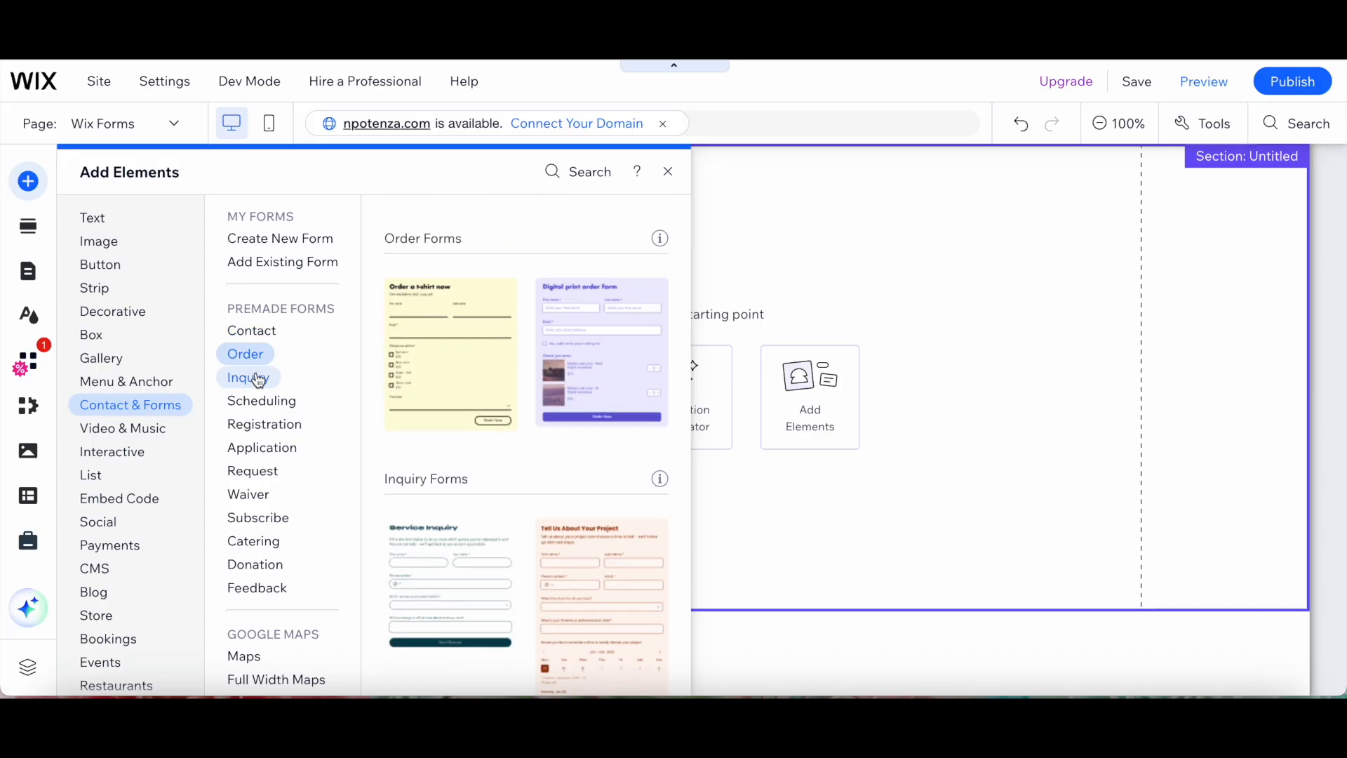
click(262, 377)
click(268, 405)
click(267, 424)
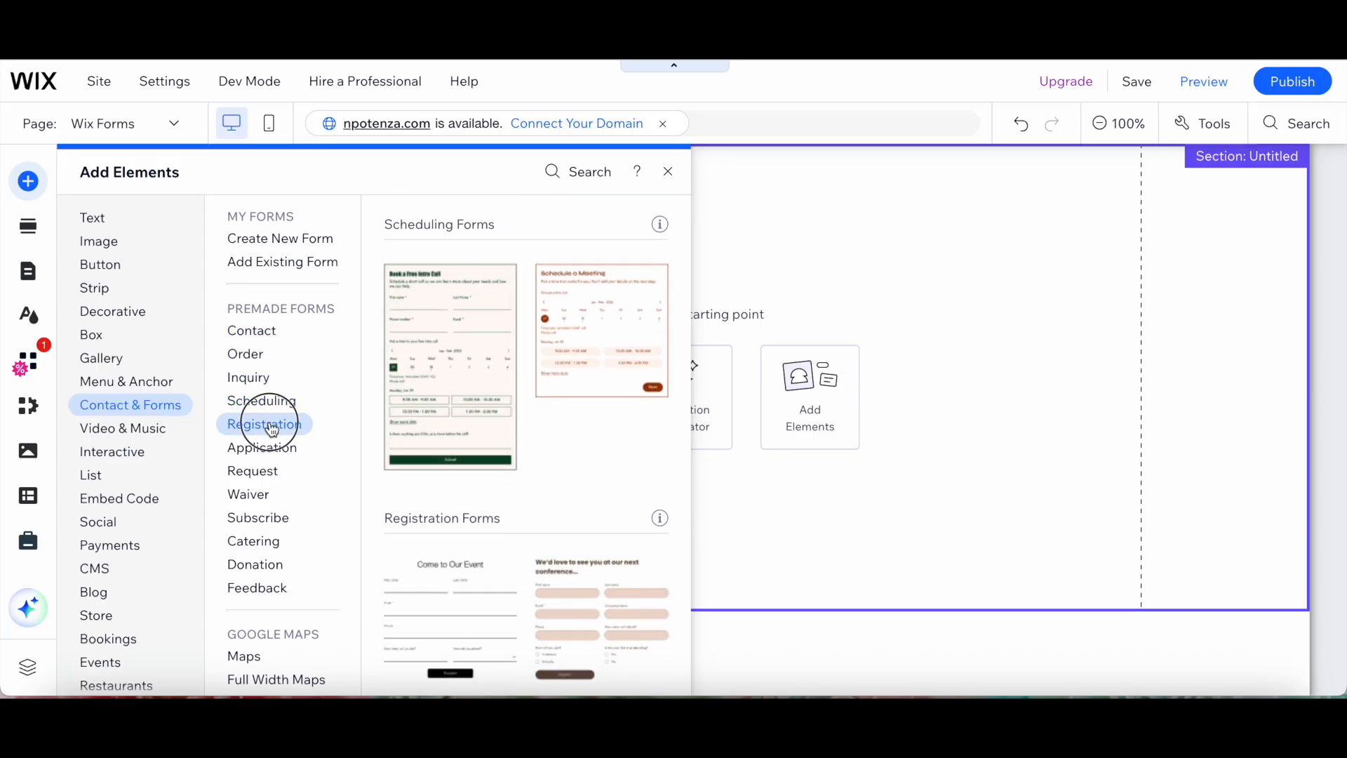
click(265, 447)
click(264, 470)
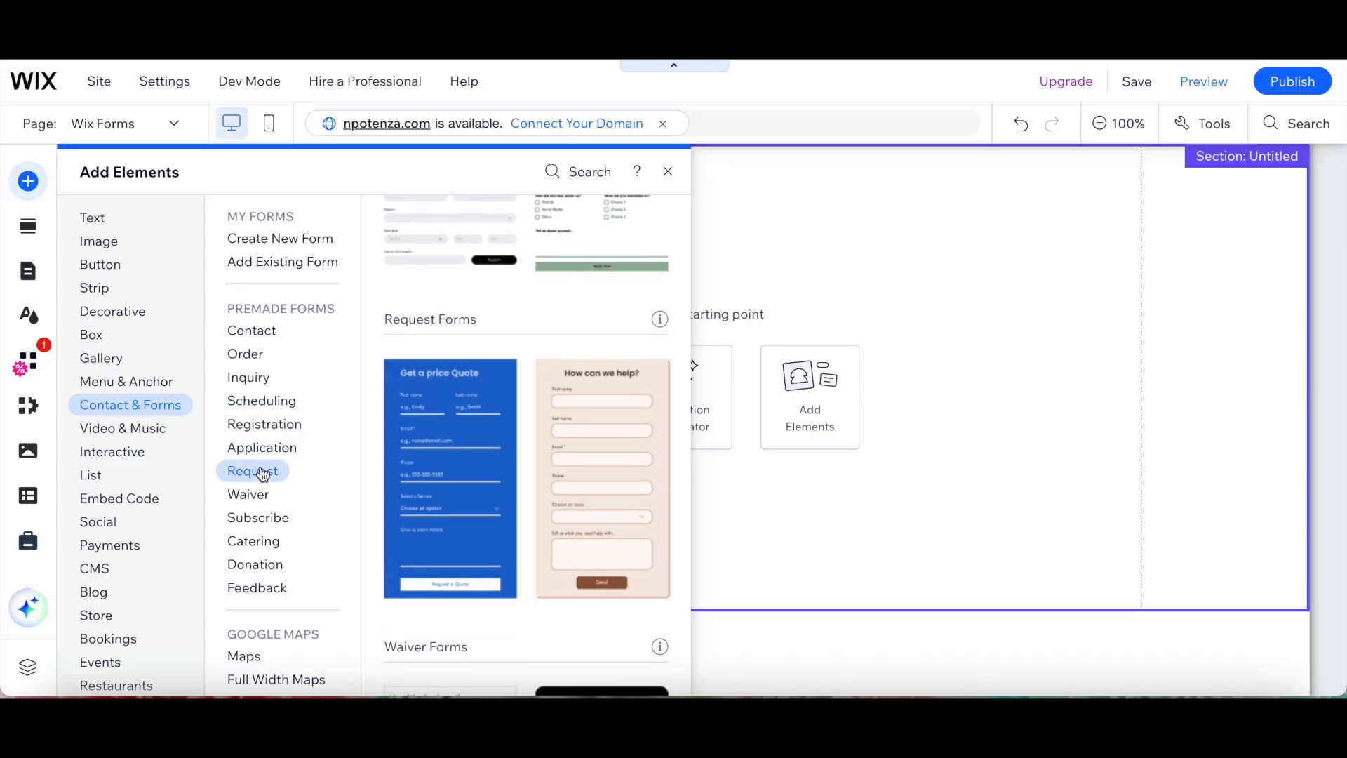
click(258, 497)
click(274, 519)
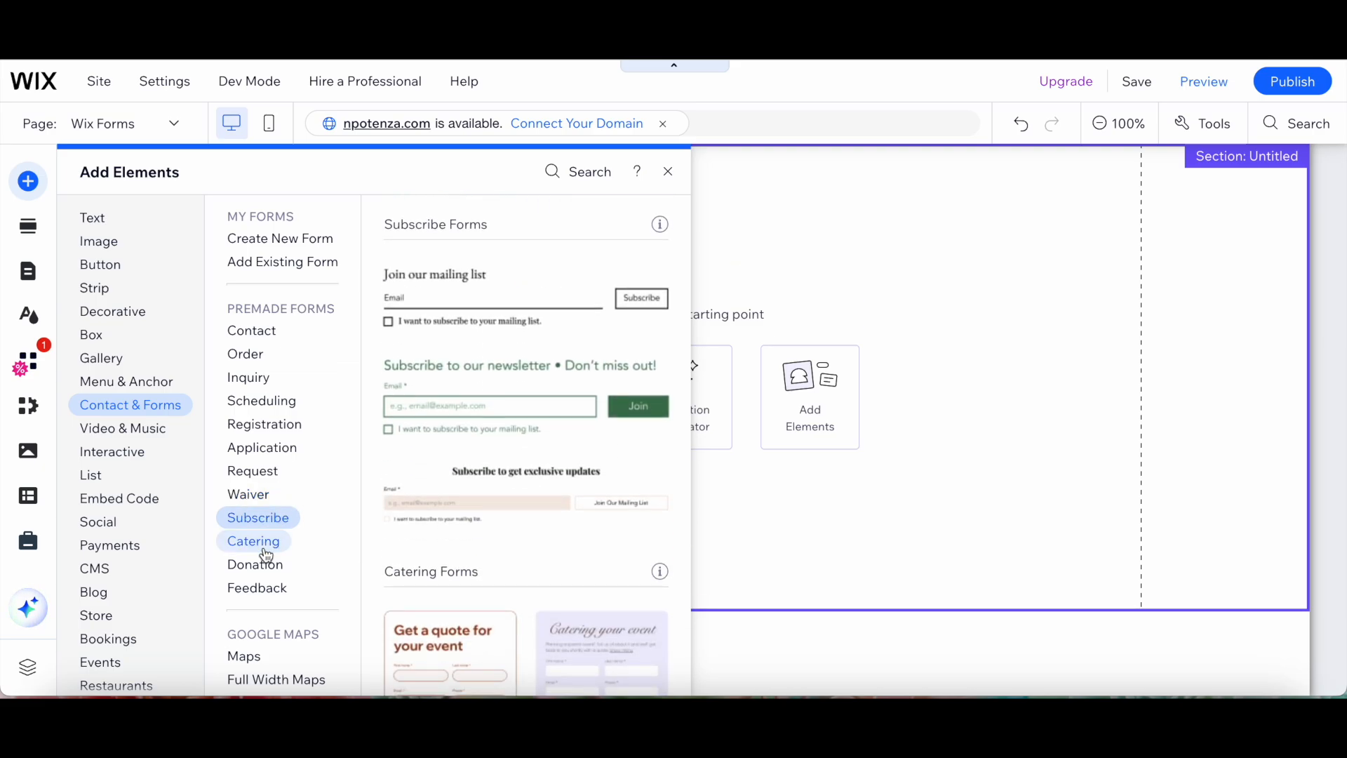
click(265, 543)
click(266, 564)
click(273, 591)
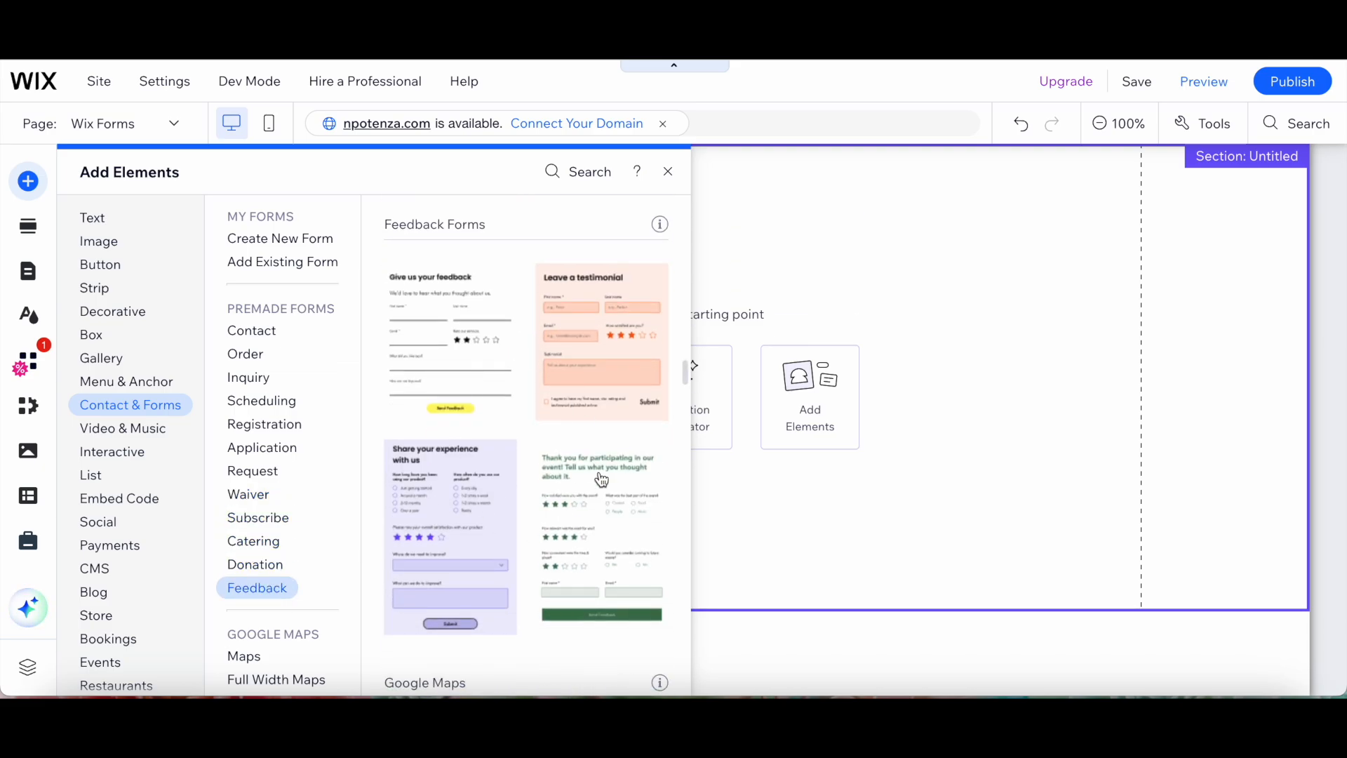
Step: Add the "Give us your feedback" premade form to the page and open it in the form editor
click(446, 326)
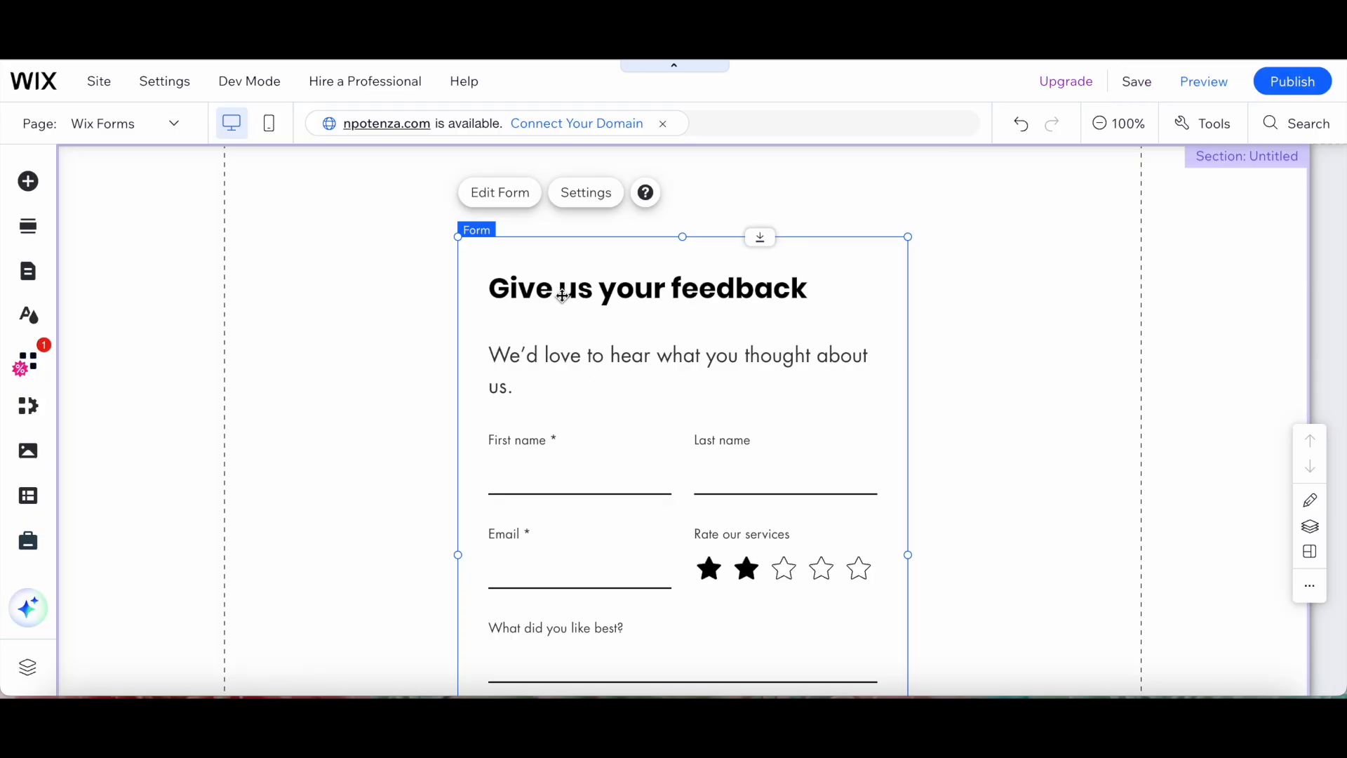
click(509, 198)
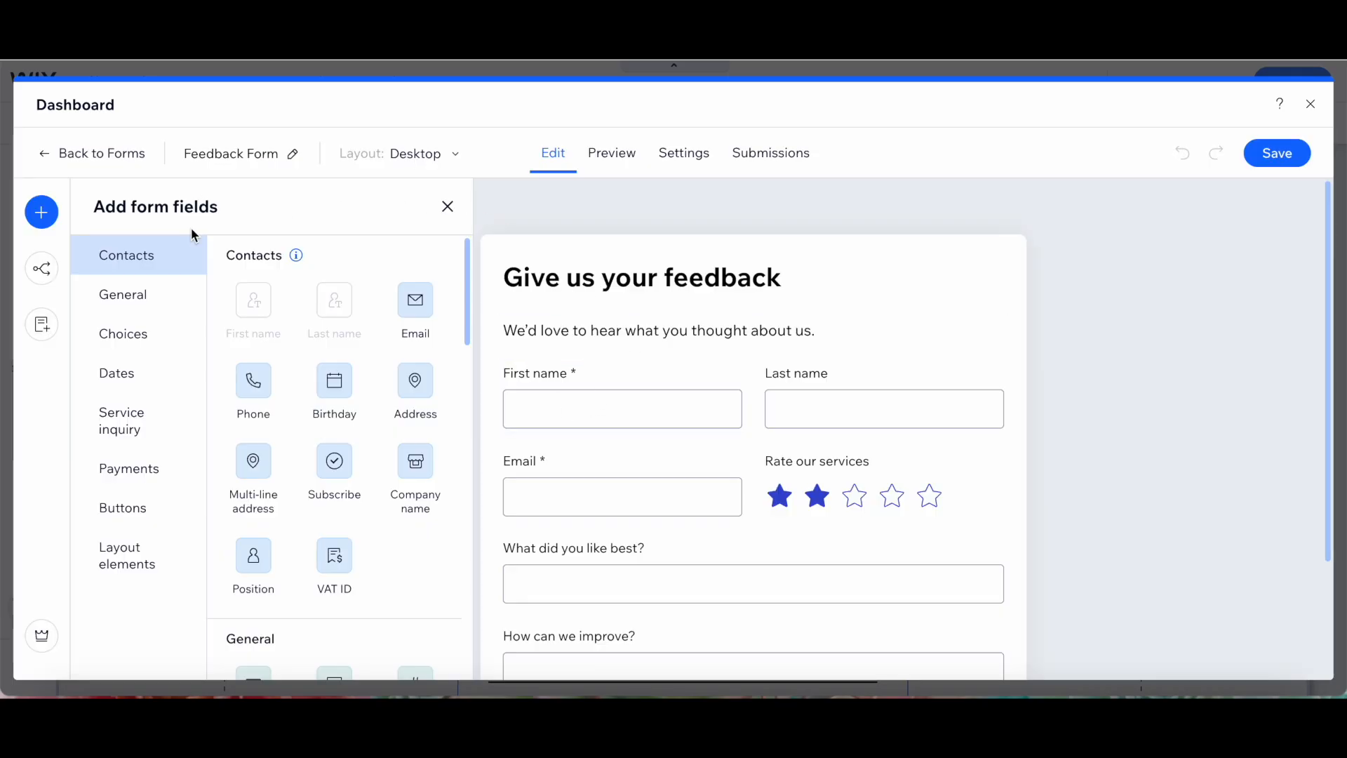
Step: Look through the available form field categories, from General through Layout elements
click(152, 293)
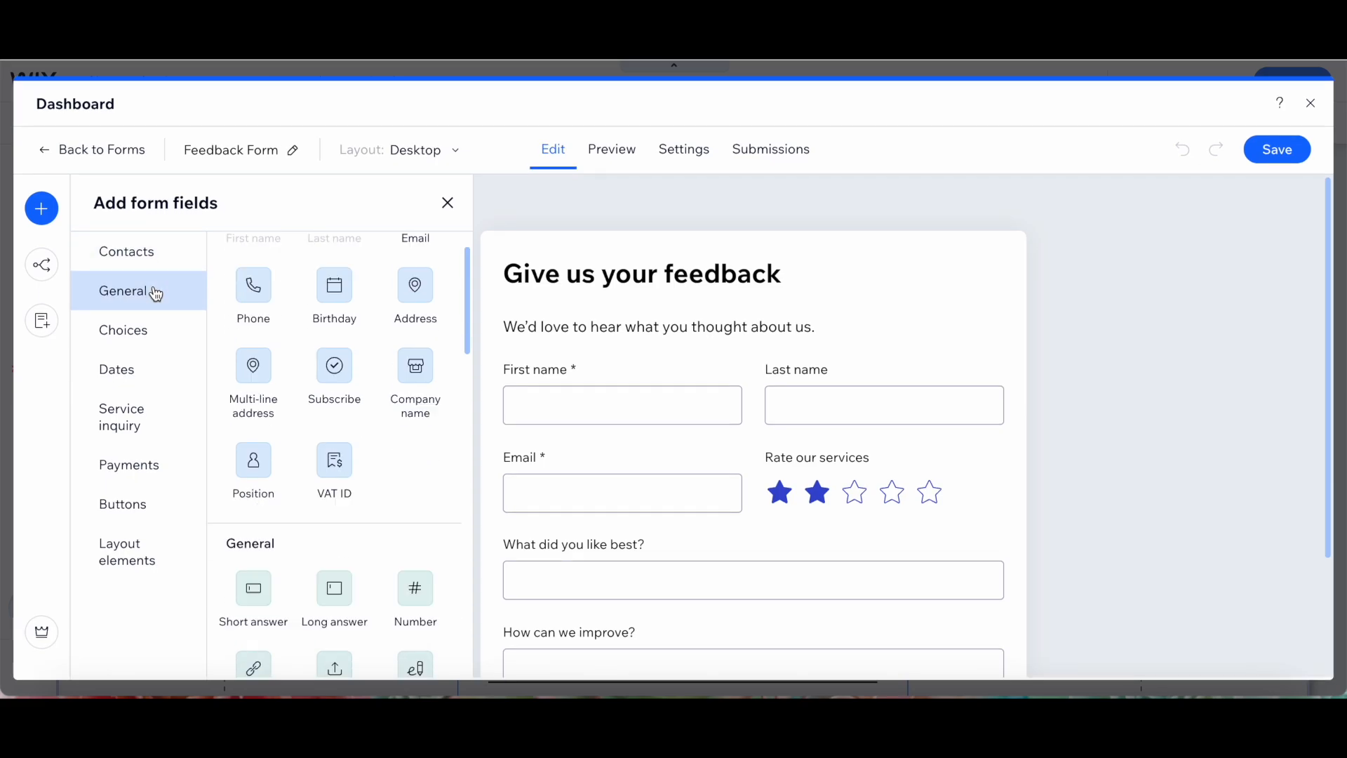
click(152, 326)
click(133, 364)
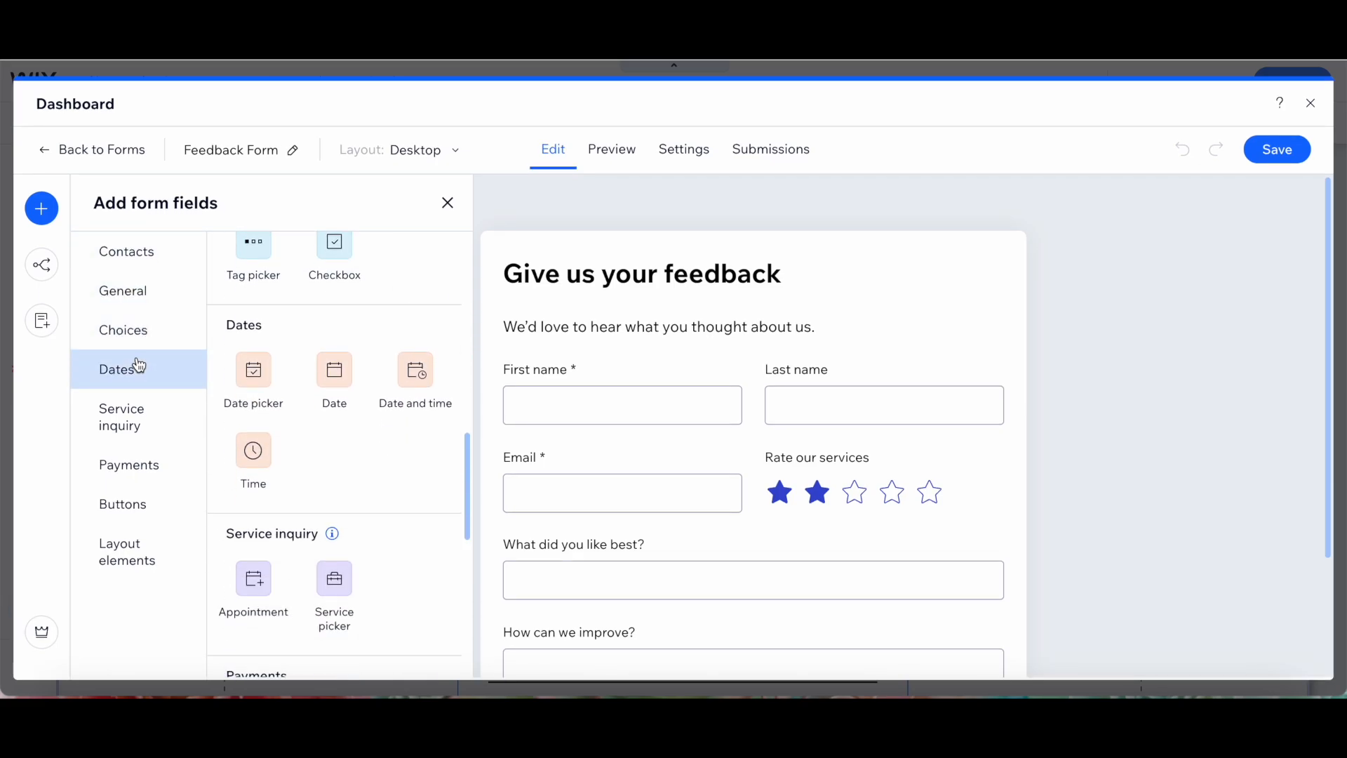
click(140, 406)
click(142, 465)
click(145, 516)
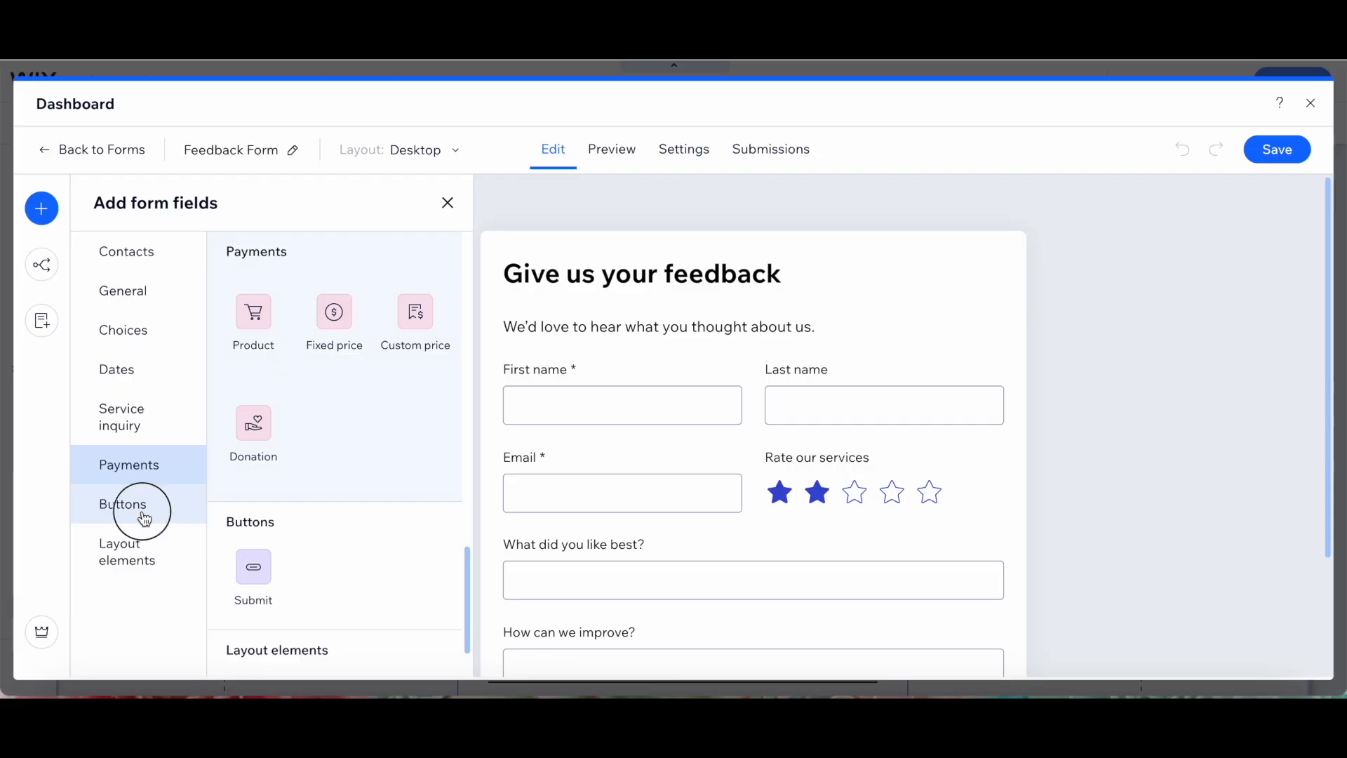
click(143, 549)
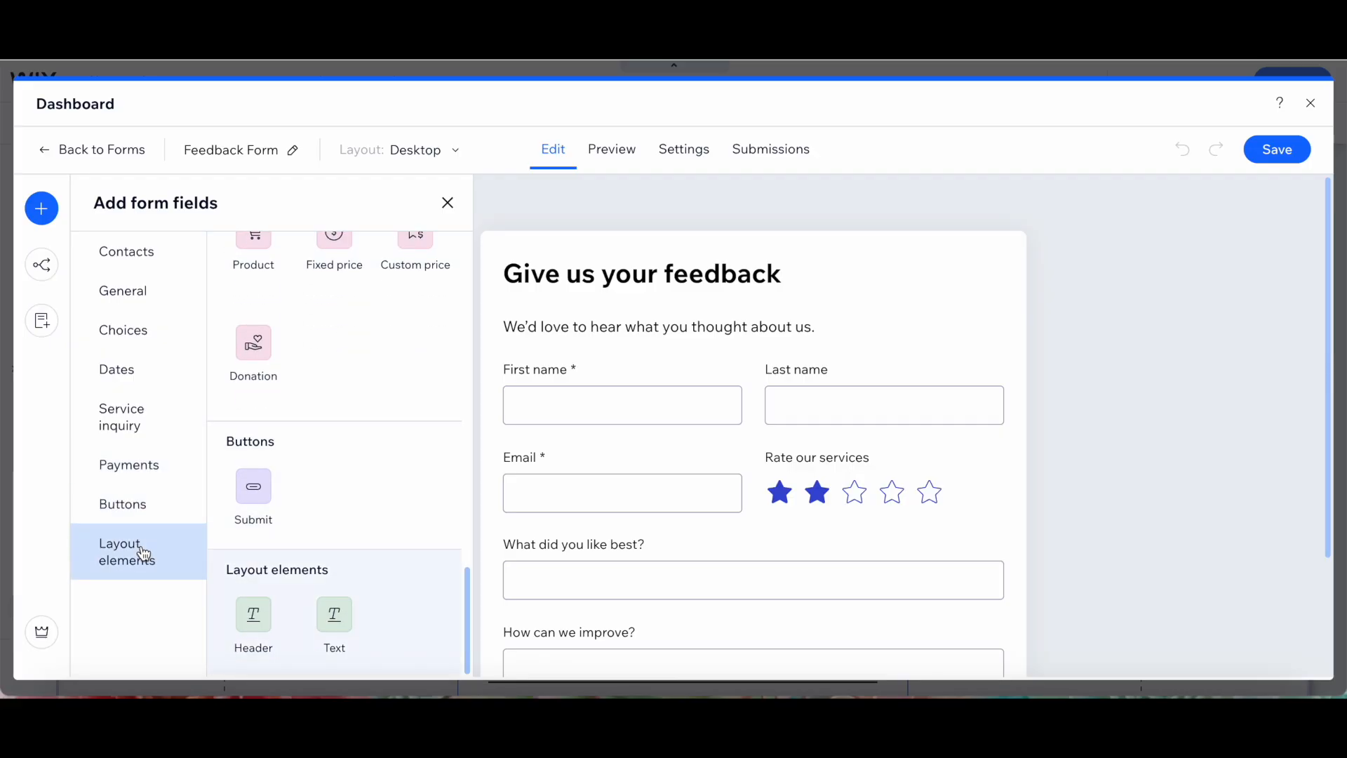
Step: Create a conditional rule for the feedback form with the condition "Rate our services" is equal to 1
click(42, 266)
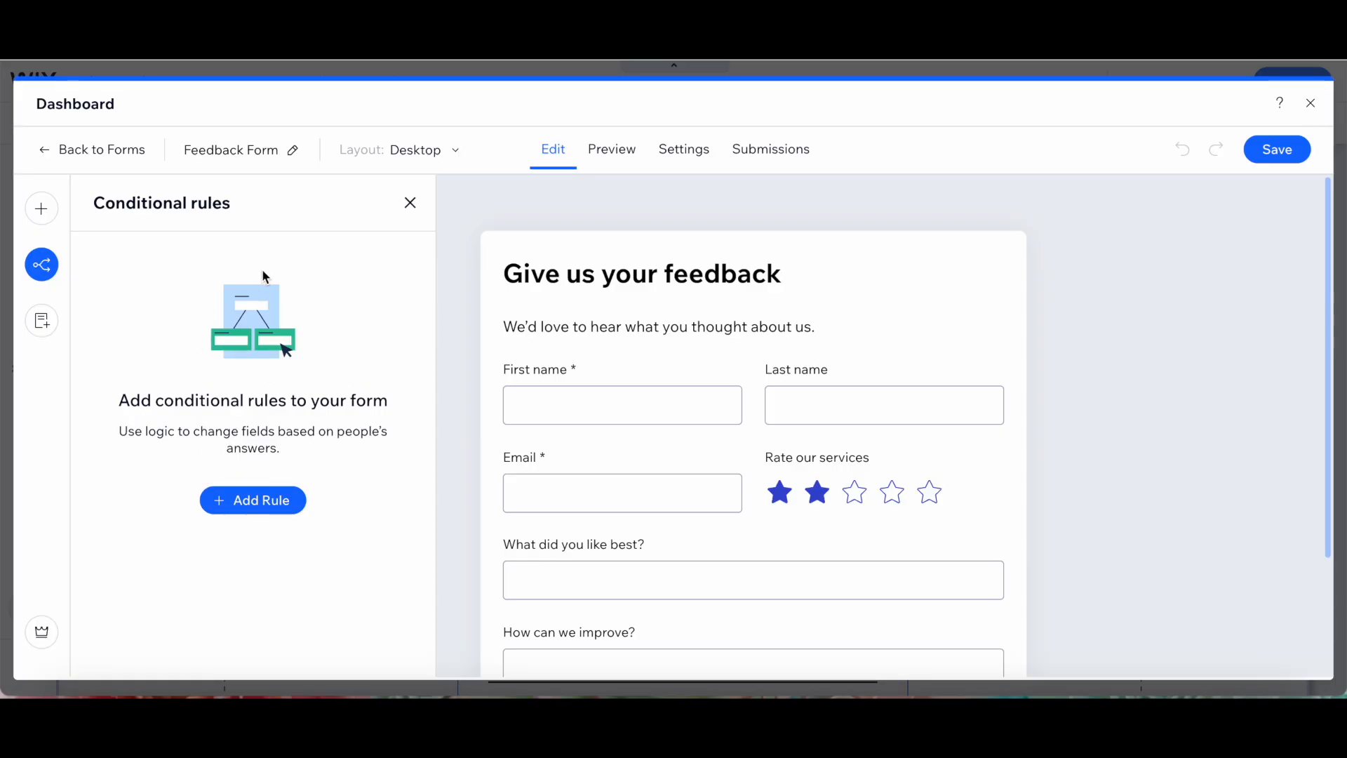
click(260, 502)
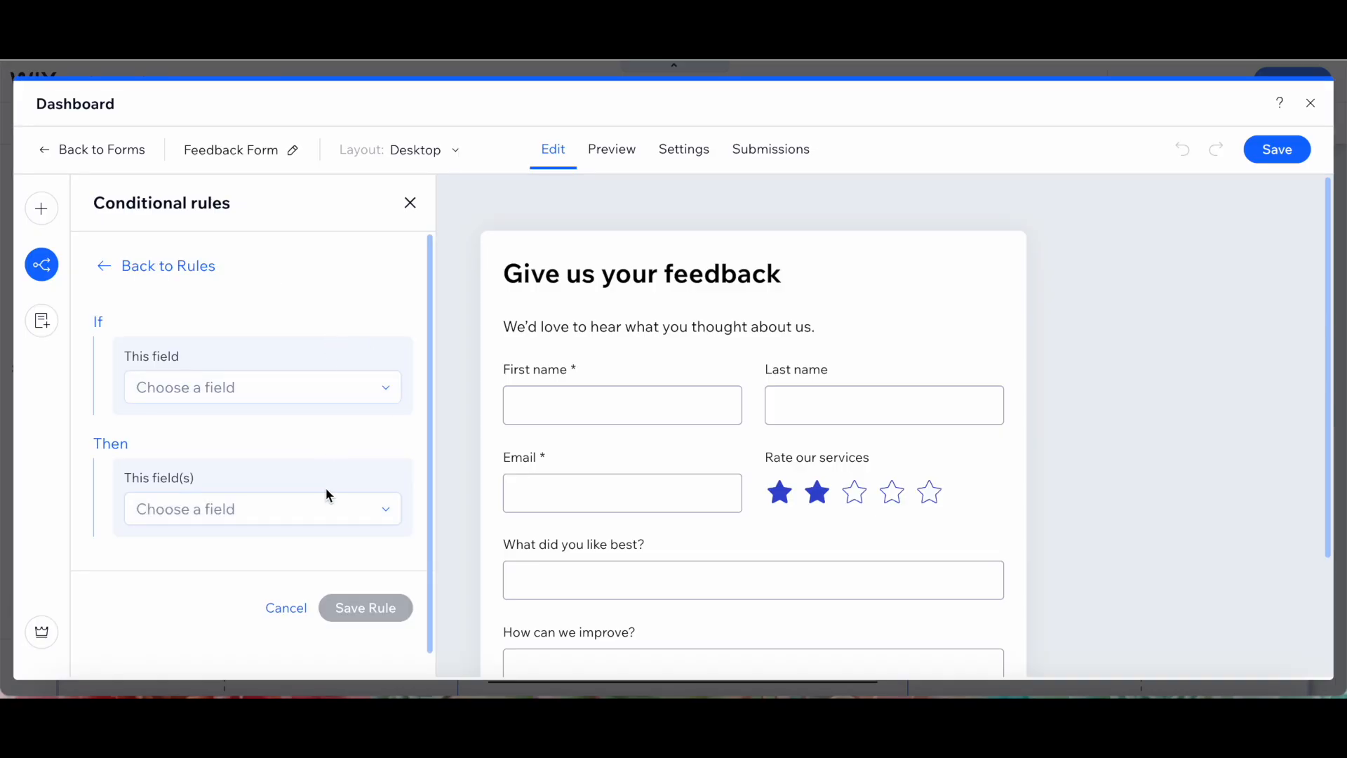
click(241, 397)
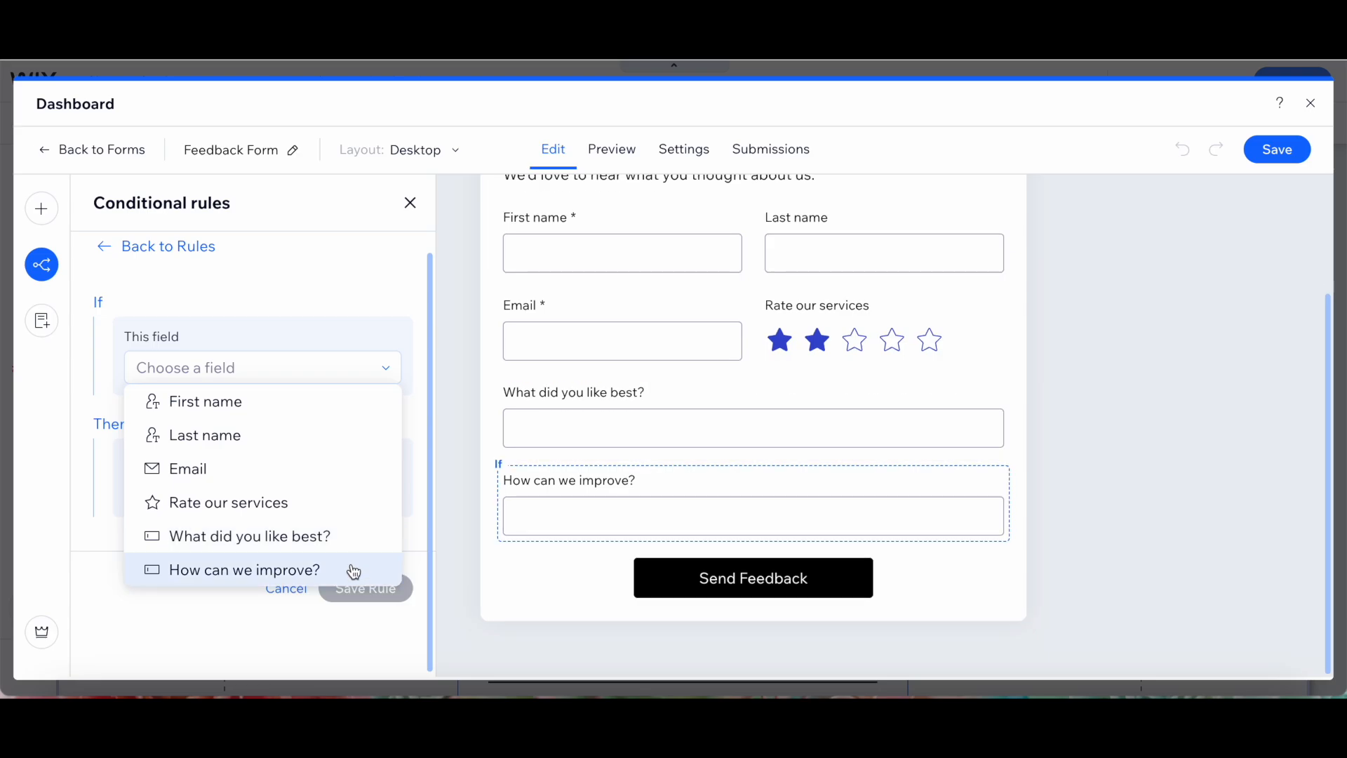
click(231, 637)
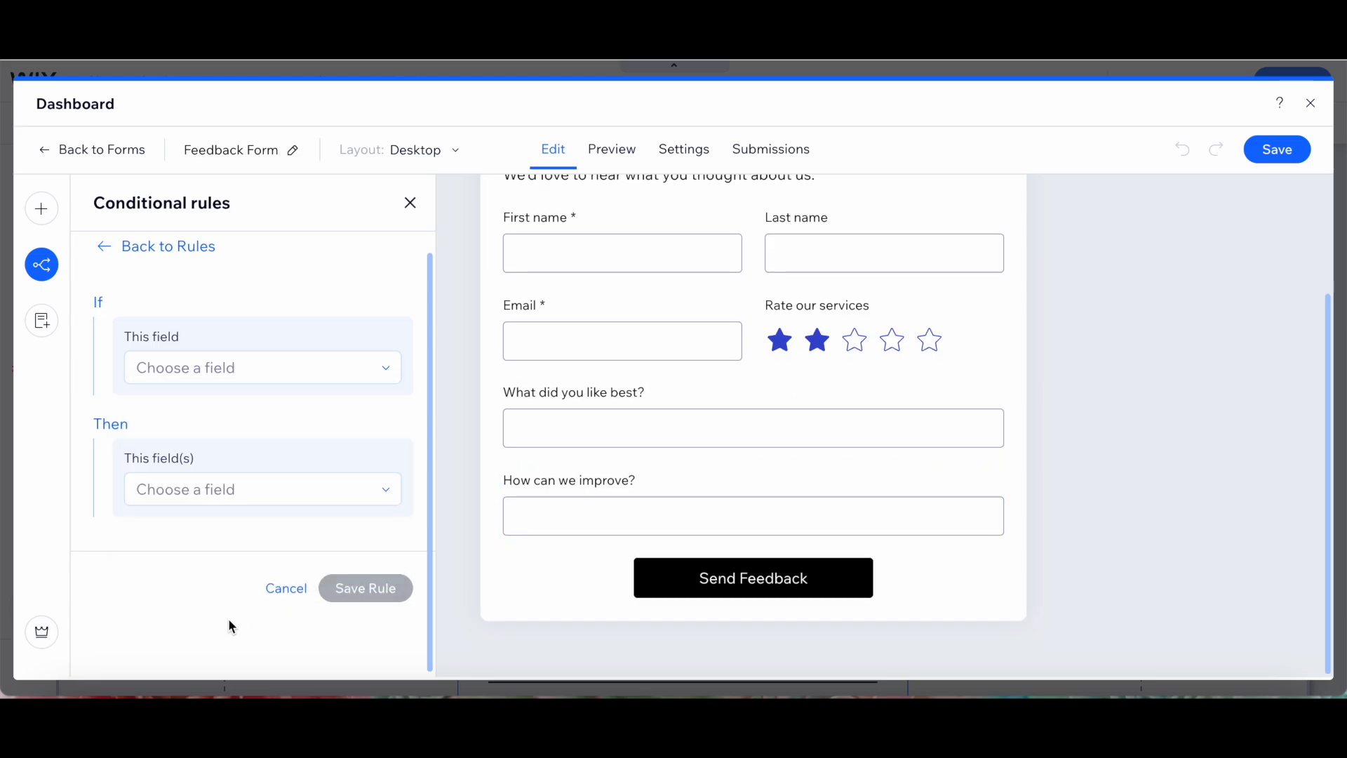
click(277, 499)
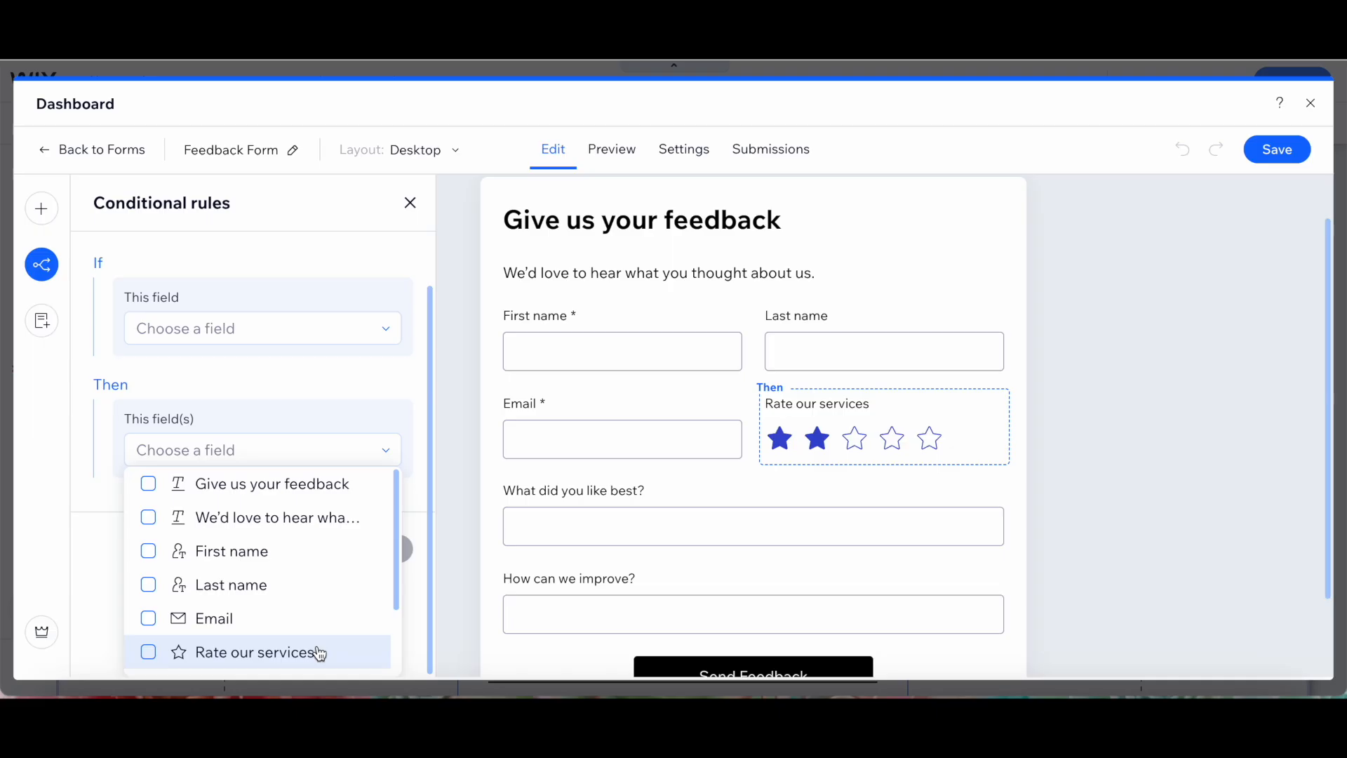
click(343, 373)
click(343, 373)
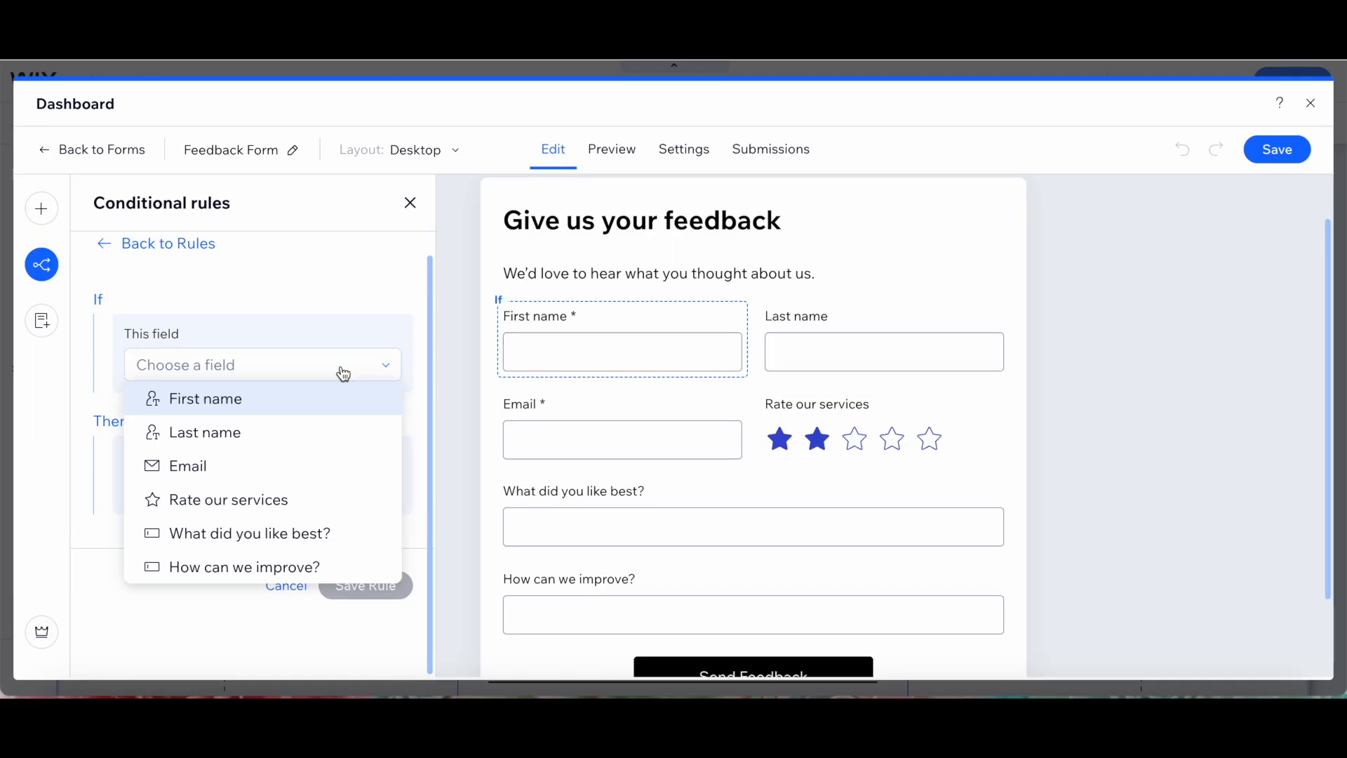
click(340, 506)
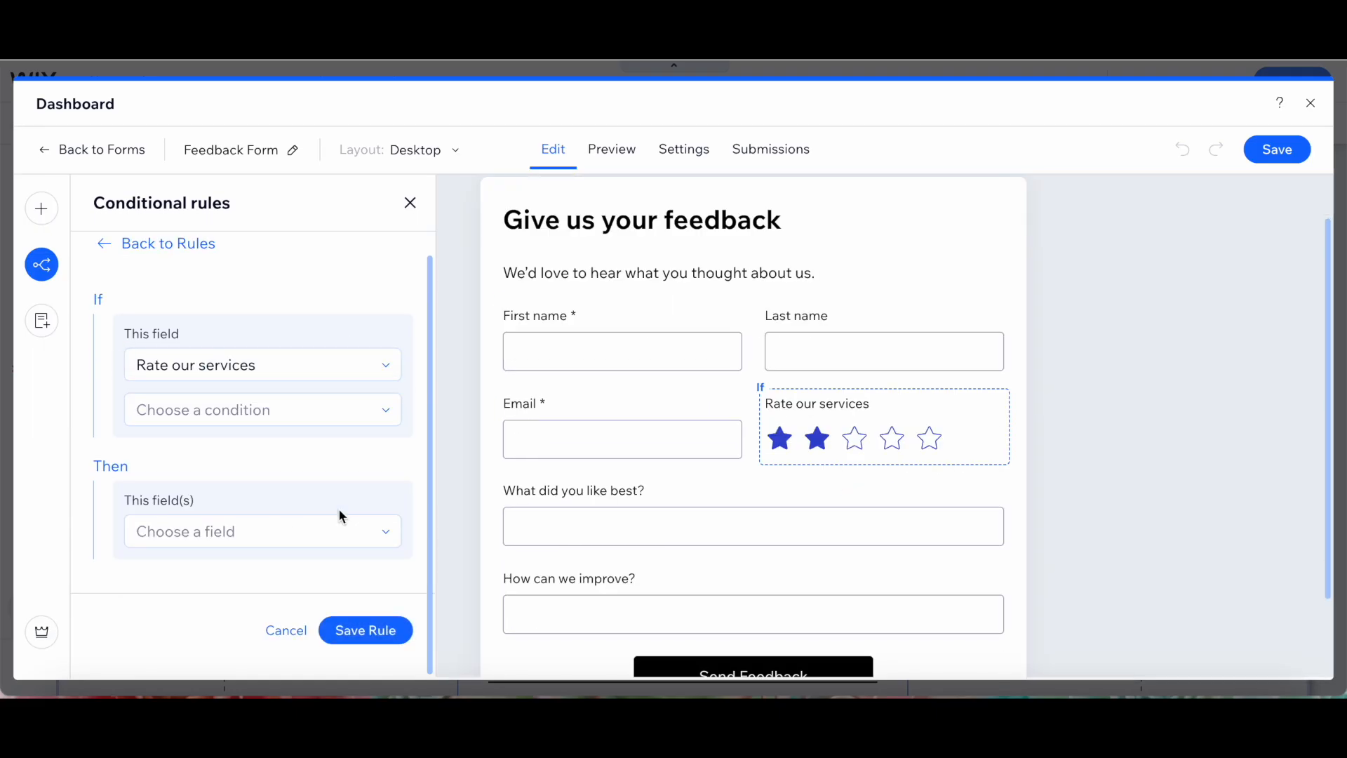
click(353, 410)
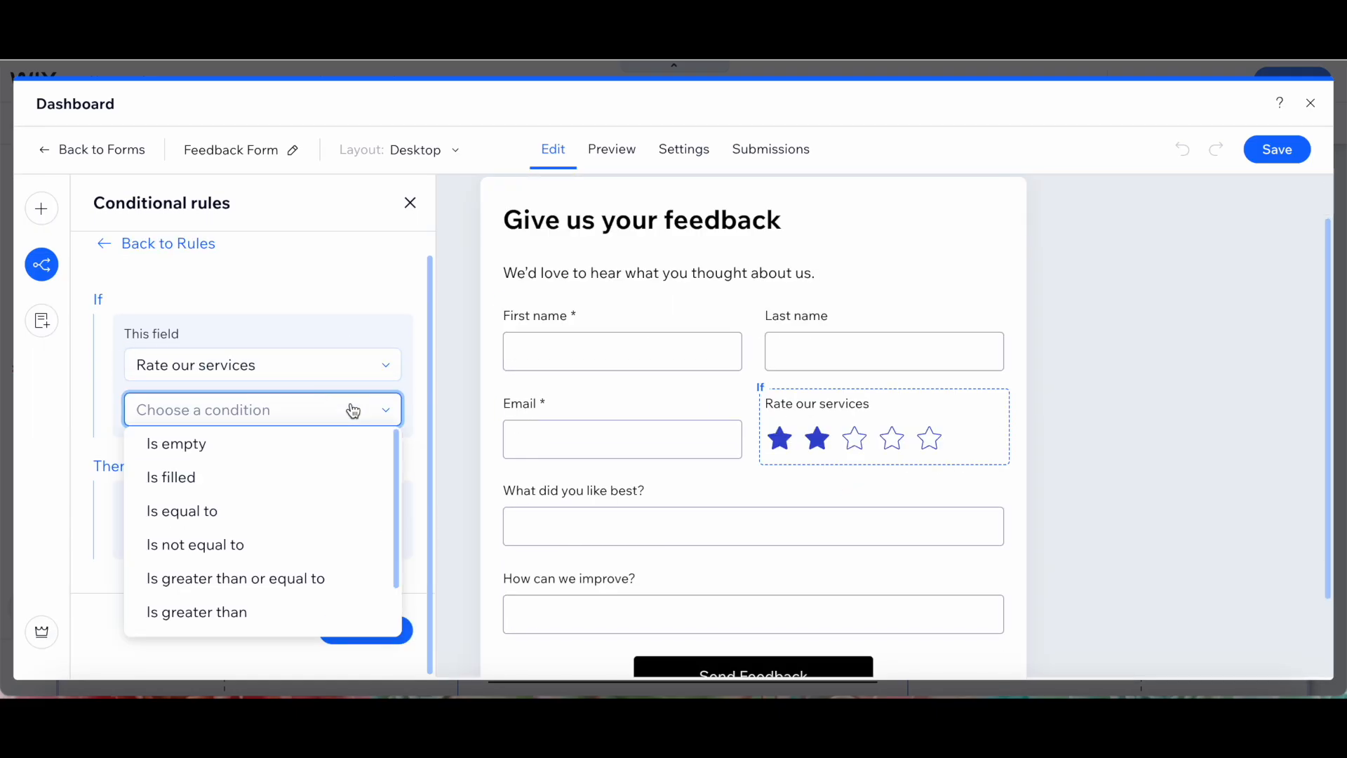
click(322, 510)
click(316, 456)
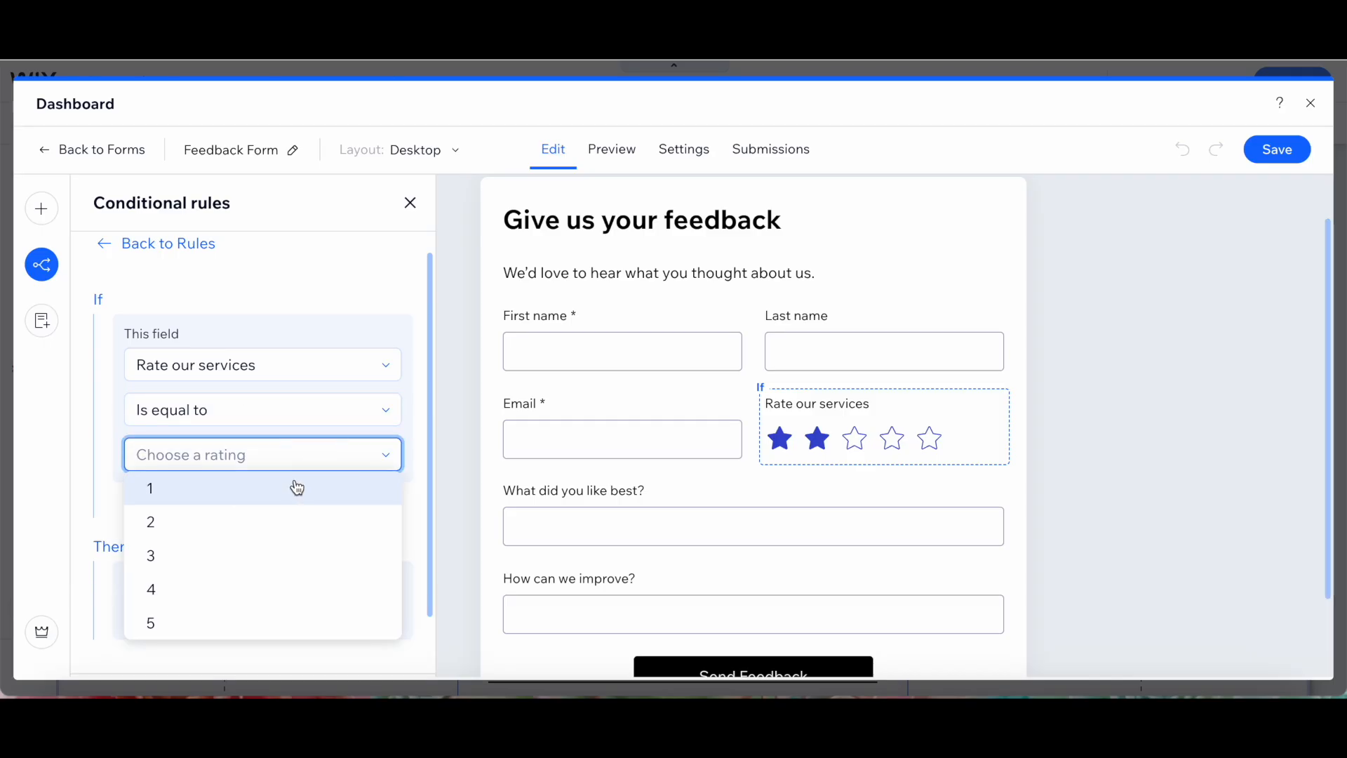
click(287, 498)
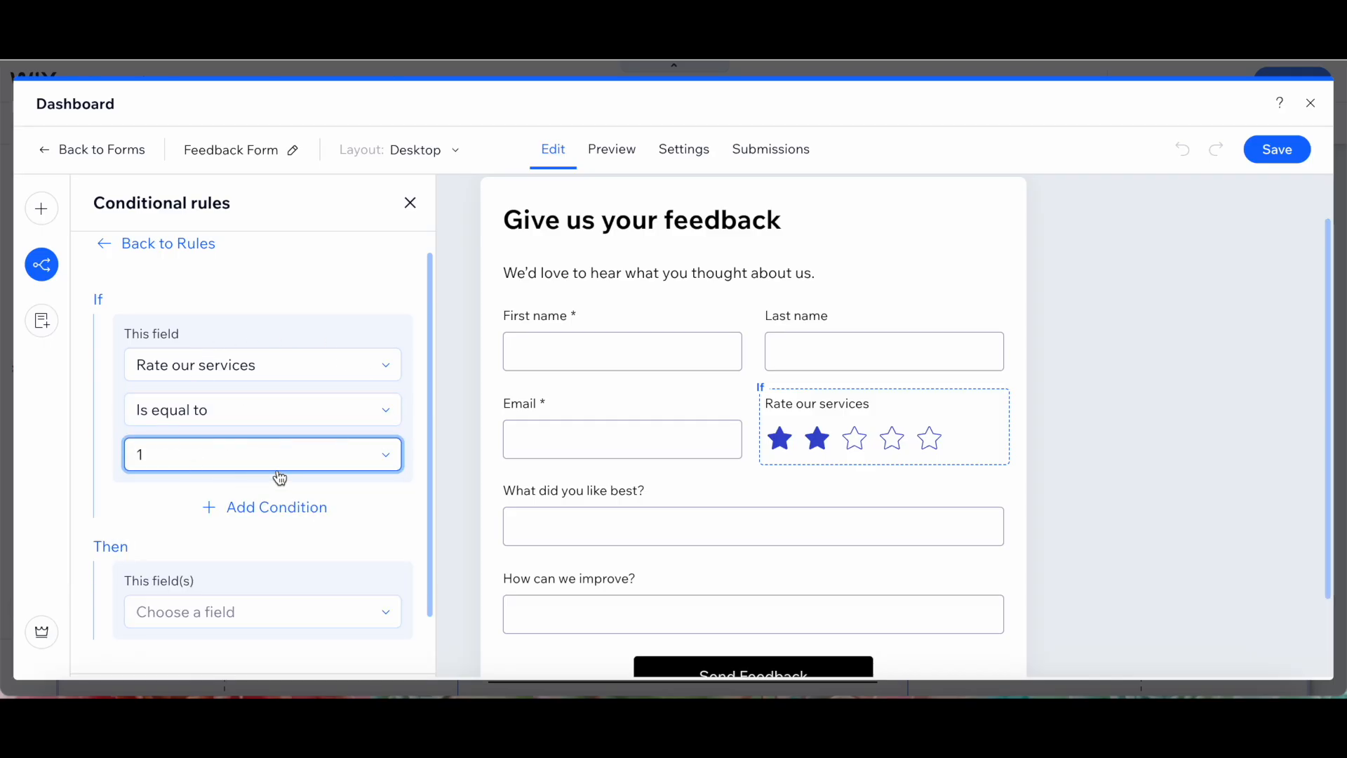
Step: Set the rule's outcome so that "How can we improve?" is required, and save the rule
scroll(253, 404, down, 2)
click(351, 452)
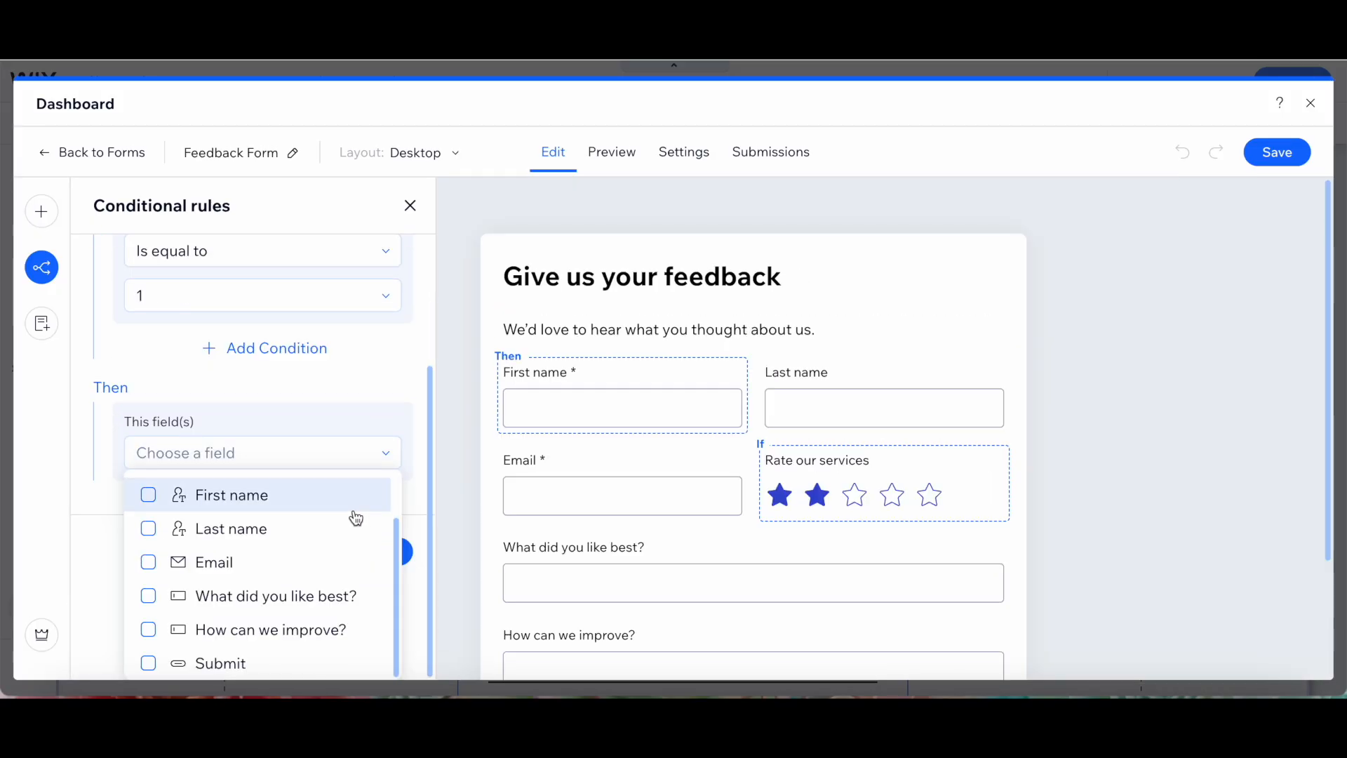
click(349, 634)
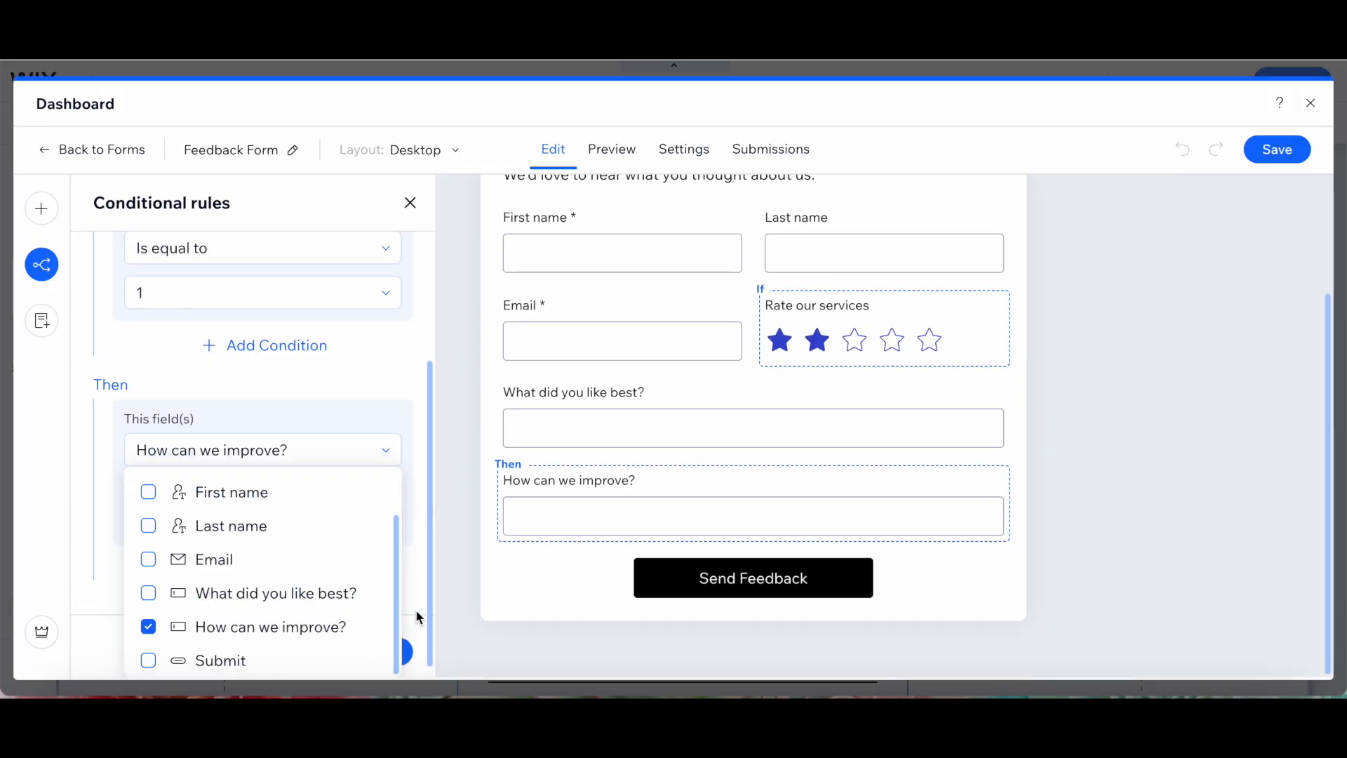
click(415, 616)
click(340, 649)
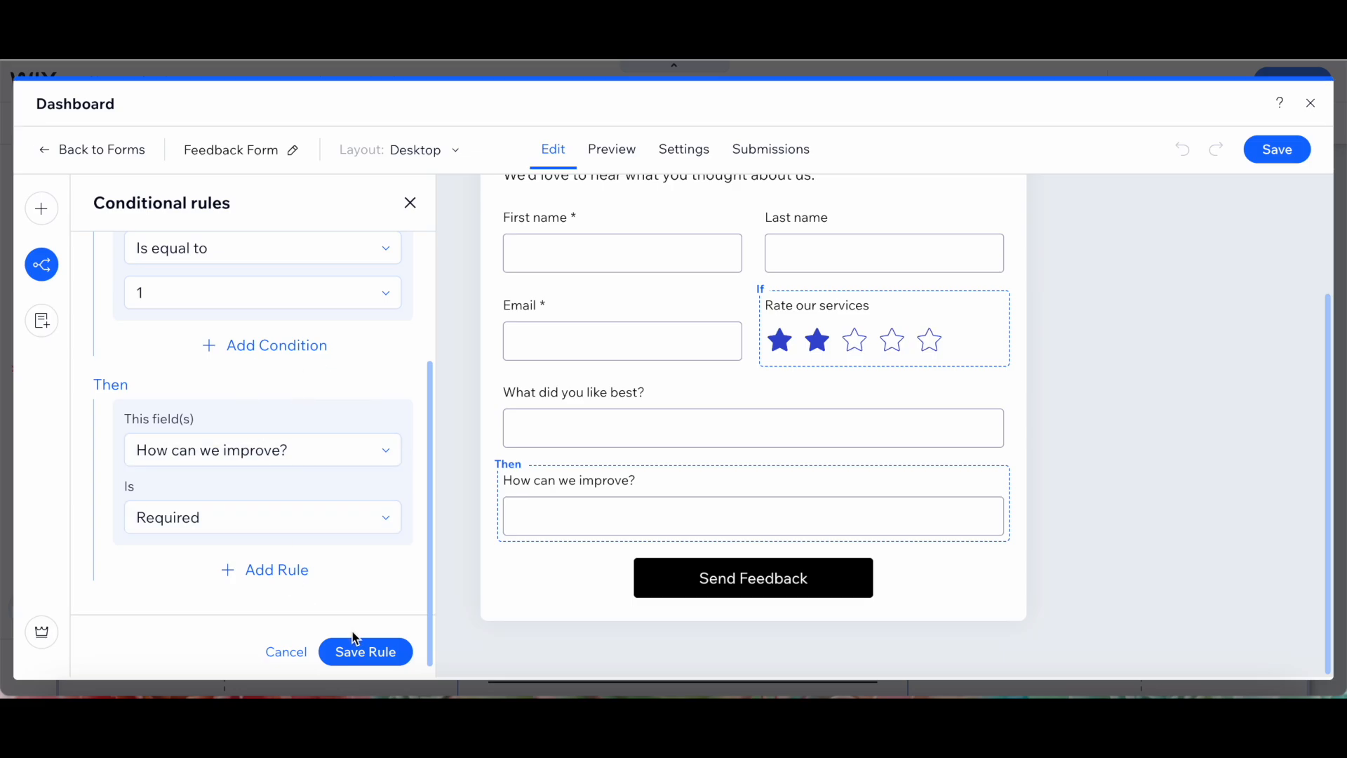
click(366, 653)
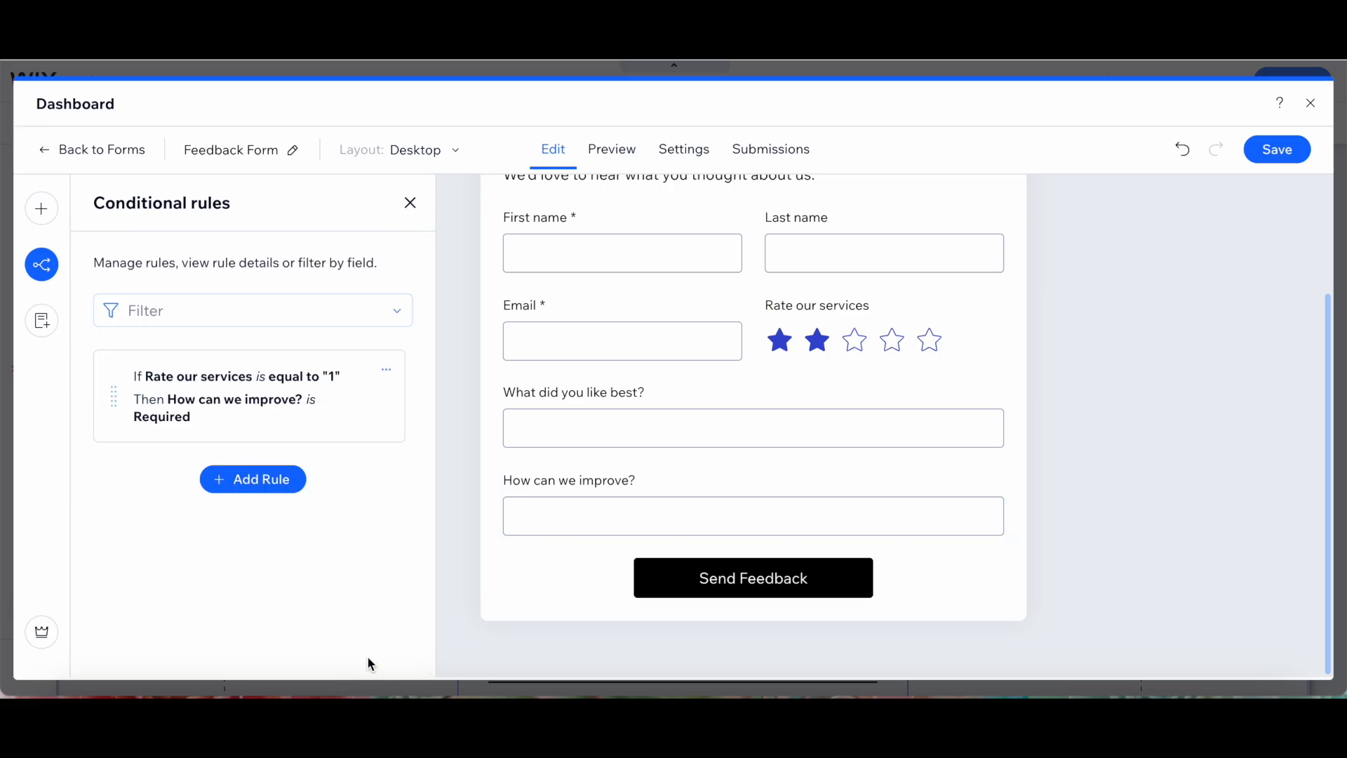
Step: Add a second page to the feedback form and open the options for Page 2
click(41, 326)
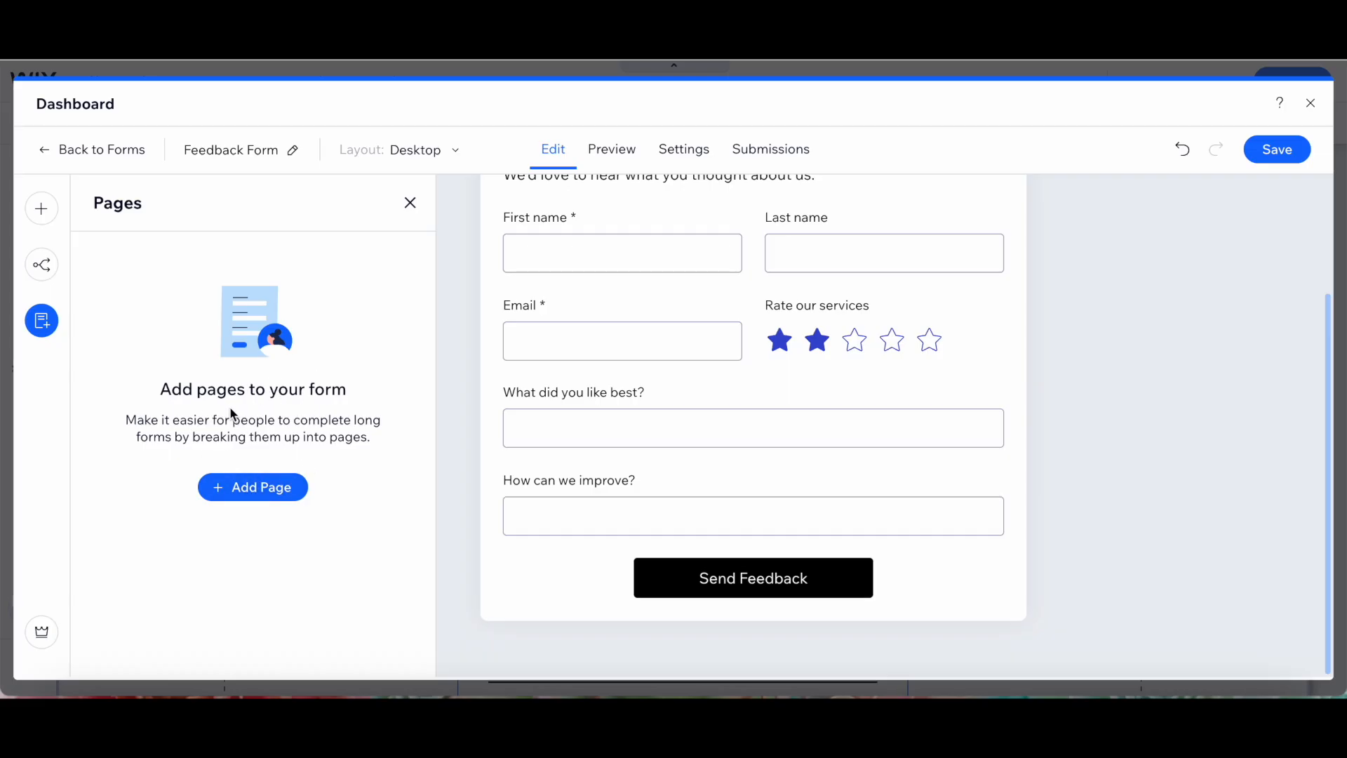
click(241, 500)
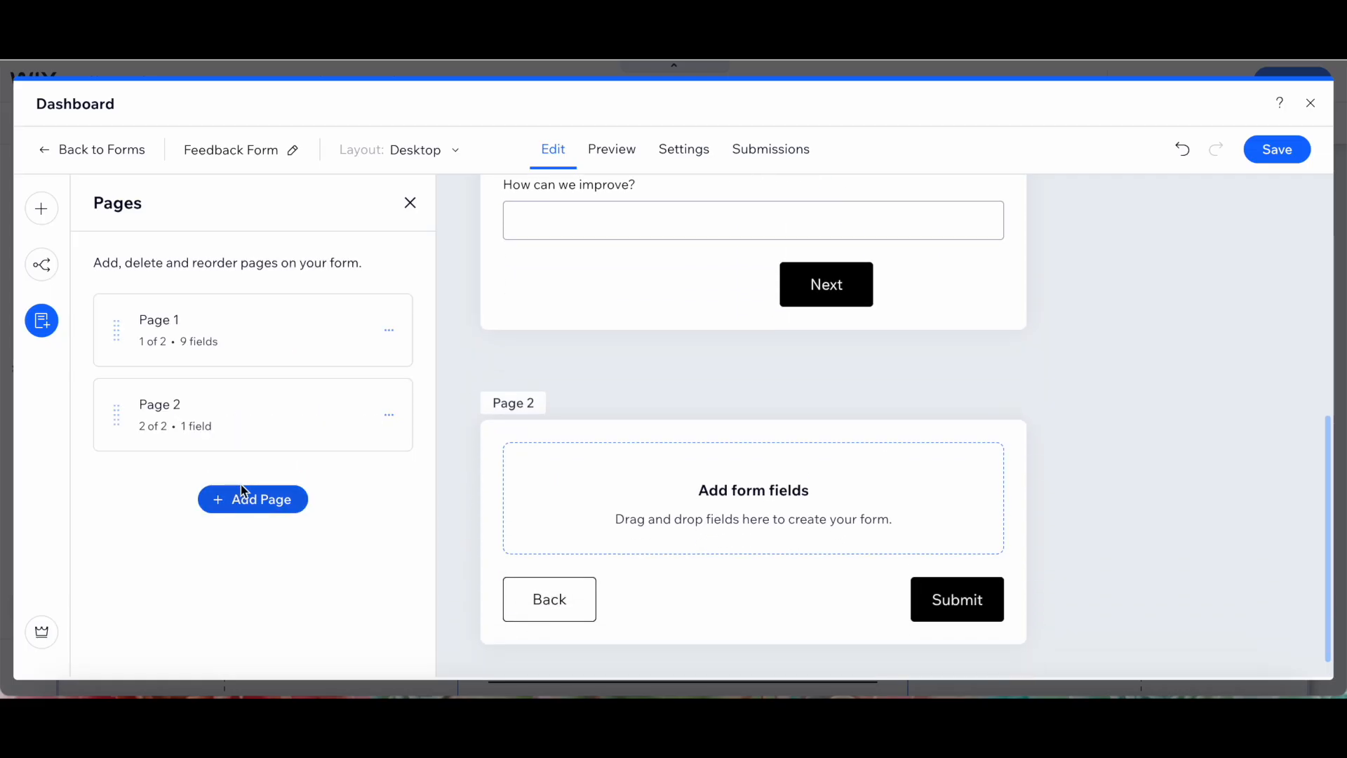
click(390, 415)
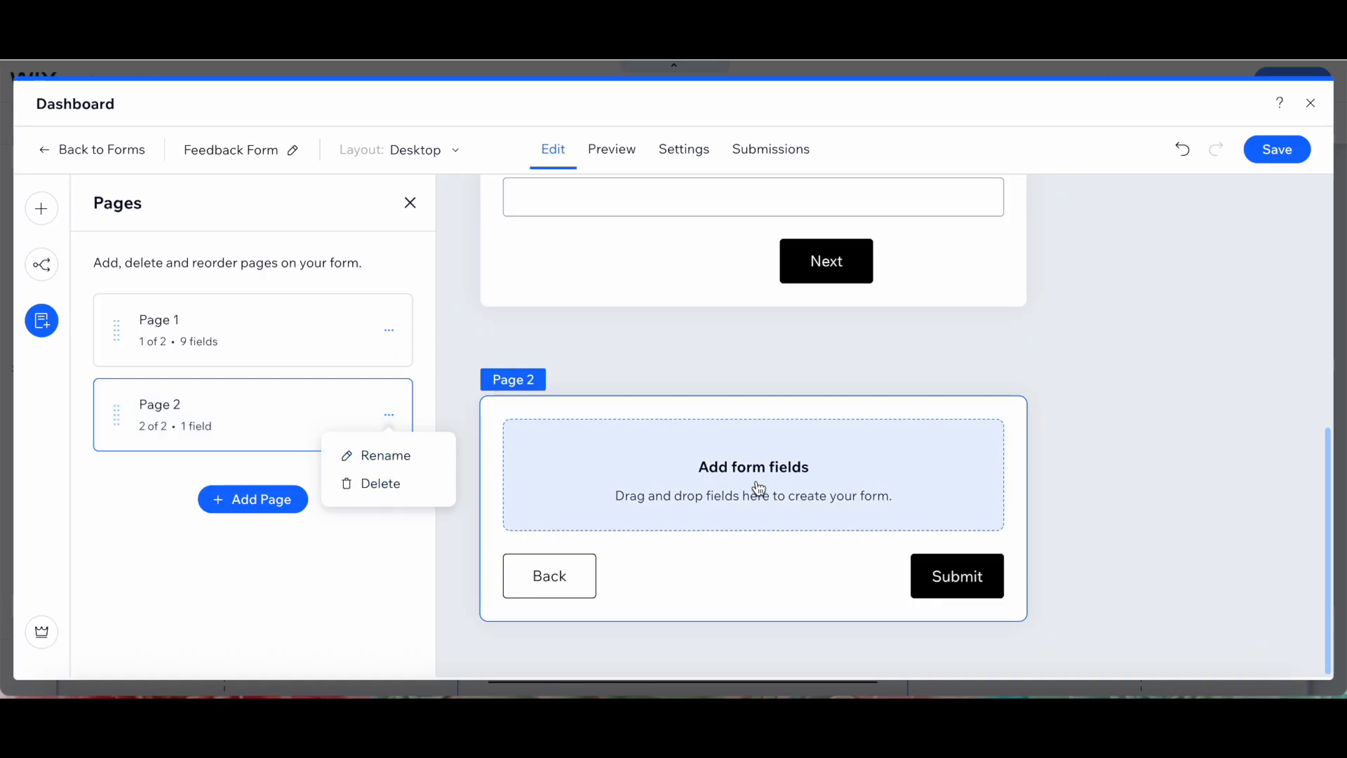
Step: Add a Phone field and an Address field below it to Page 2 of the form
click(42, 211)
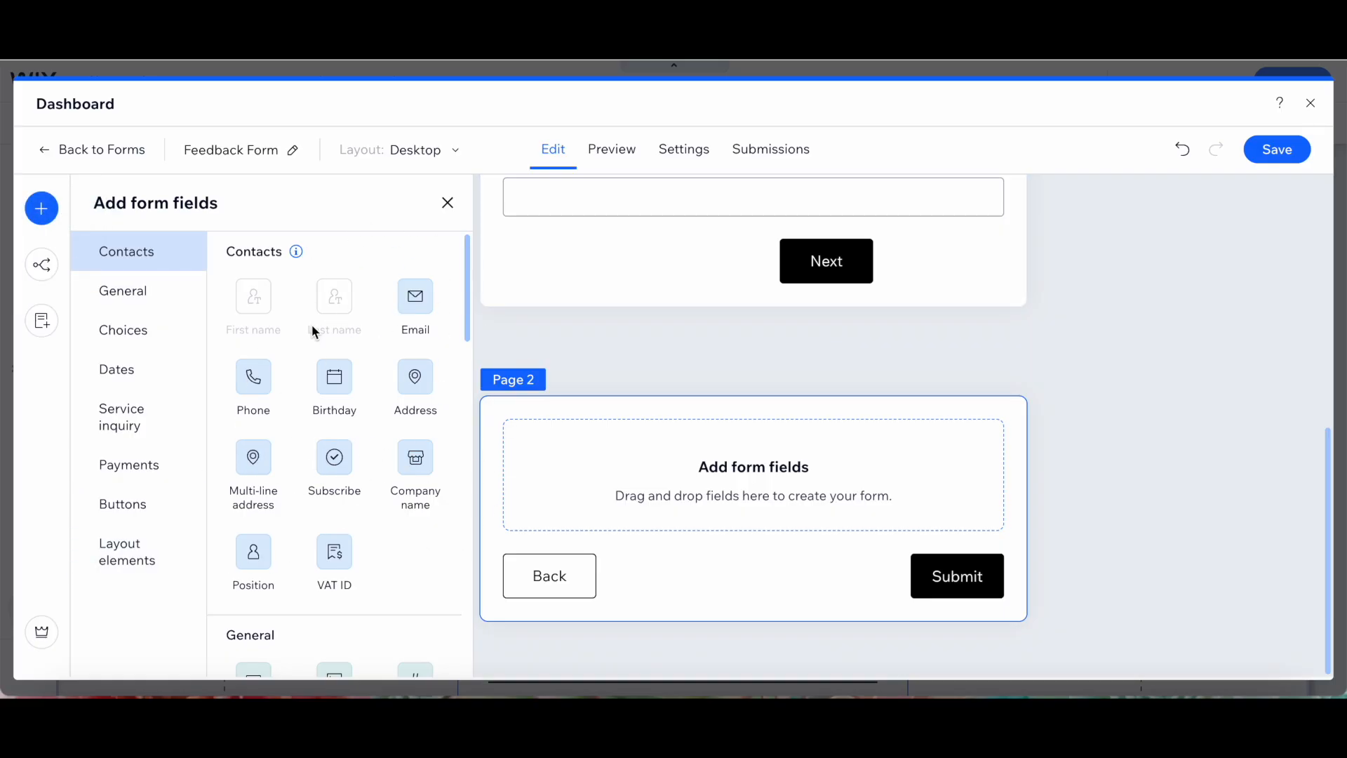
drag(253, 376, 705, 472)
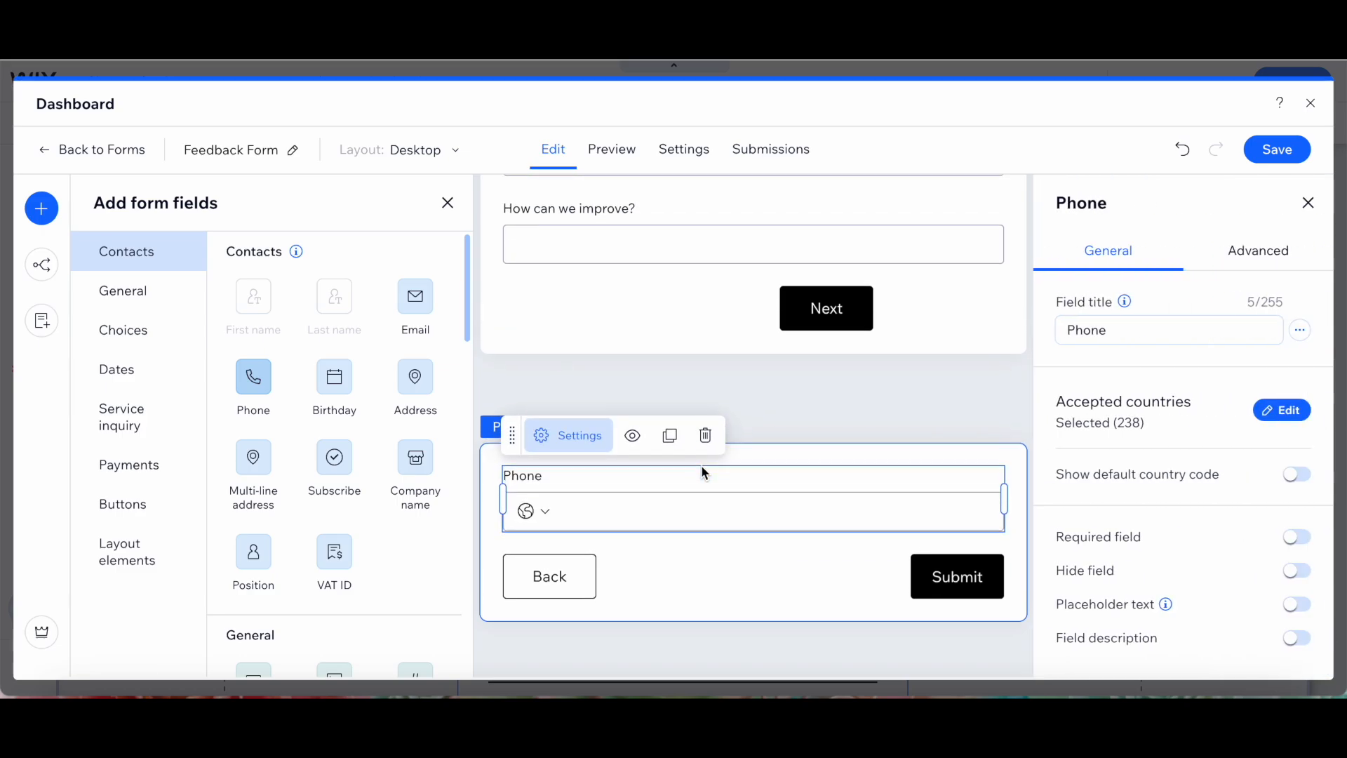
drag(414, 377, 620, 634)
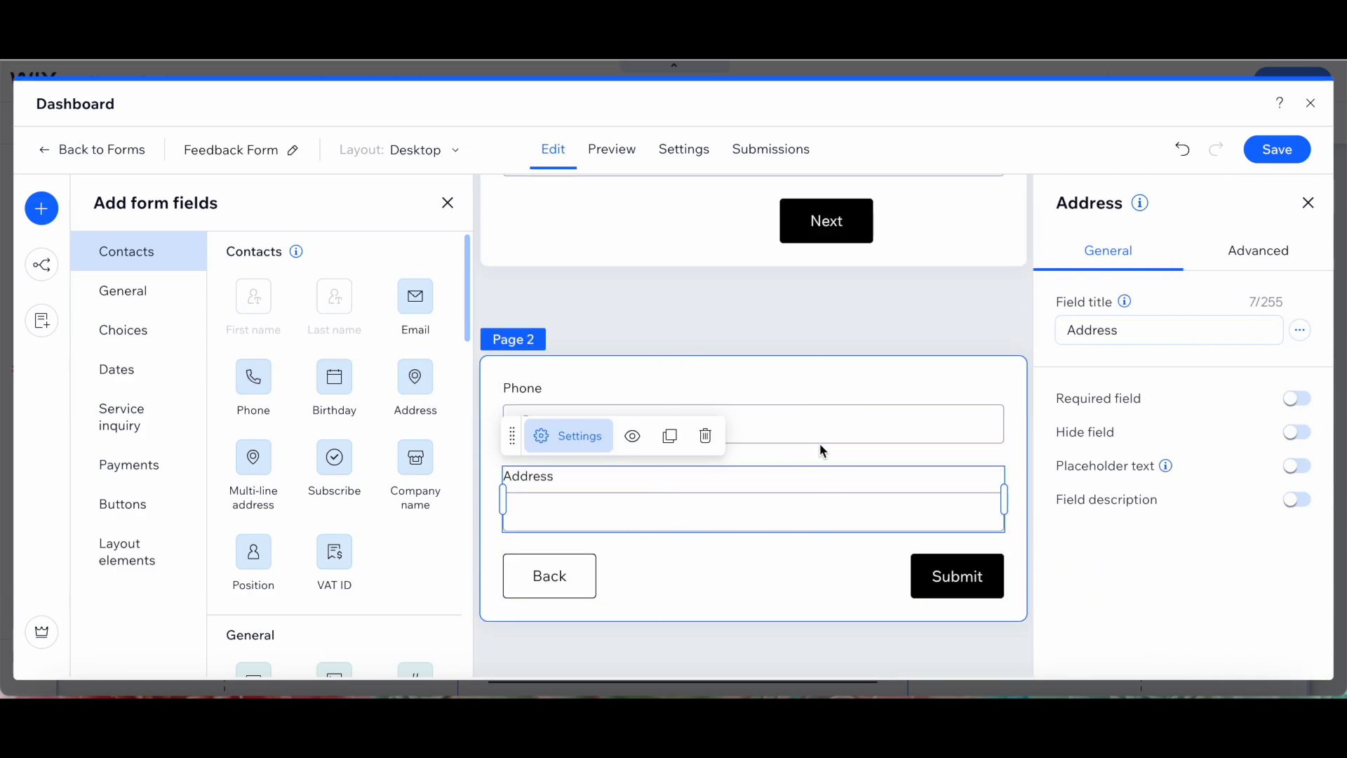
Step: Move the Address field above the Phone field on Page 2 and view its advanced settings
drag(564, 531, 562, 424)
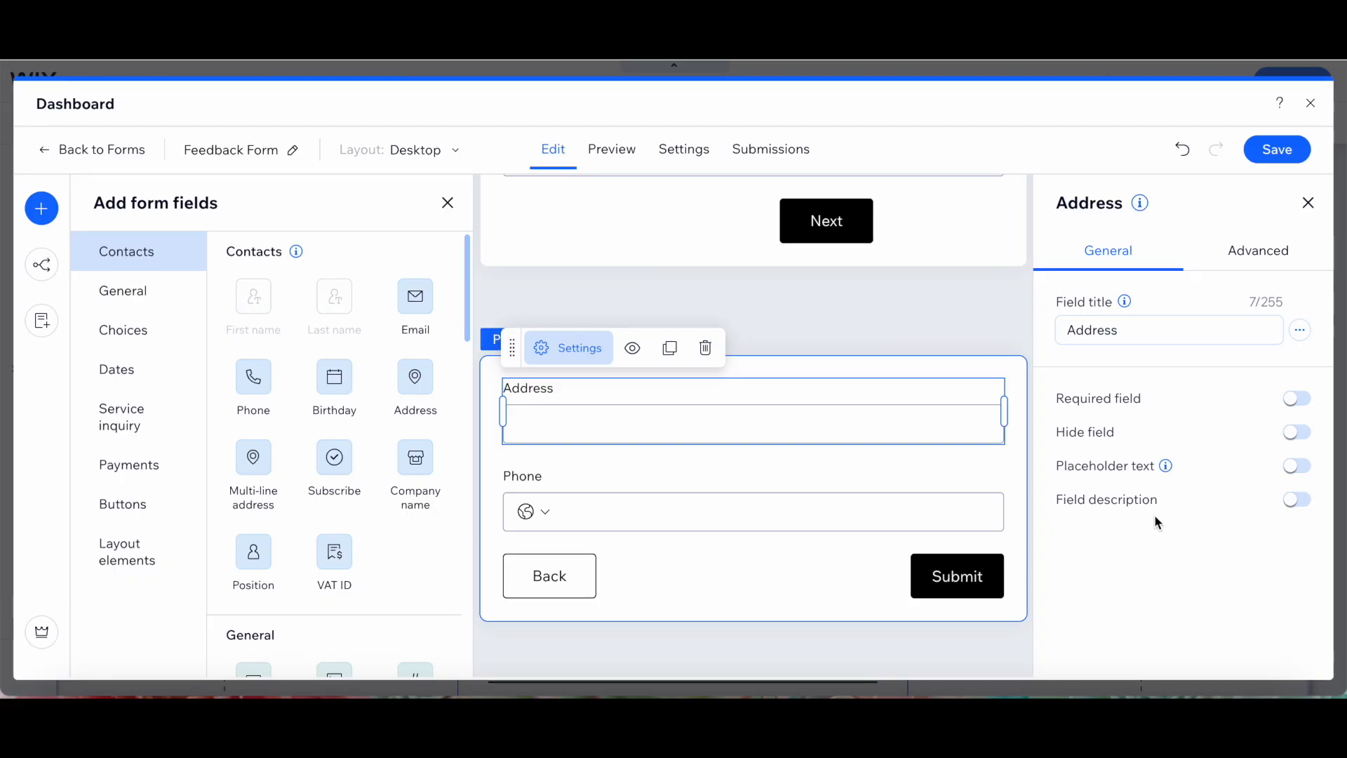
click(1279, 254)
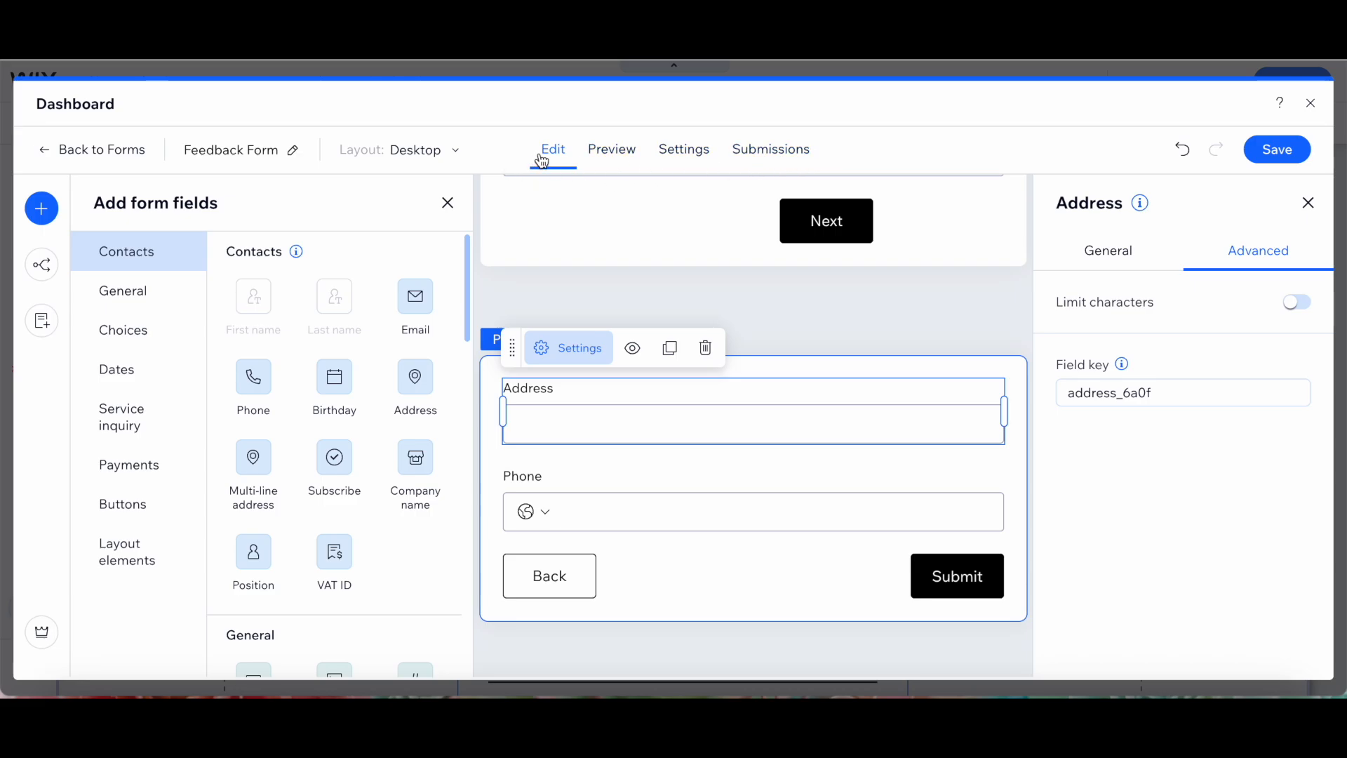
Step: Preview the feedback form and advance to its second page
click(605, 156)
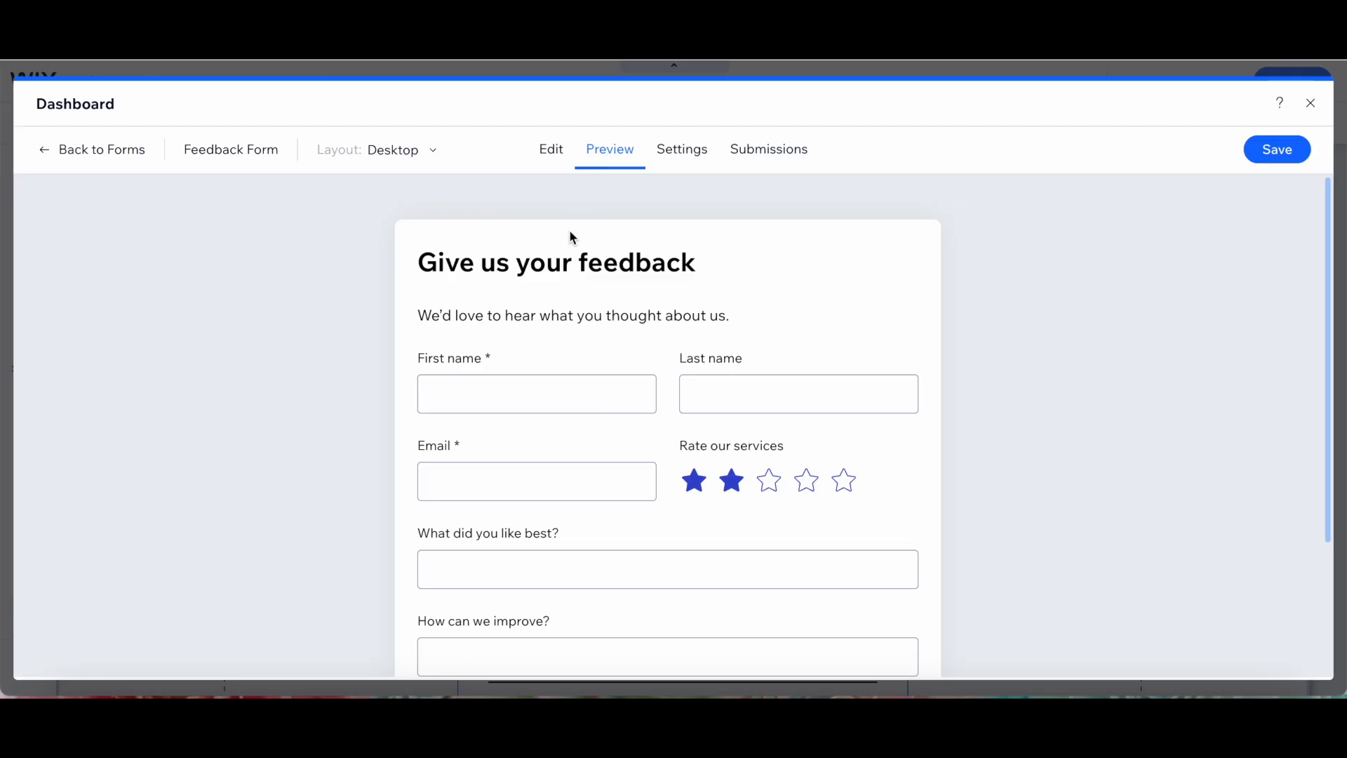
scroll(617, 262, down, 3)
click(730, 535)
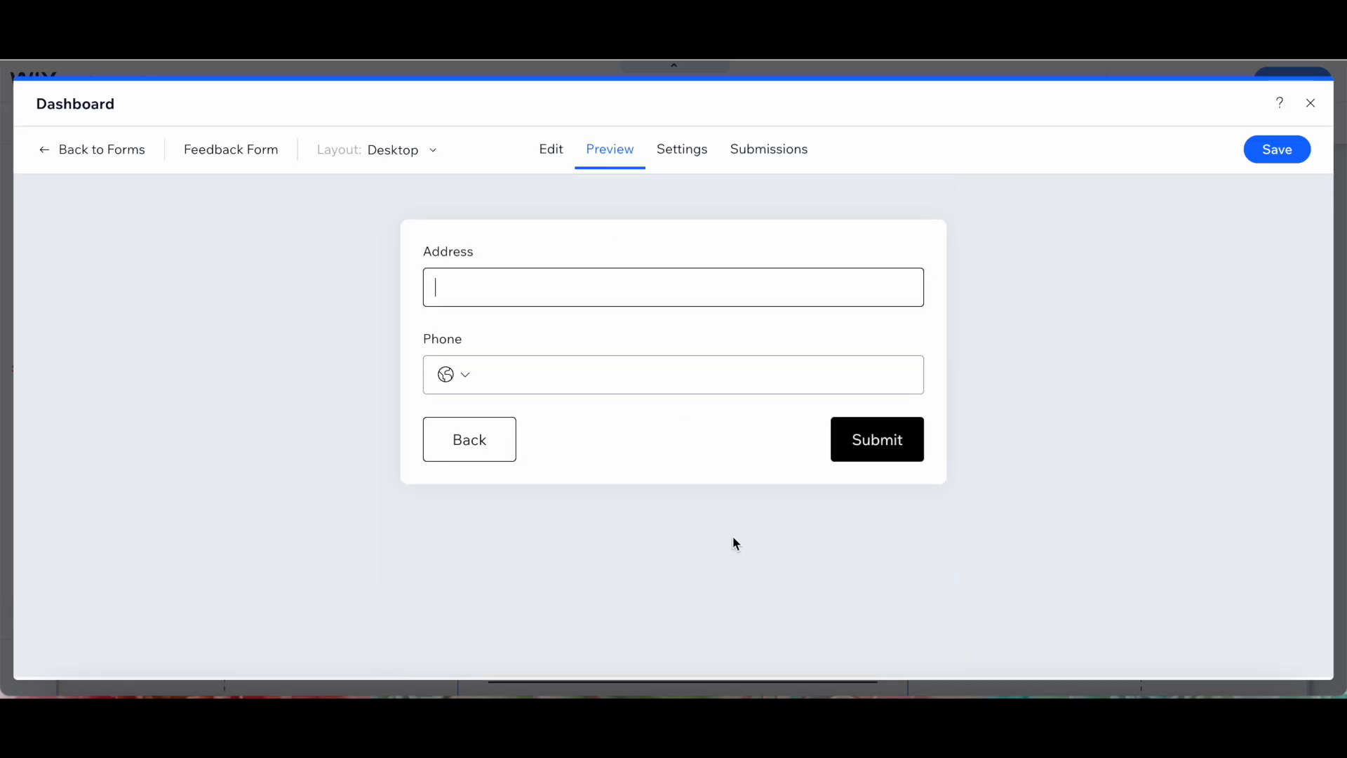
Step: Review the feedback form's general settings and its confirmation message options, including the actions available when a form is submitted
click(691, 156)
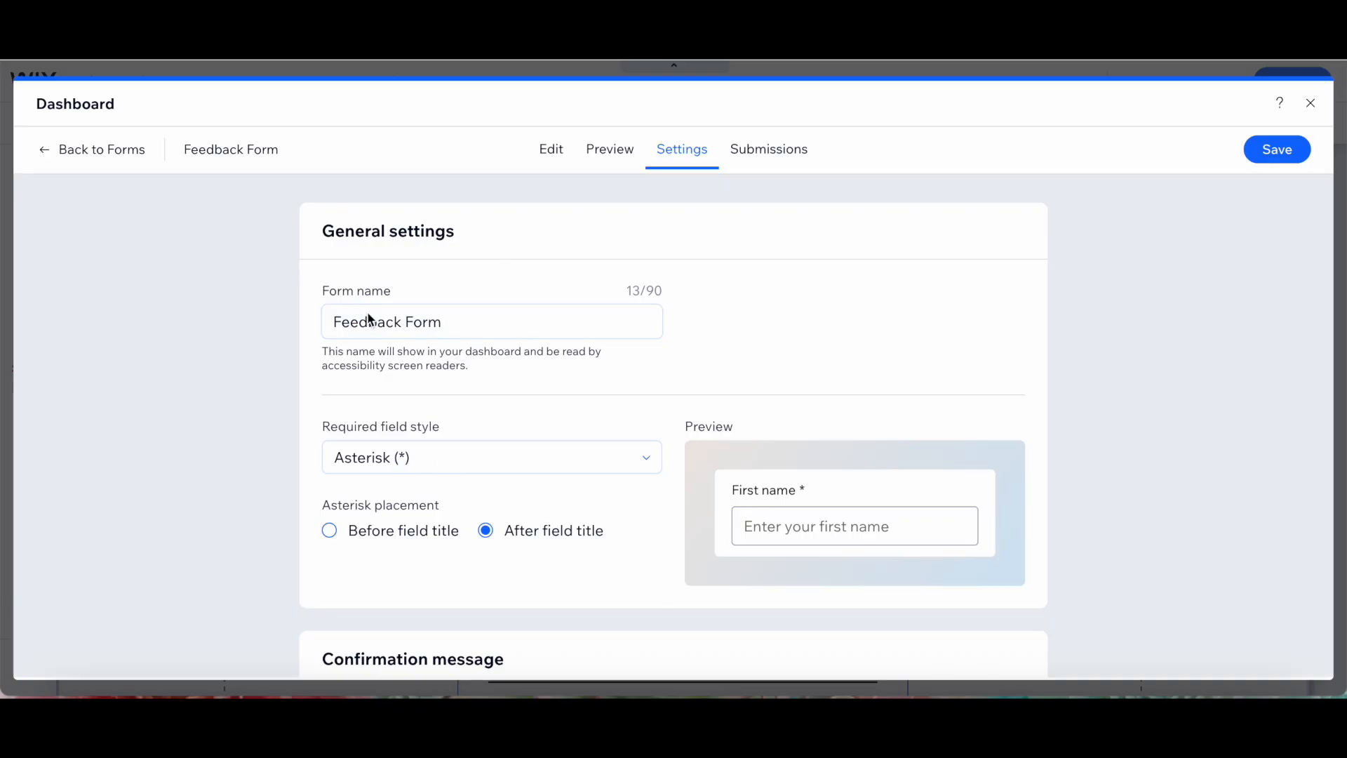
scroll(428, 442, down, 2)
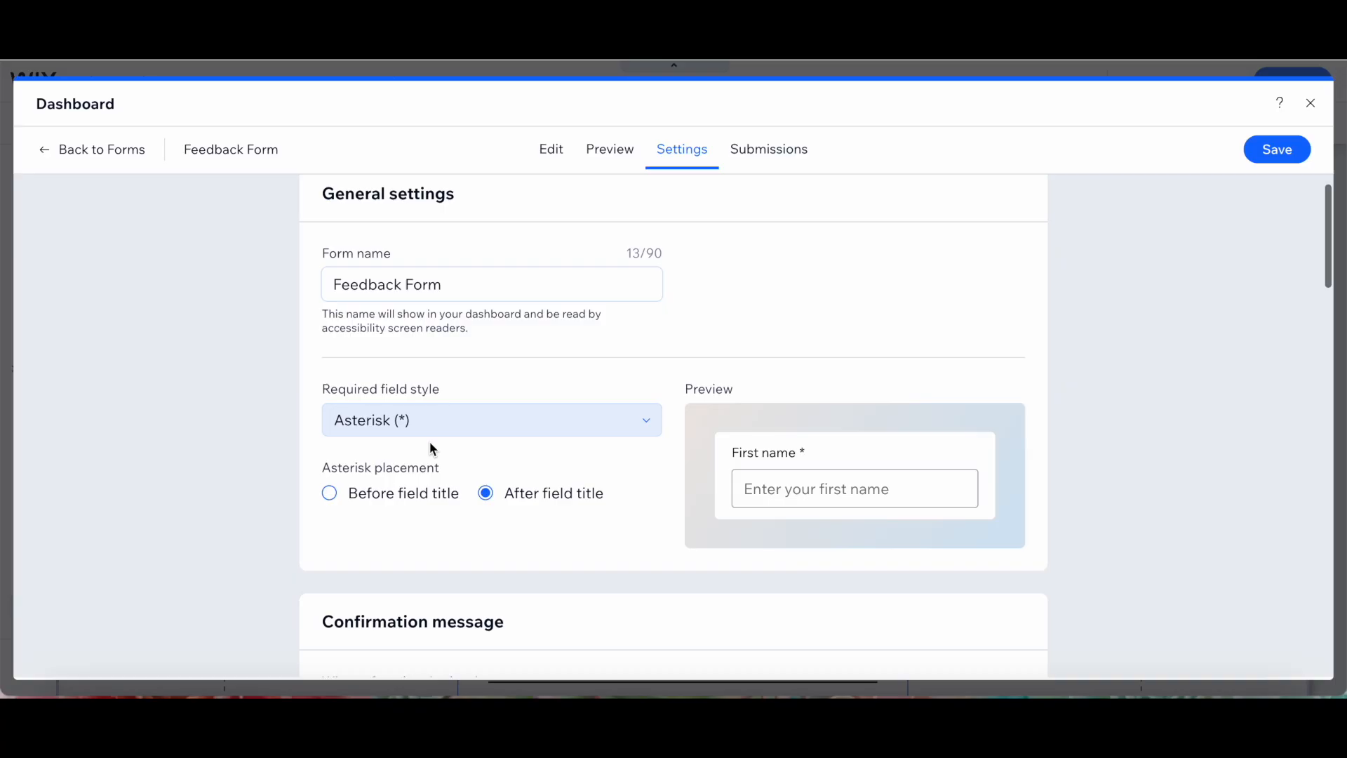
scroll(607, 253, down, 3)
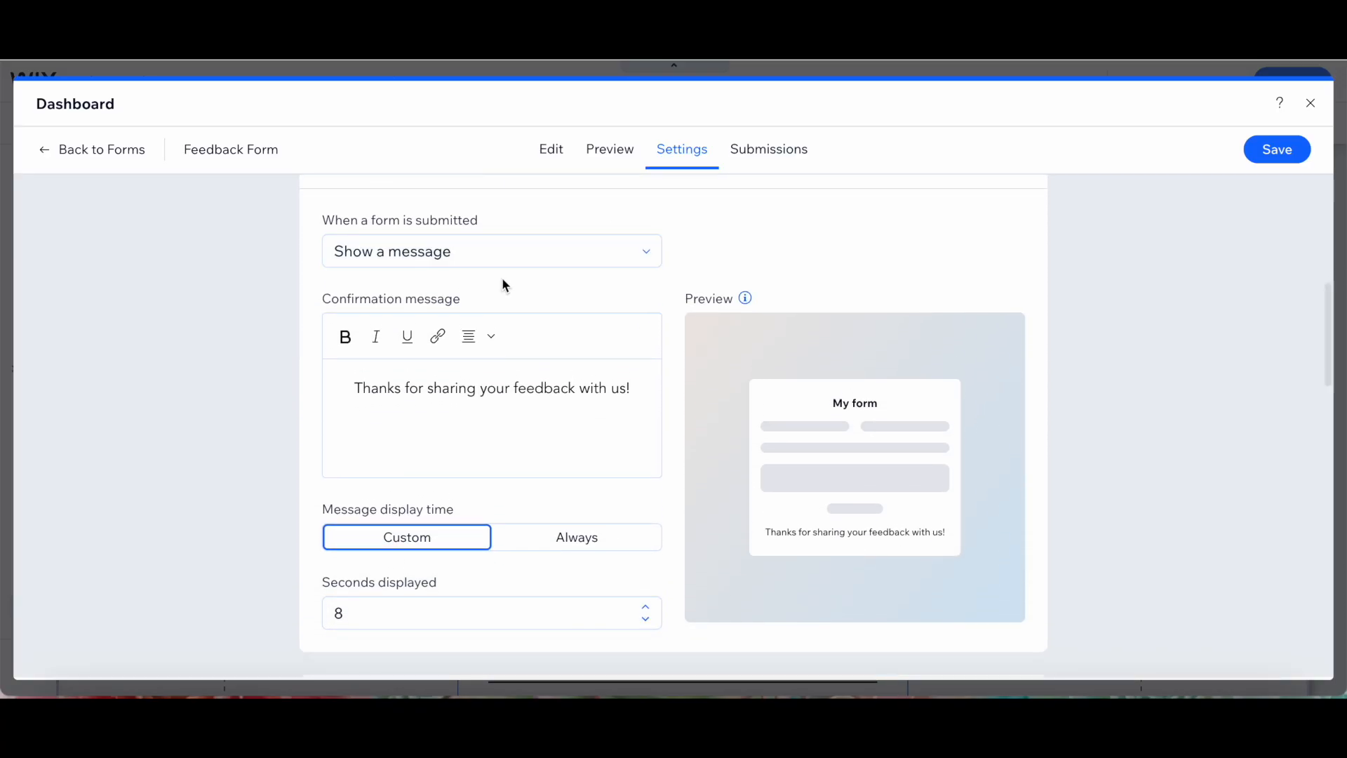
click(503, 254)
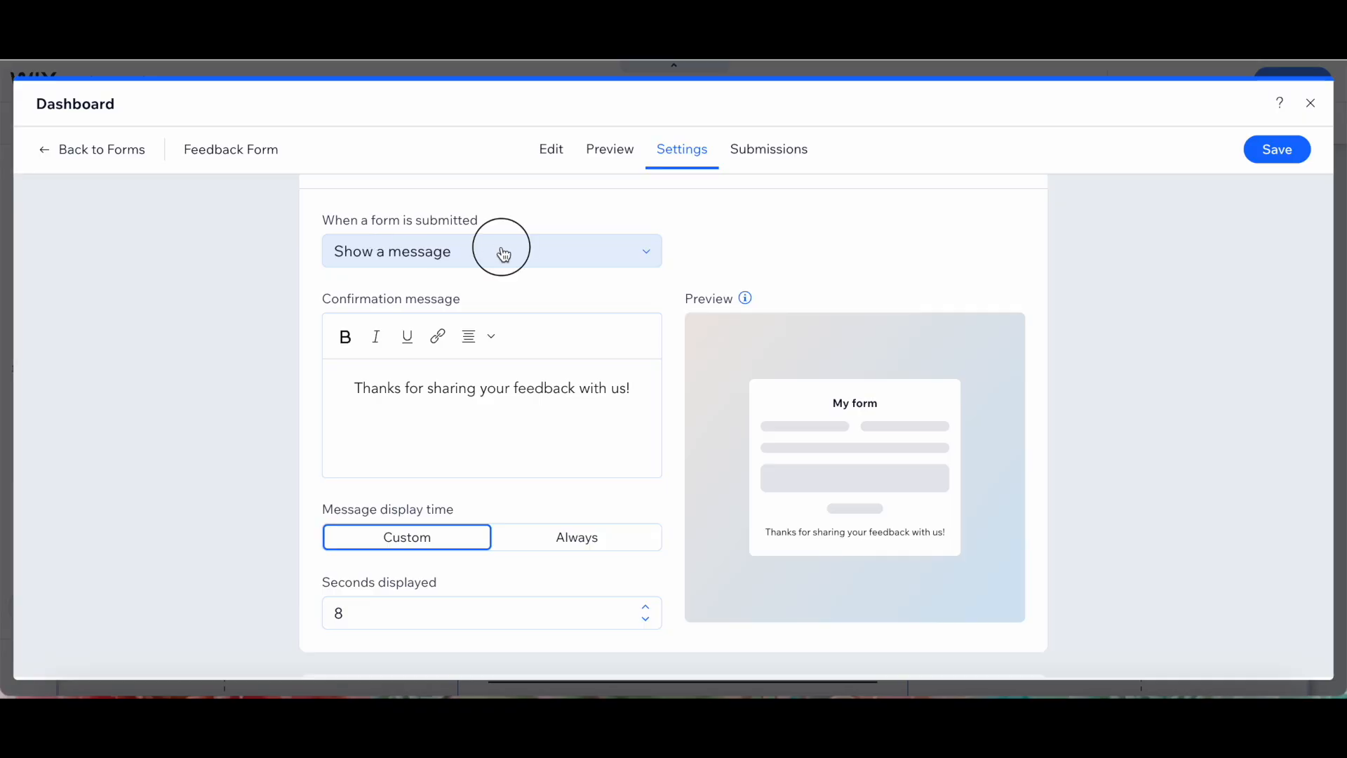
click(538, 211)
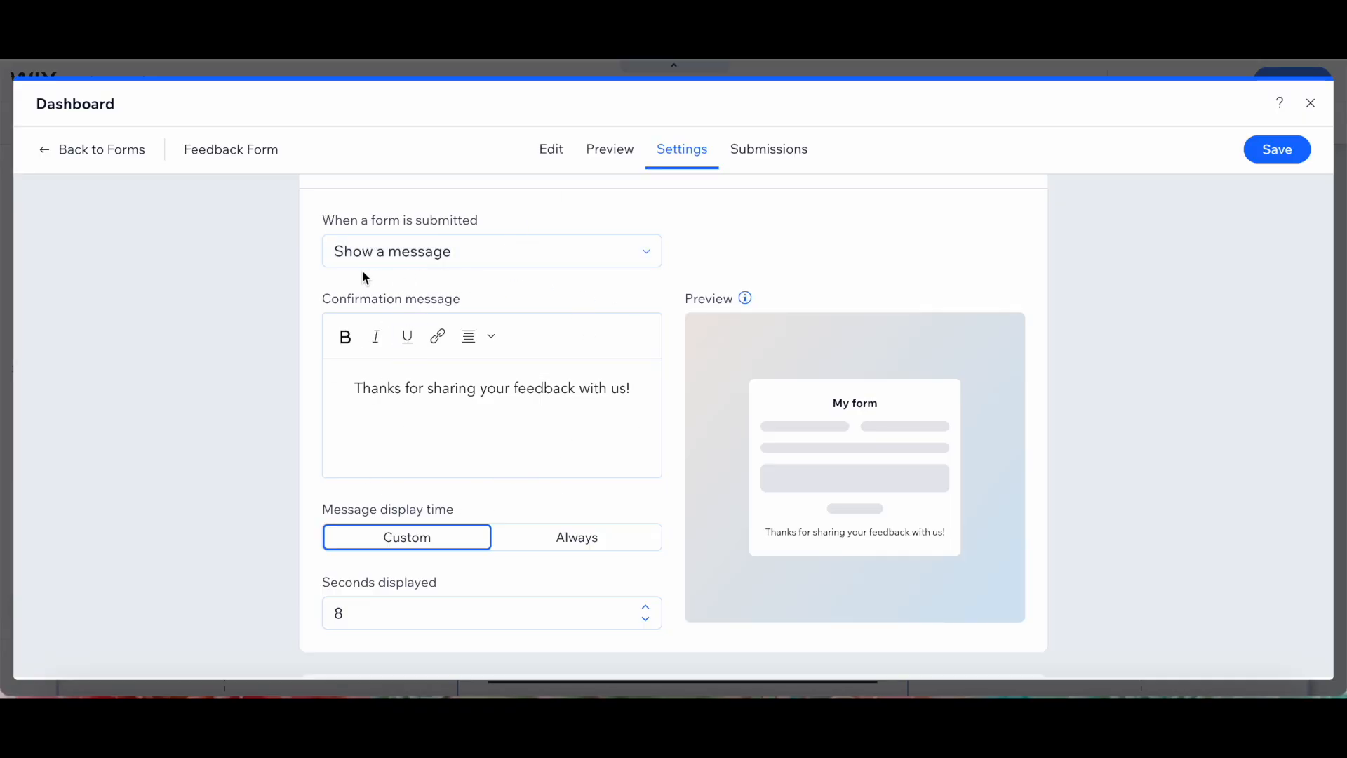
scroll(403, 278, down, 3)
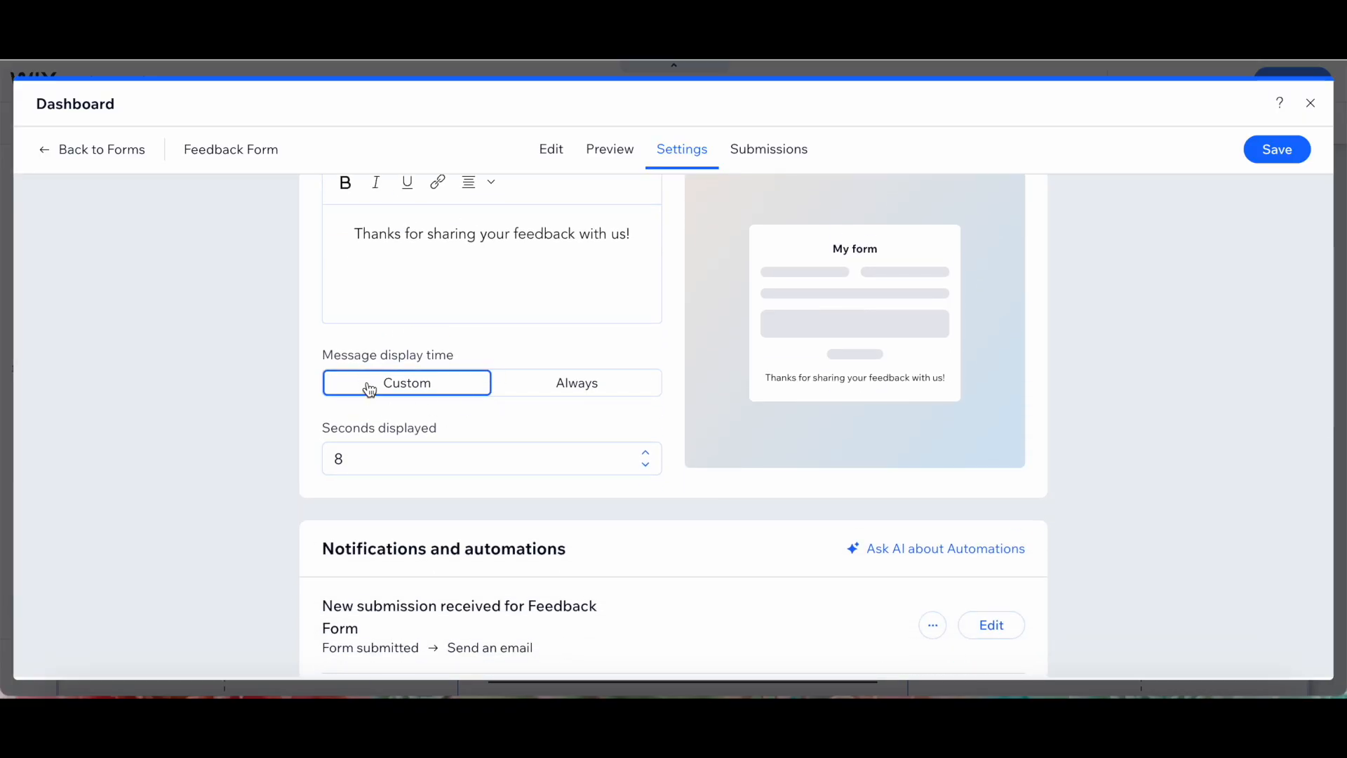
Step: Review the form's notifications and automations, payments, advanced validations, spam filter, form status, and language and regional format settings
scroll(385, 456, down, 5)
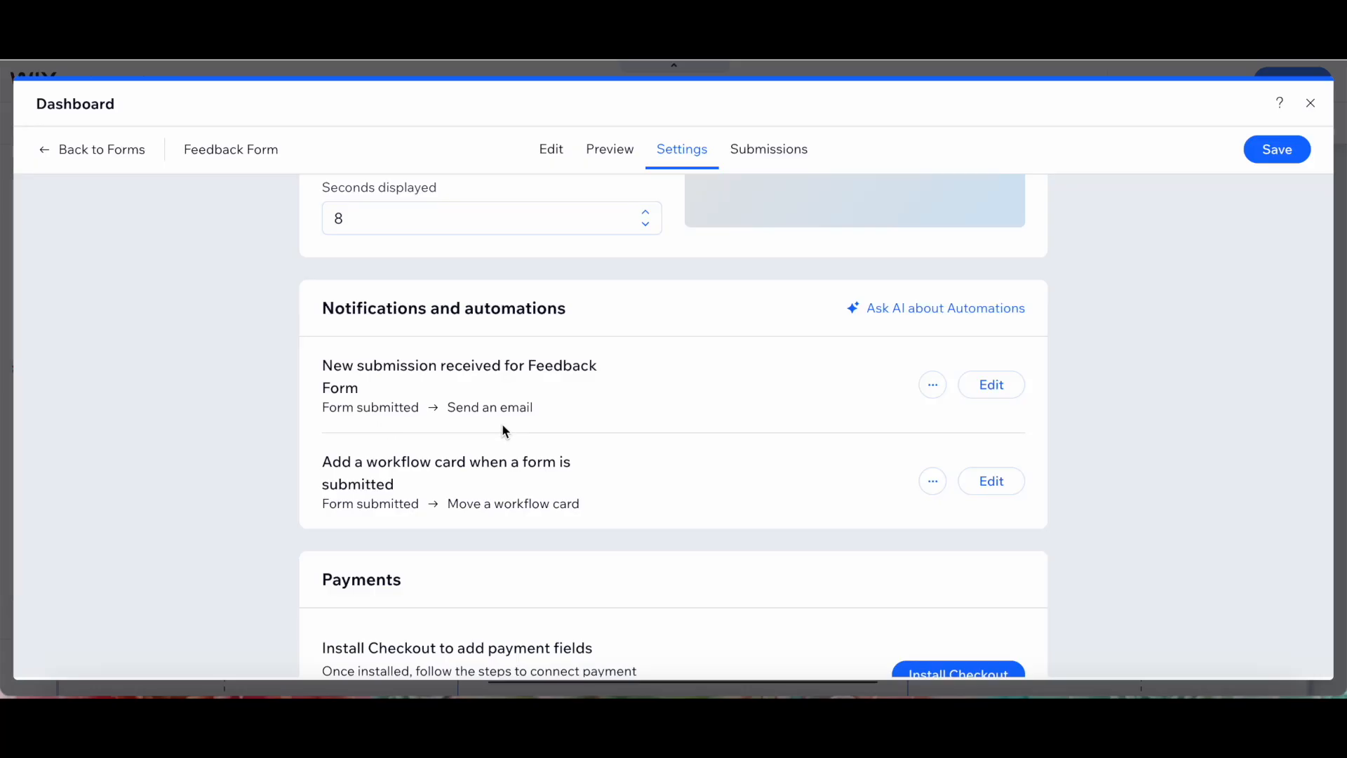
scroll(503, 426, down, 1)
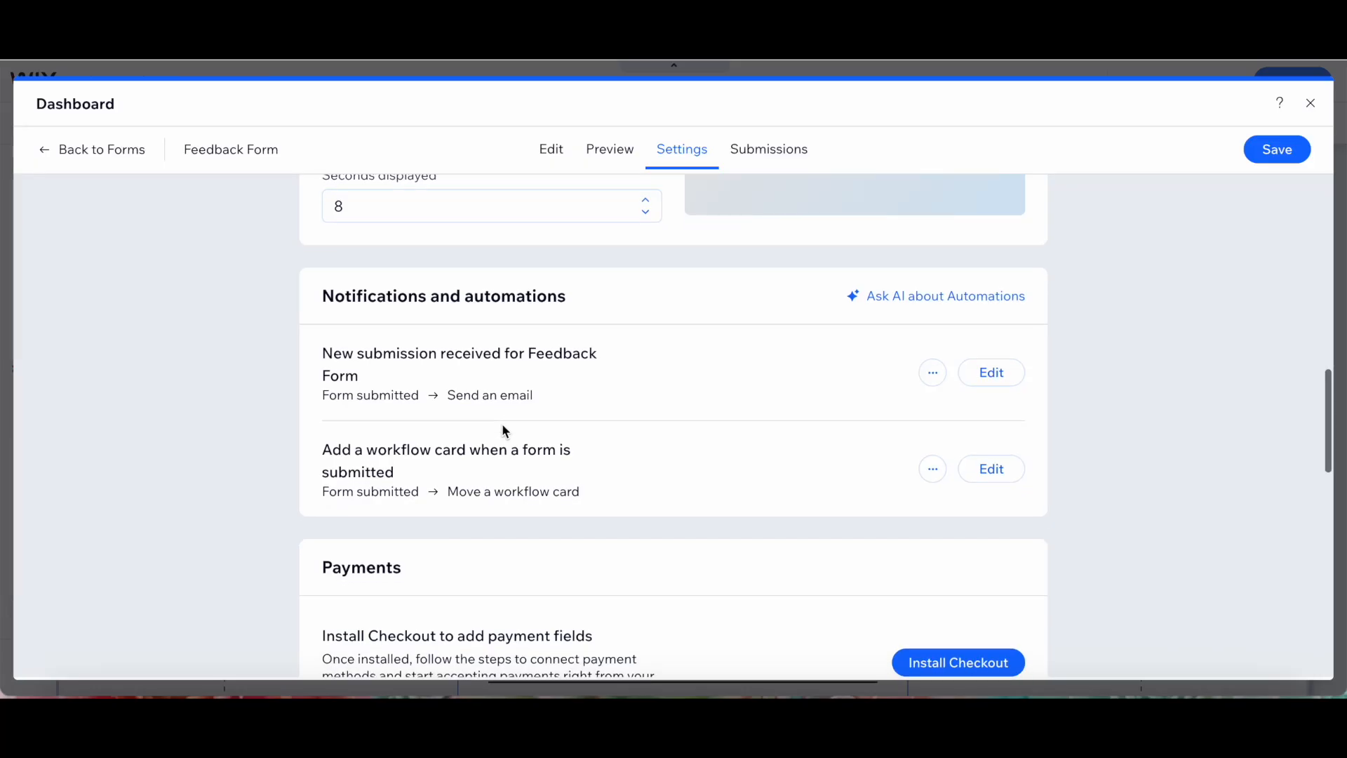
scroll(549, 468, down, 4)
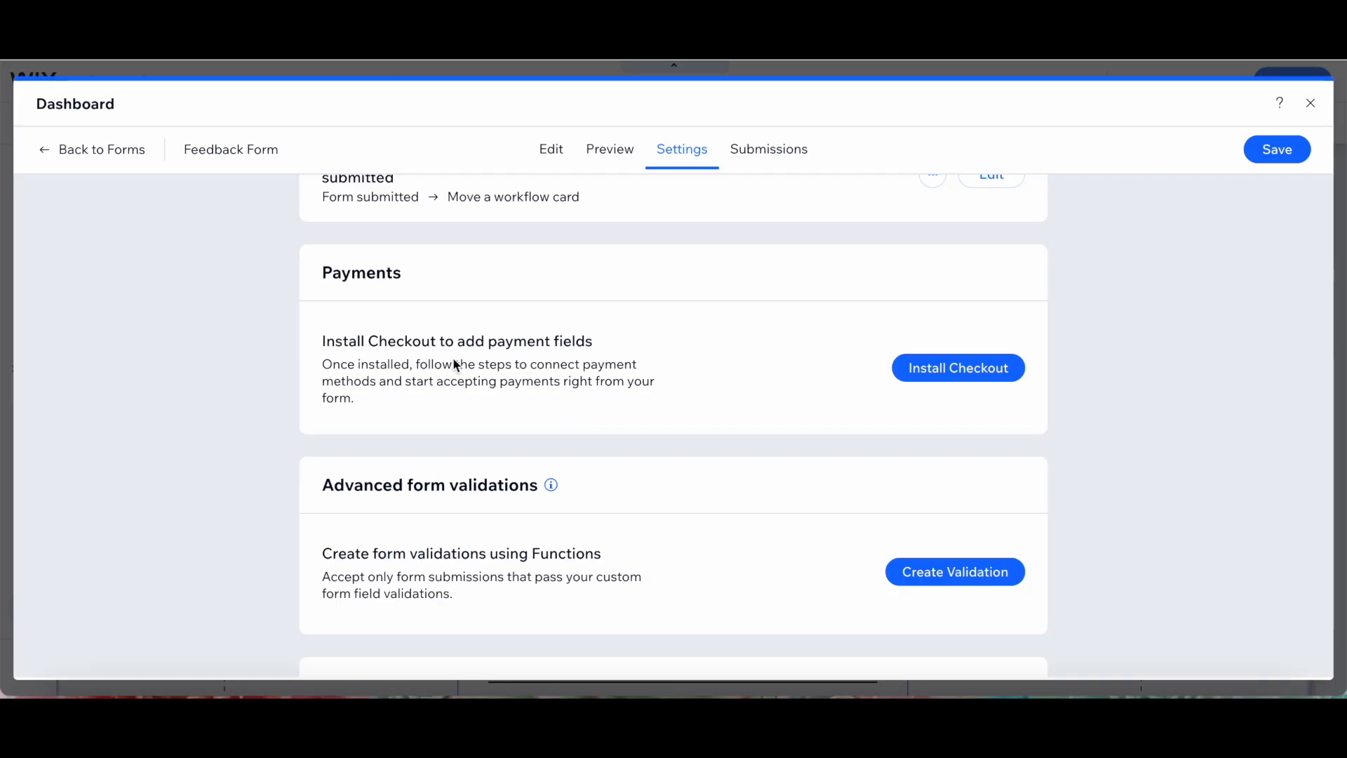
scroll(476, 347, down, 3)
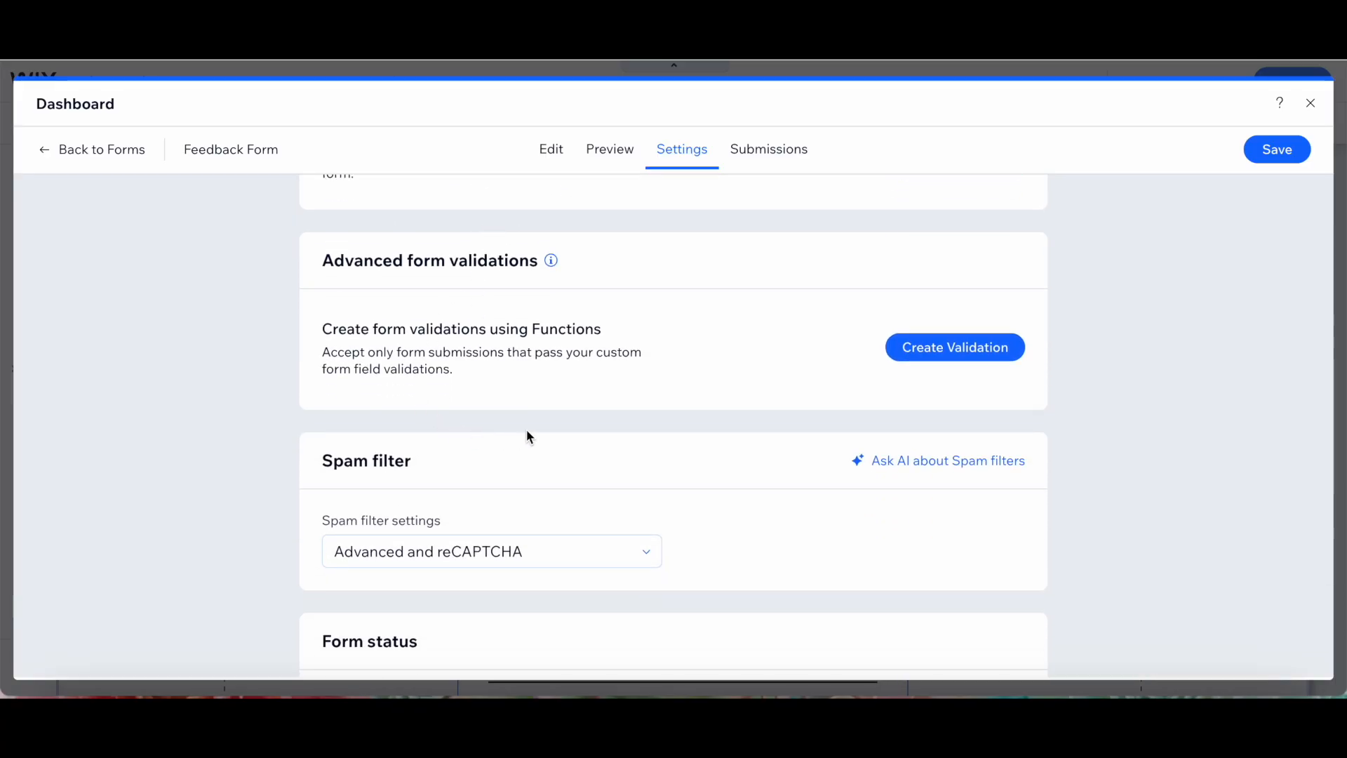
scroll(482, 347, down, 3)
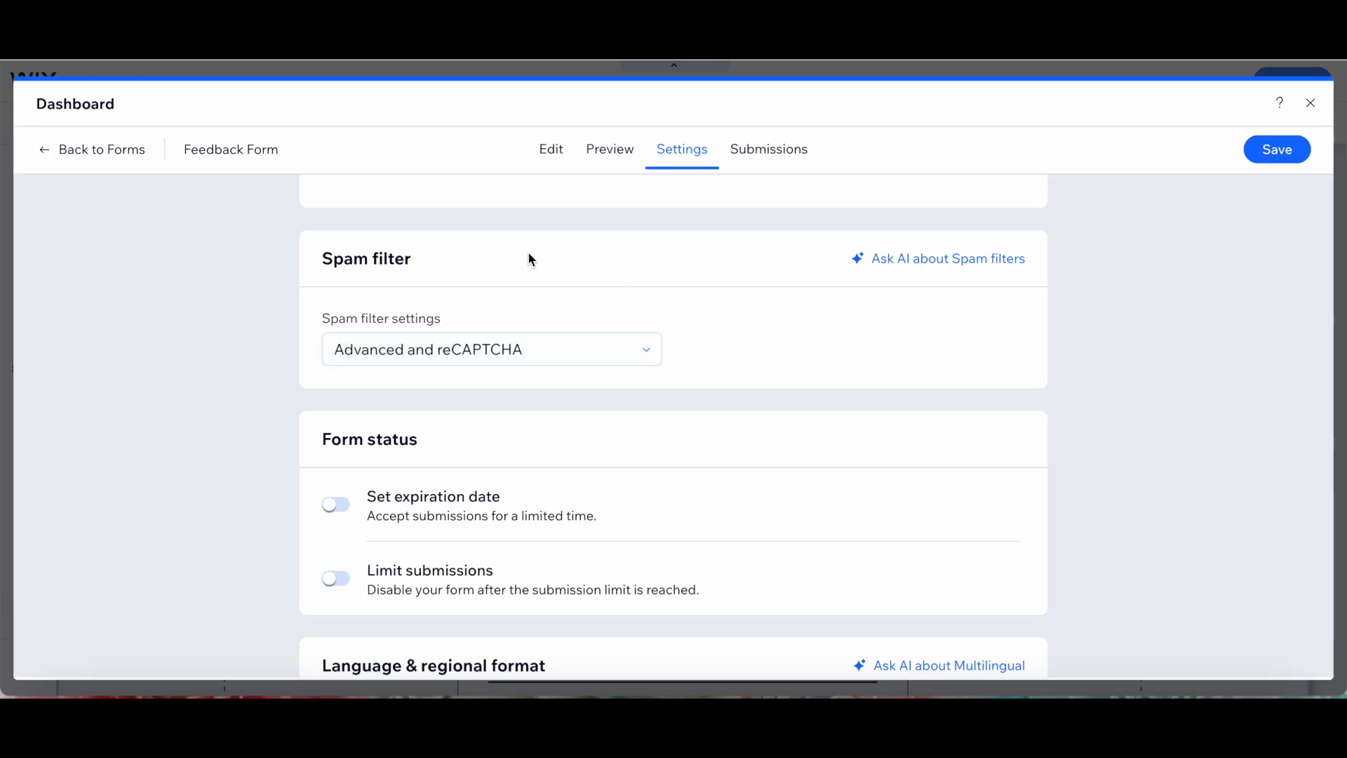
scroll(484, 318, down, 3)
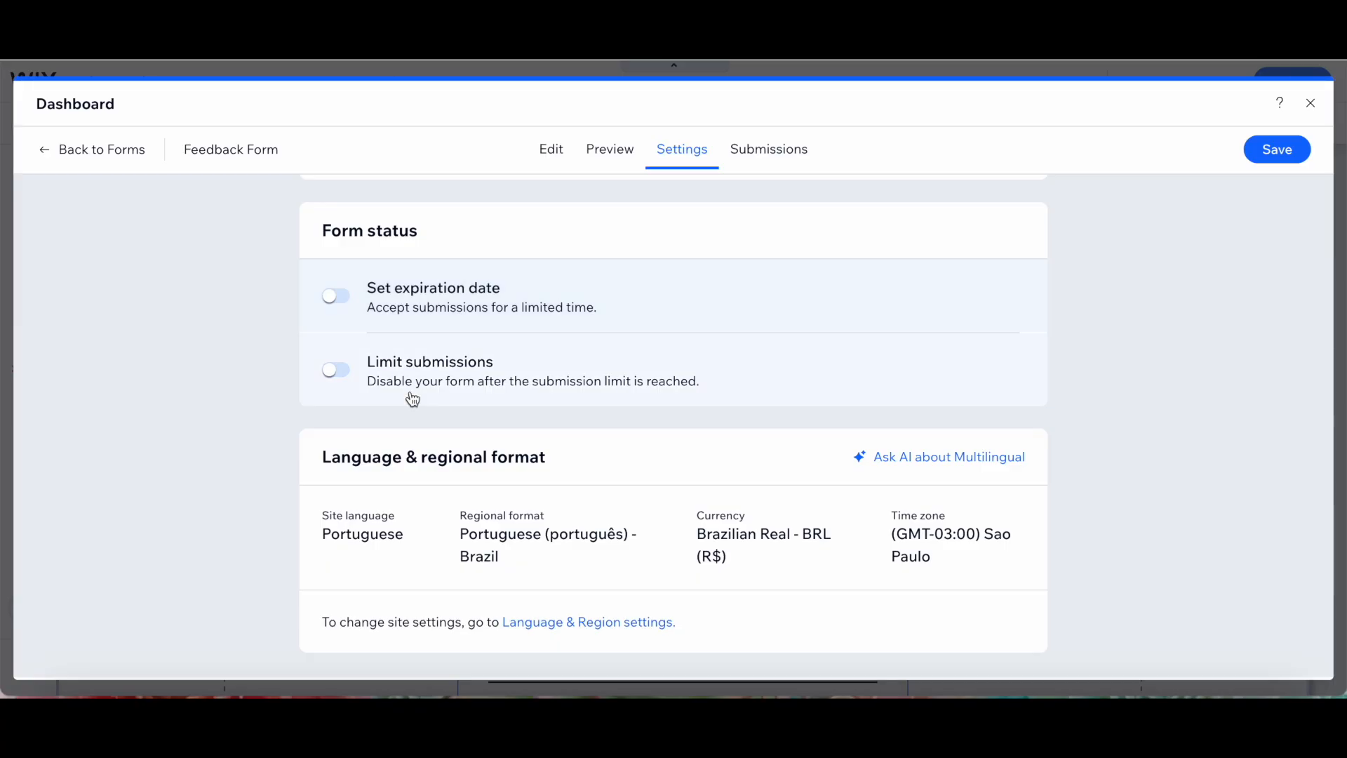
scroll(517, 383, down, 1)
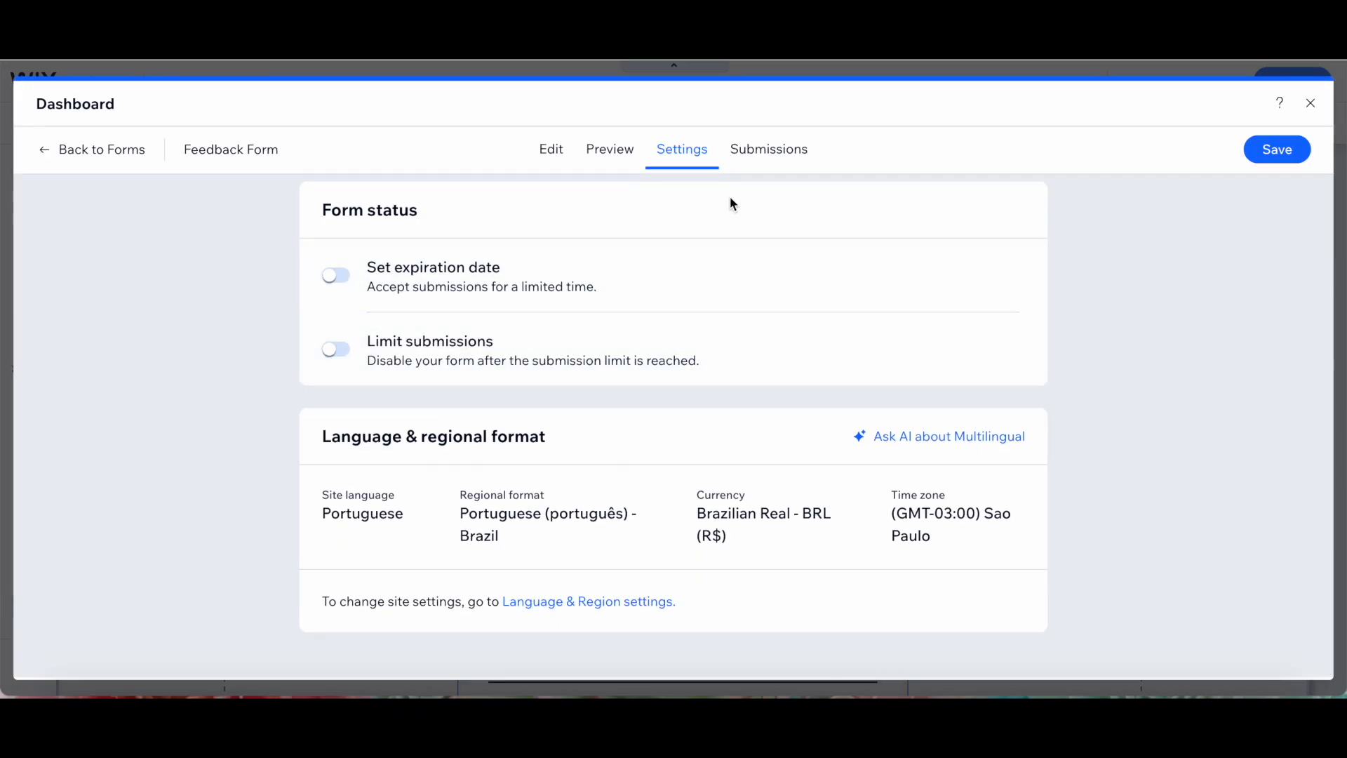
Step: Look through the feedback form's received submissions, spam and trash lists
click(772, 155)
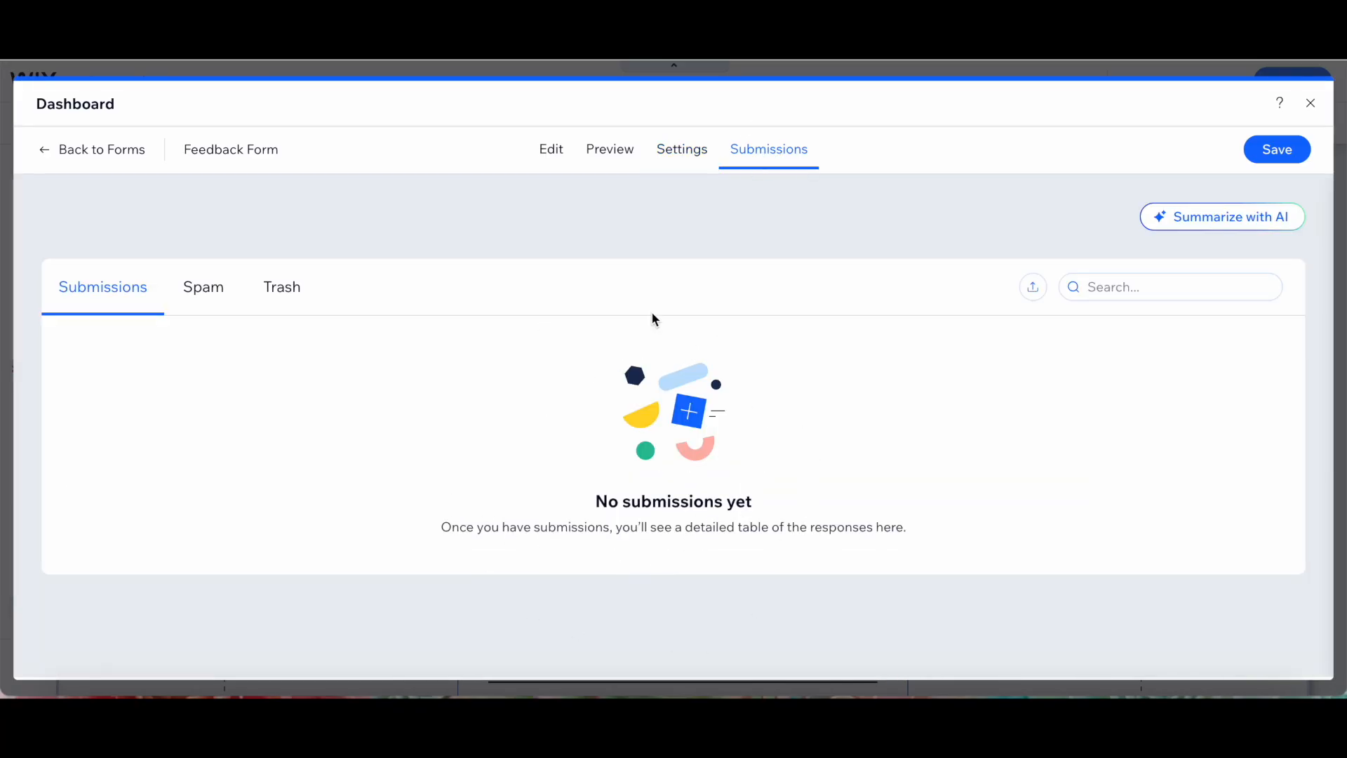
click(201, 290)
click(295, 296)
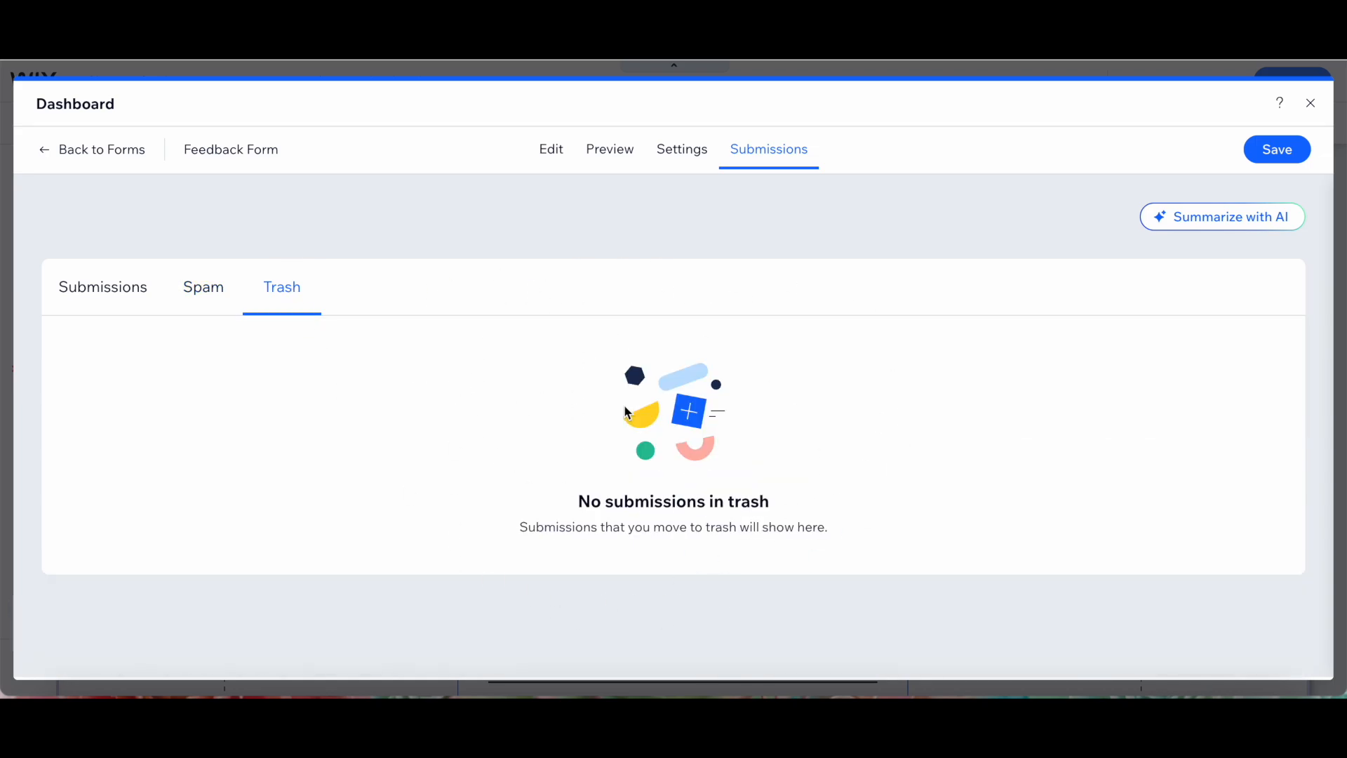
Step: Save the feedback form and close the dashboard to return to the page editor
click(1271, 162)
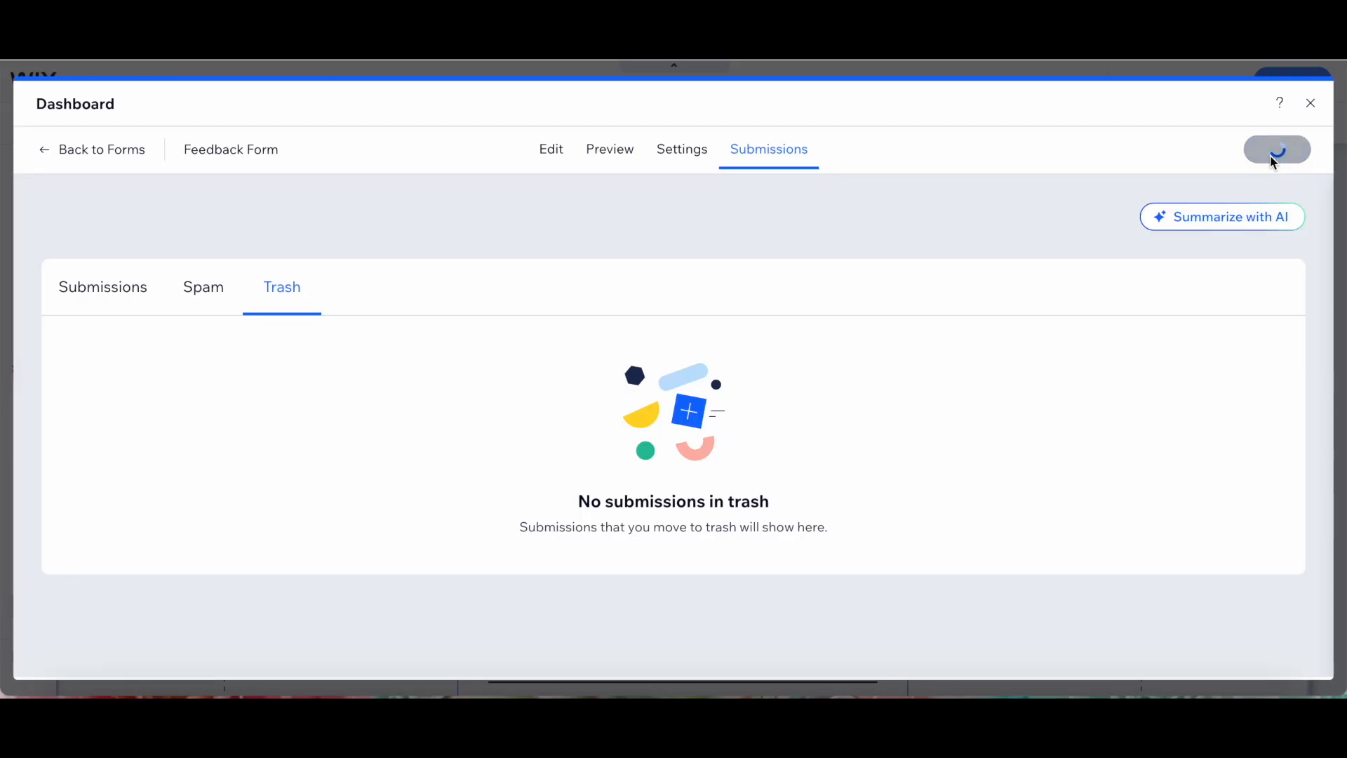
click(1310, 106)
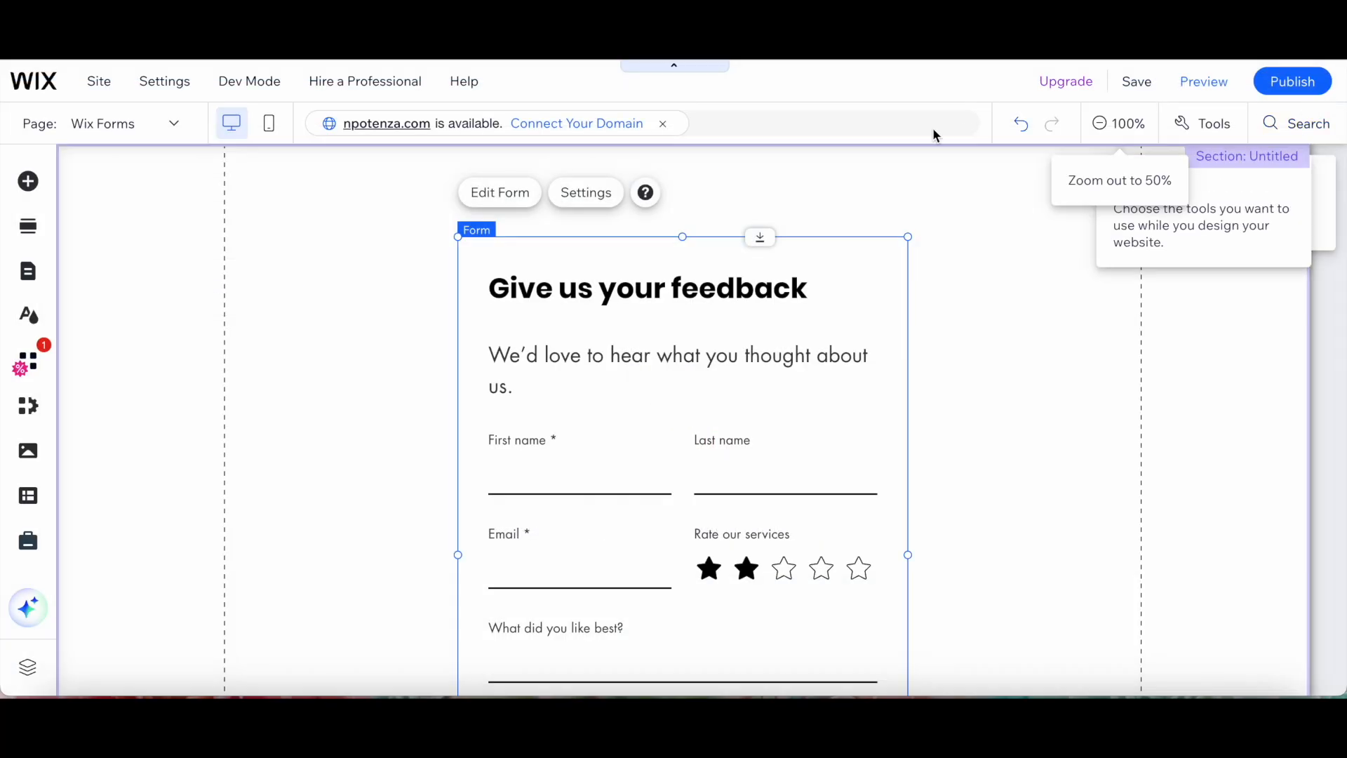
Step: Look through the form element's layout, design, manage and support settings on the page, and close them
click(587, 200)
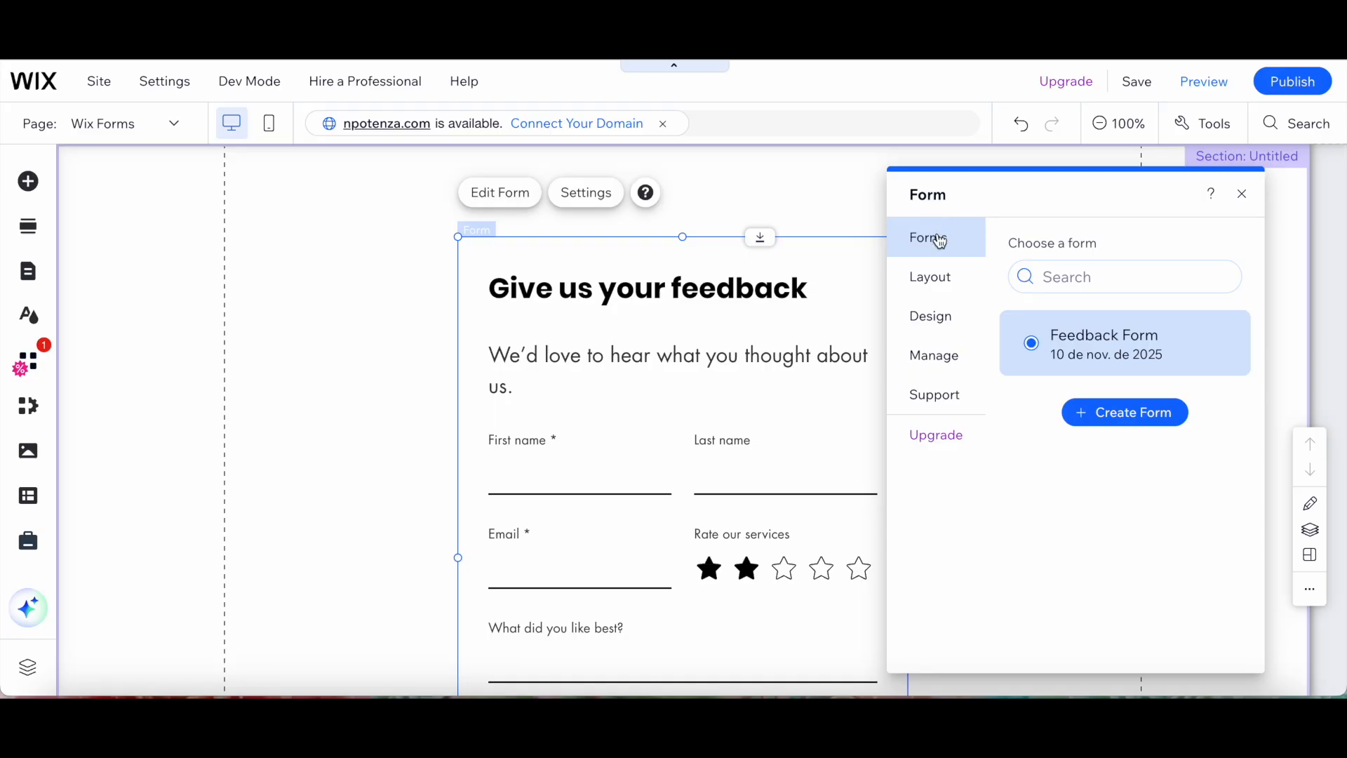
click(931, 277)
click(933, 317)
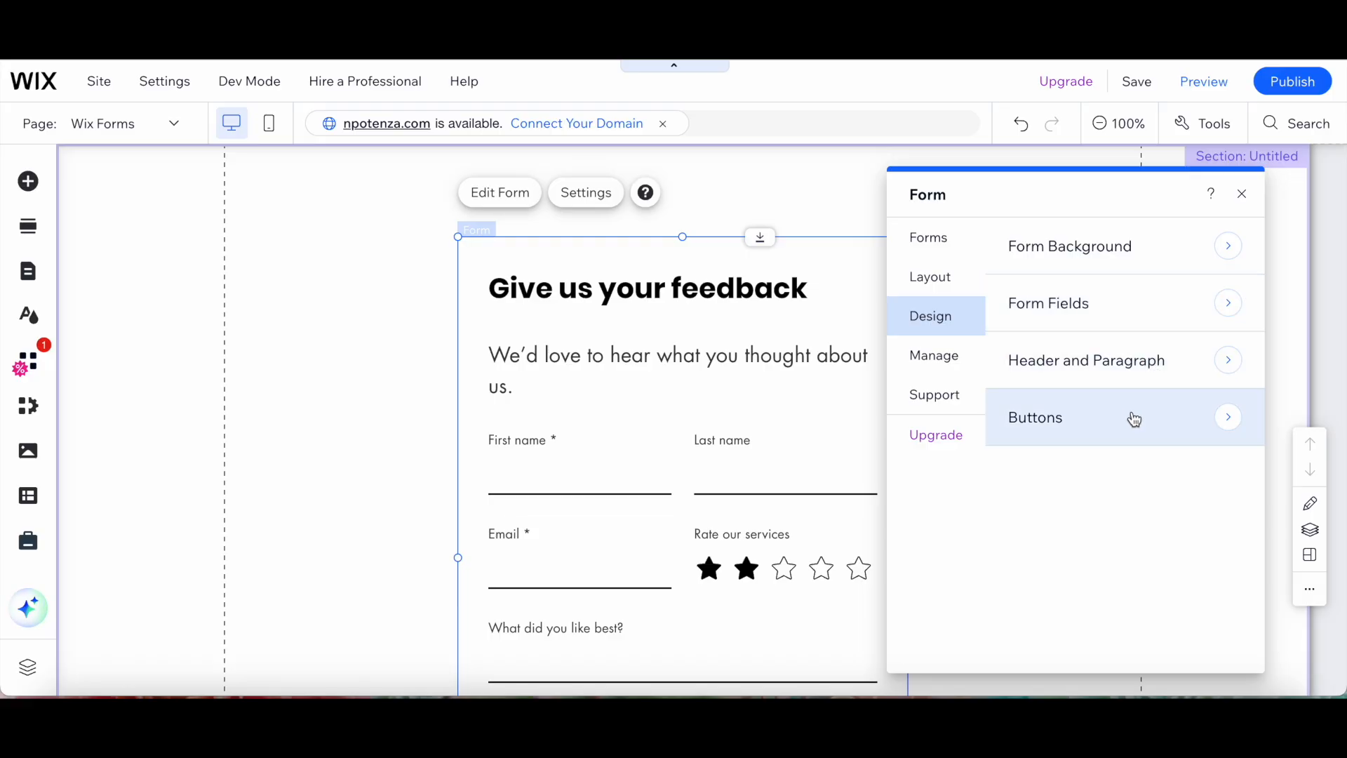
click(957, 366)
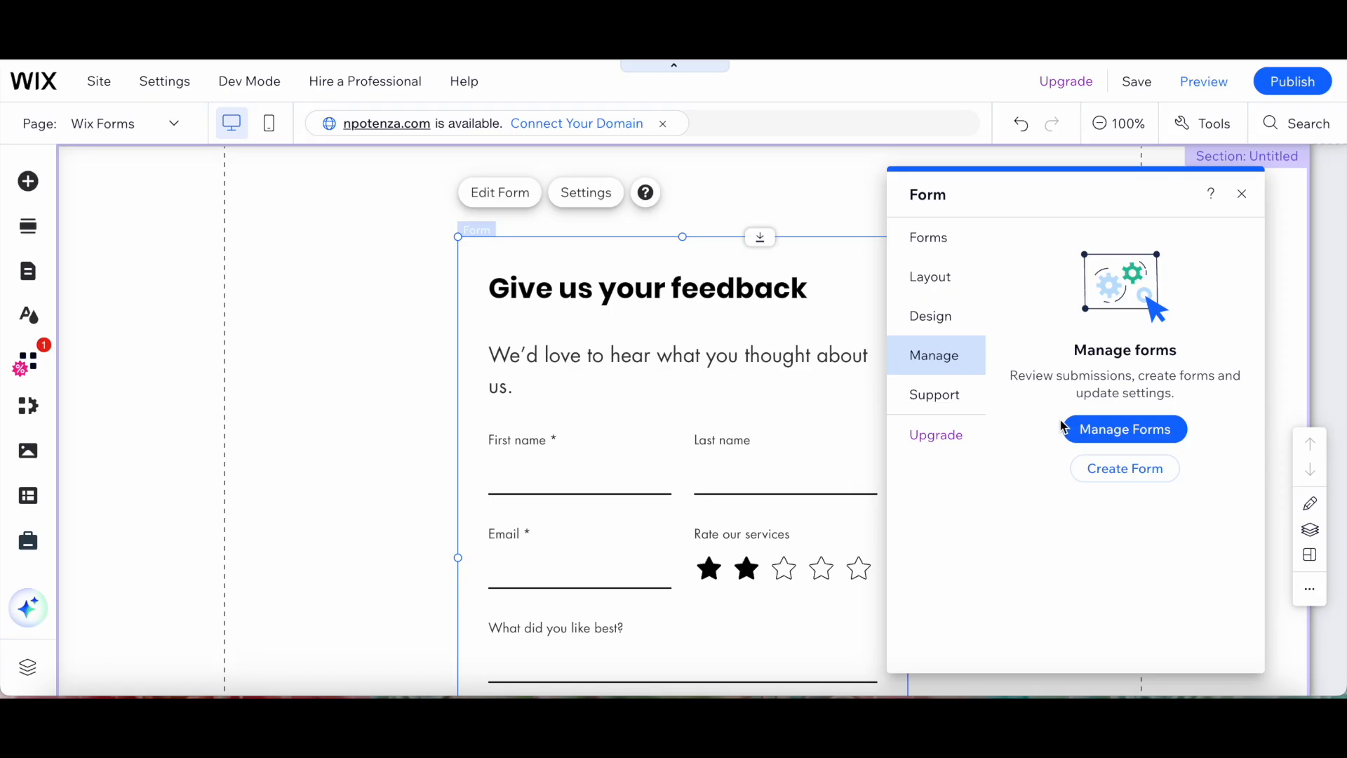
click(961, 403)
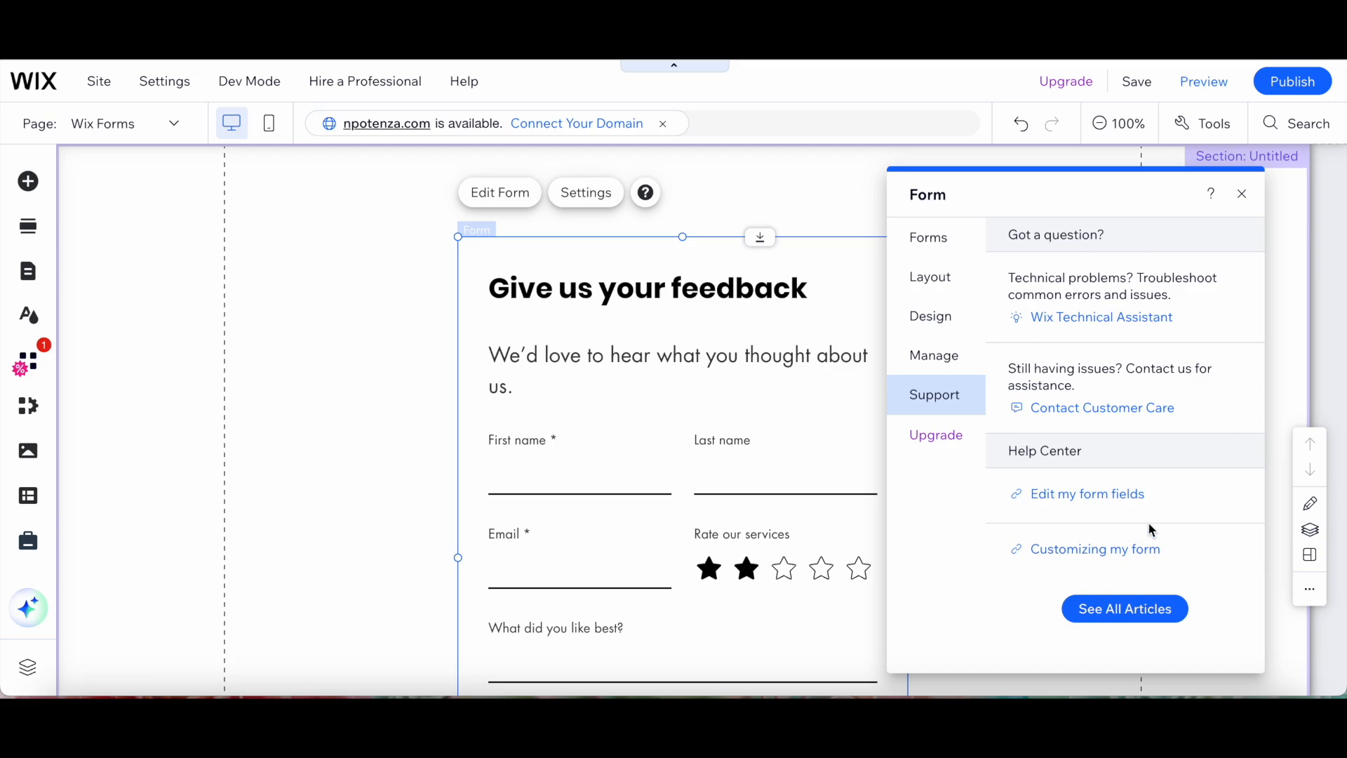
click(1242, 193)
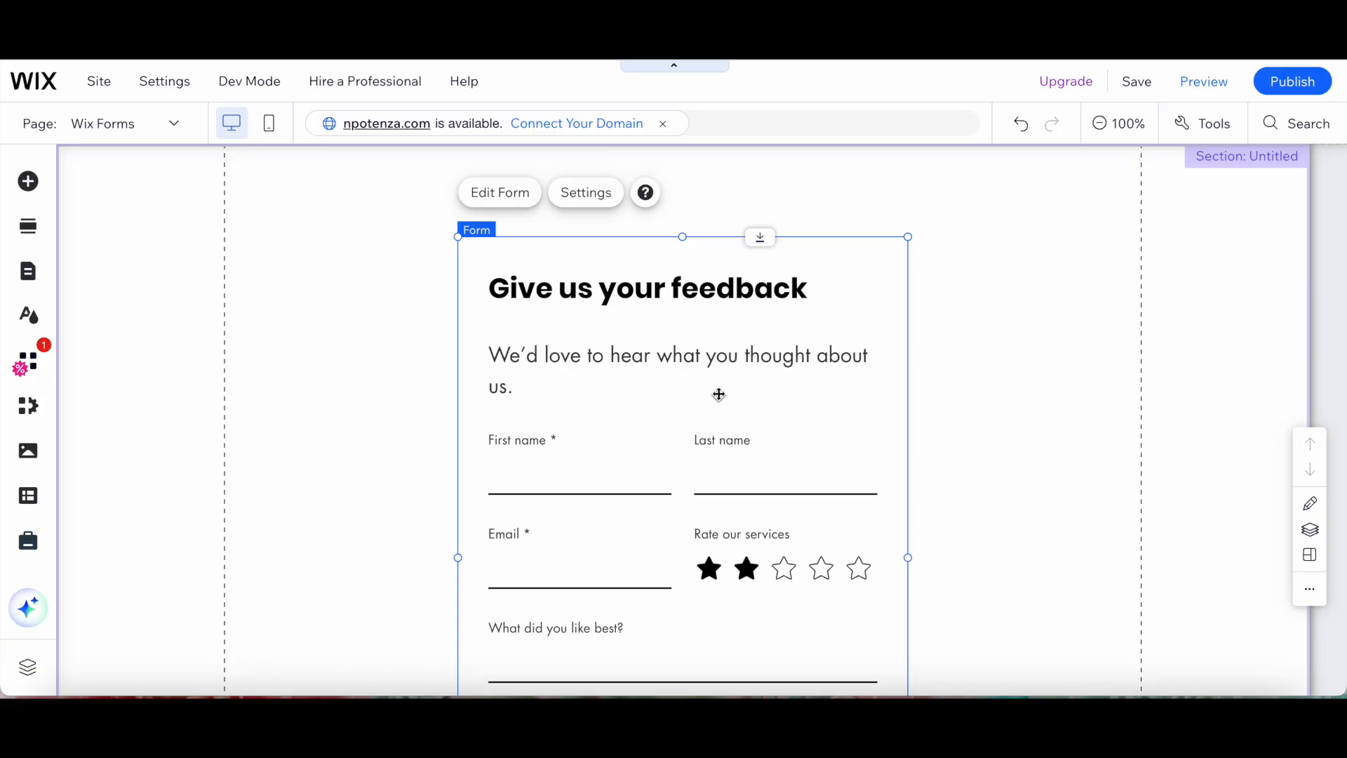
Step: Delete the feedback form from the Wix Forms page
key(Delete)
click(902, 452)
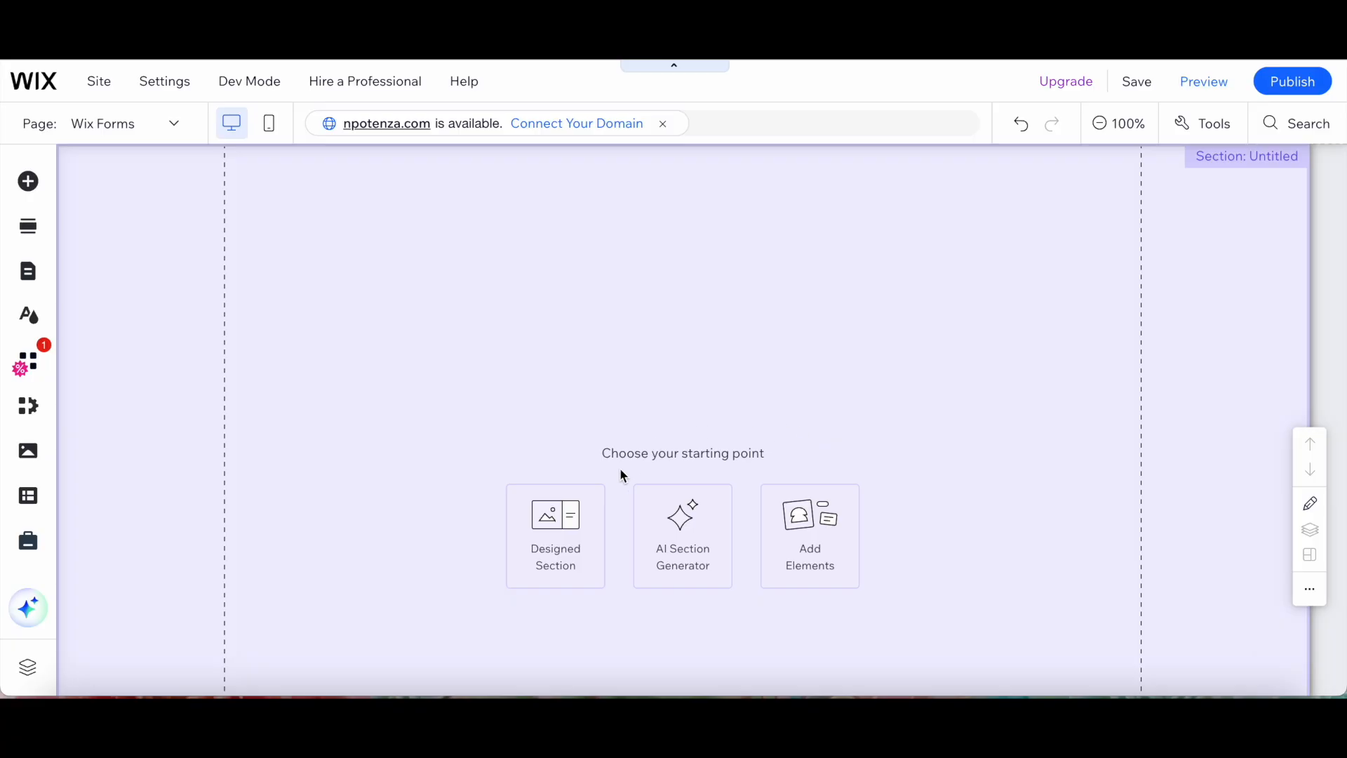
Step: Browse the designed Form sections and add the "Sign up for Email Updates" section to the empty page section
click(548, 560)
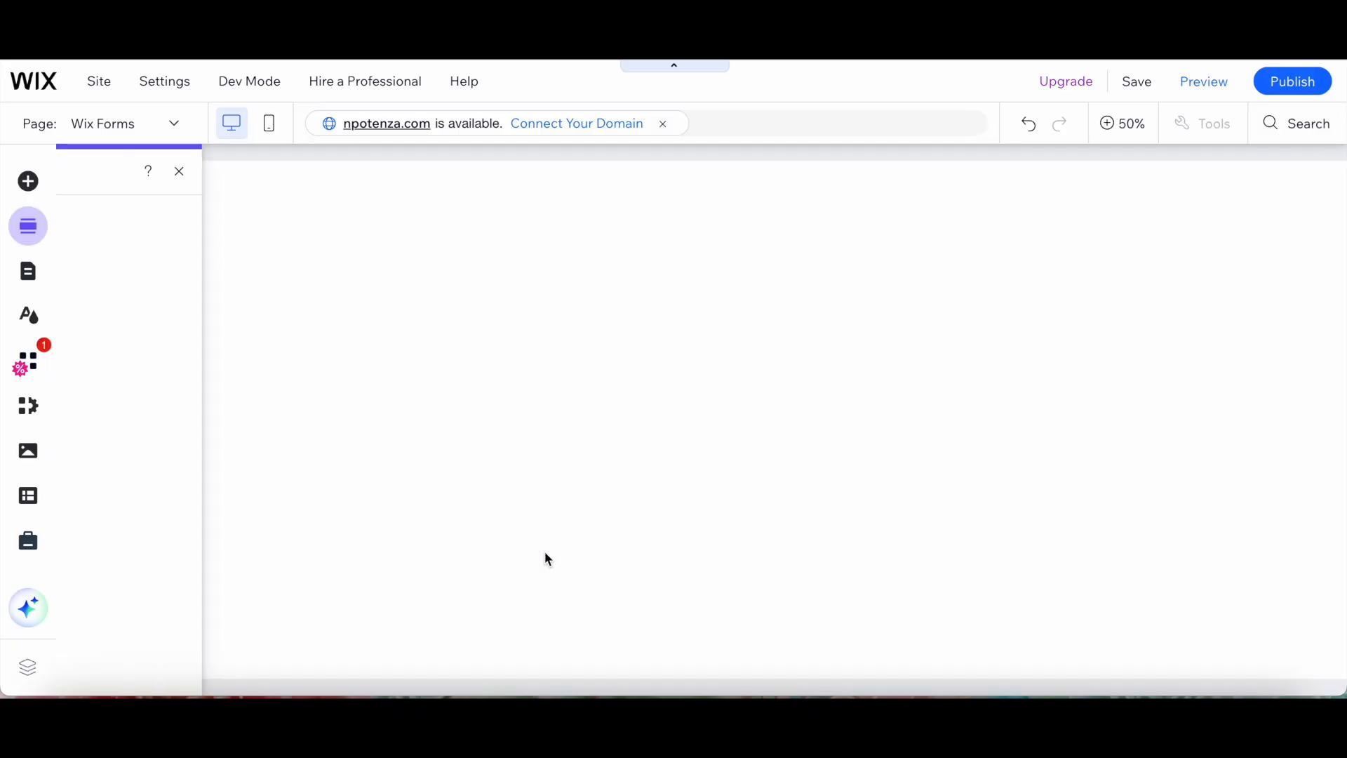
scroll(121, 640, down, 2)
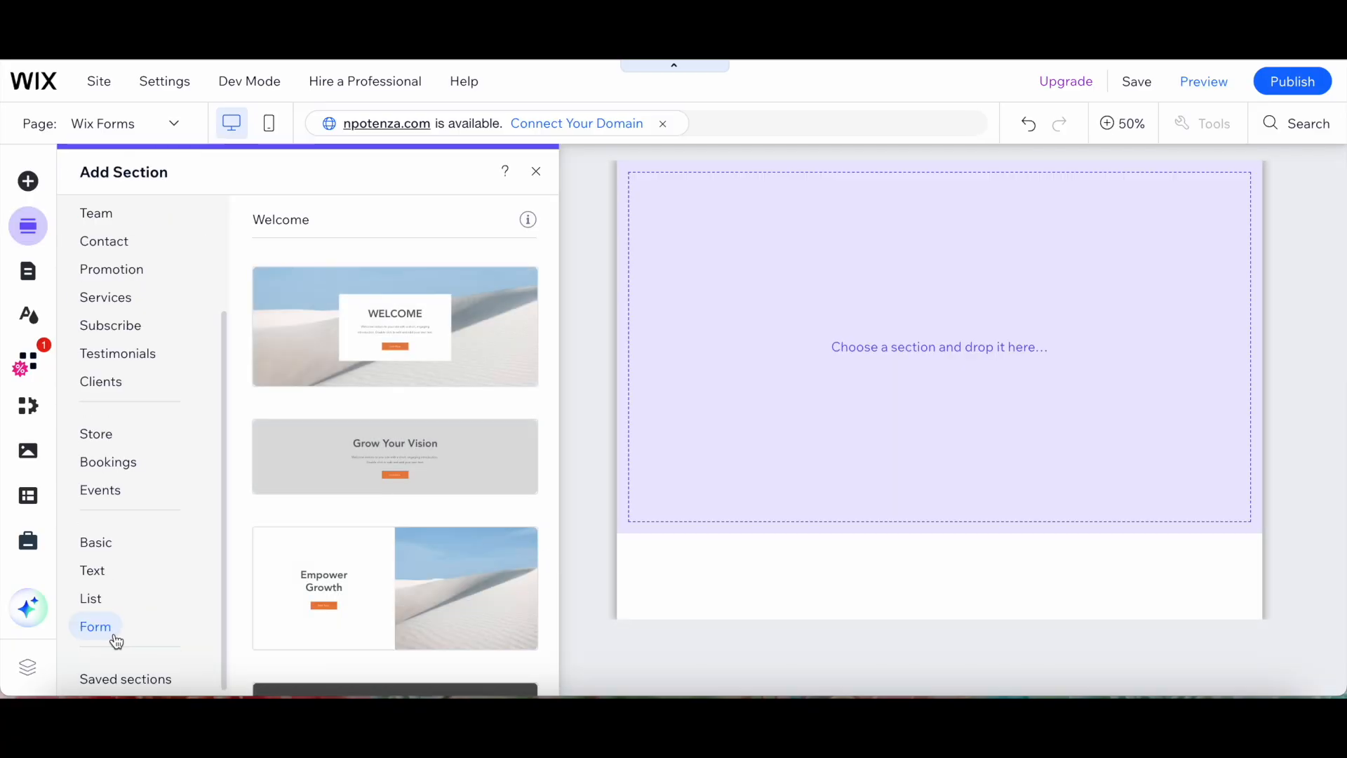
click(111, 635)
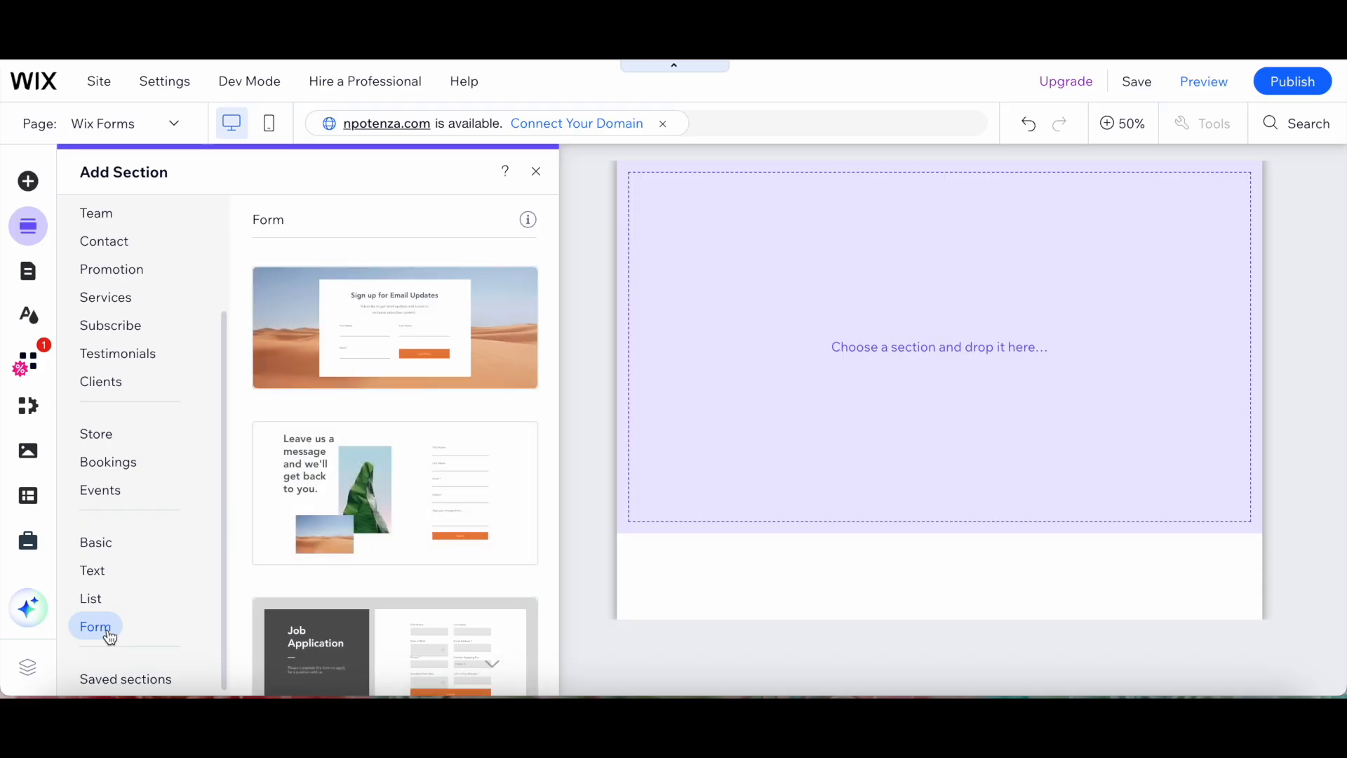
scroll(502, 322, down, 3)
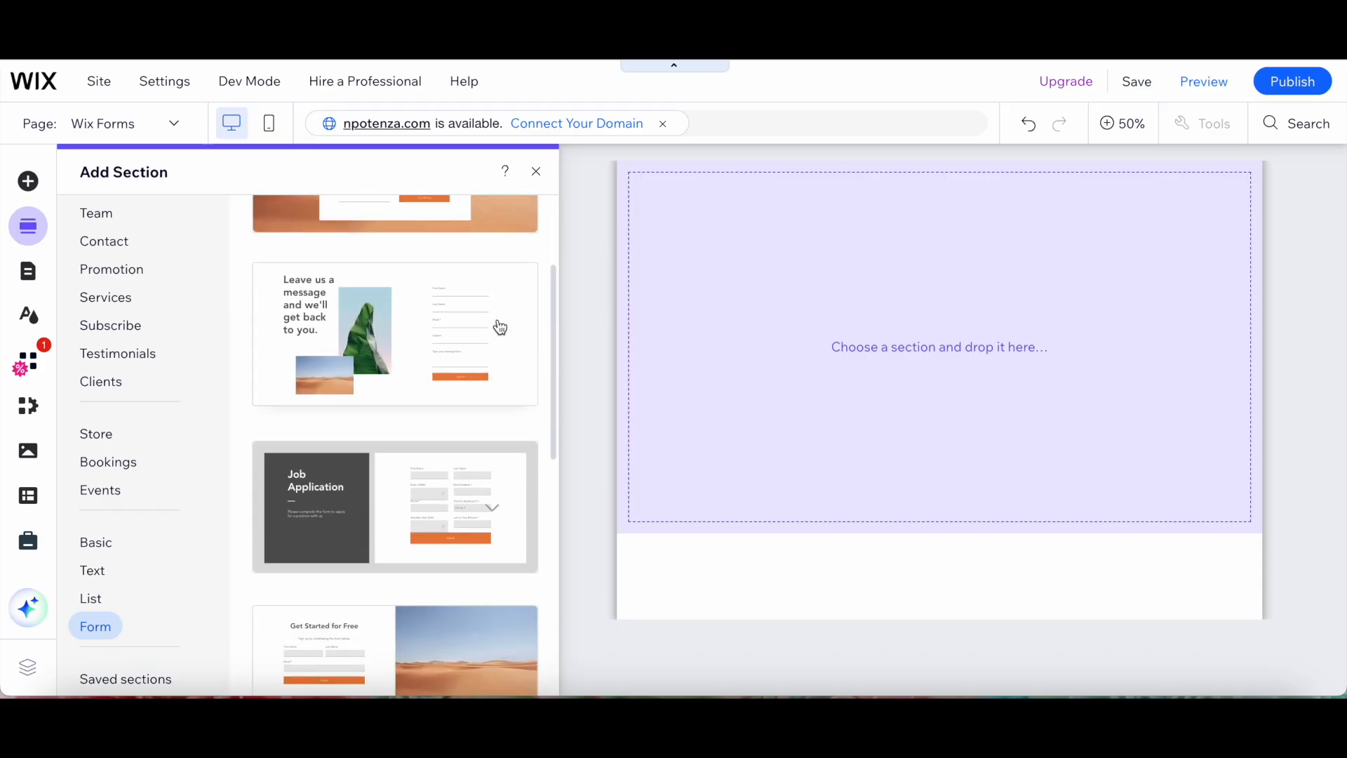
scroll(493, 359, down, 3)
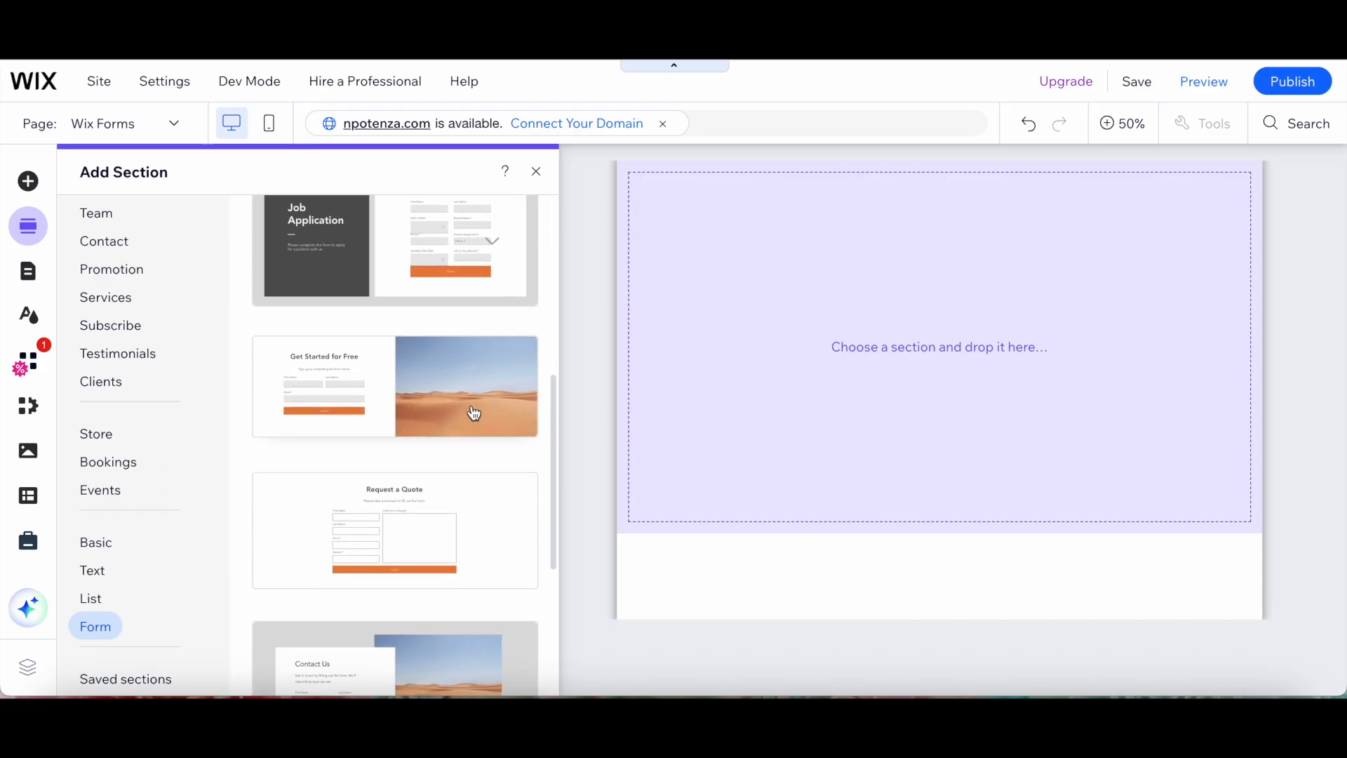
scroll(474, 412, down, 2)
scroll(474, 413, down, 2)
scroll(463, 434, up, 10)
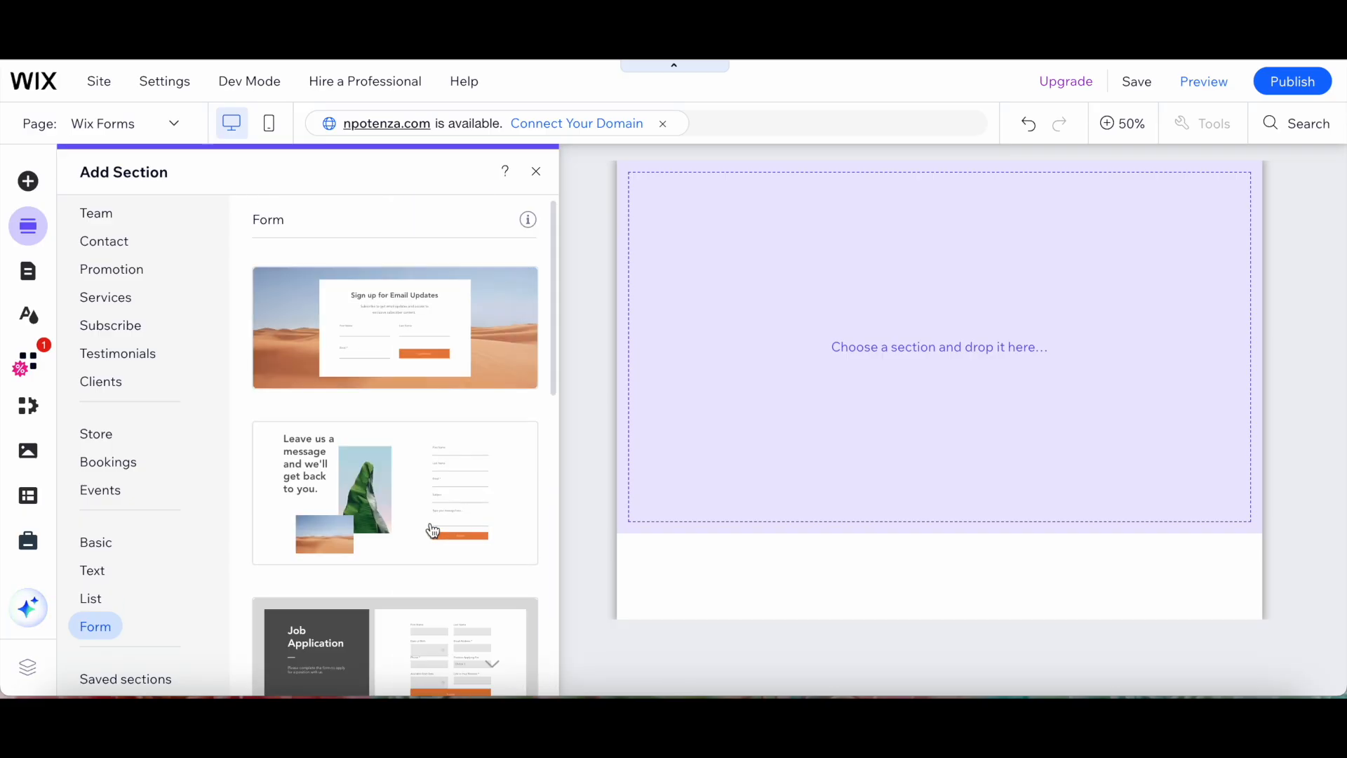
click(410, 360)
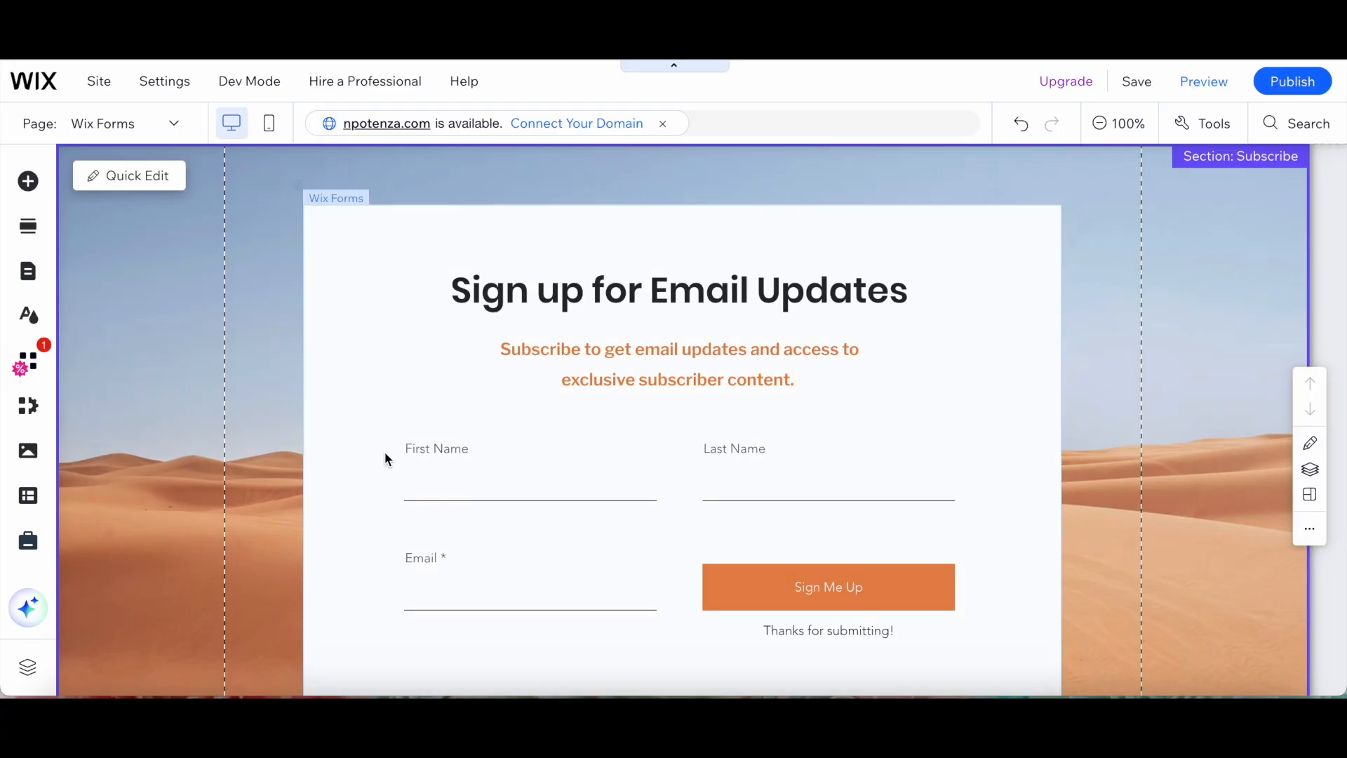
Step: Select the new section's background, form container, title and subtitle in turn to view their editing options, ending on the form
click(144, 332)
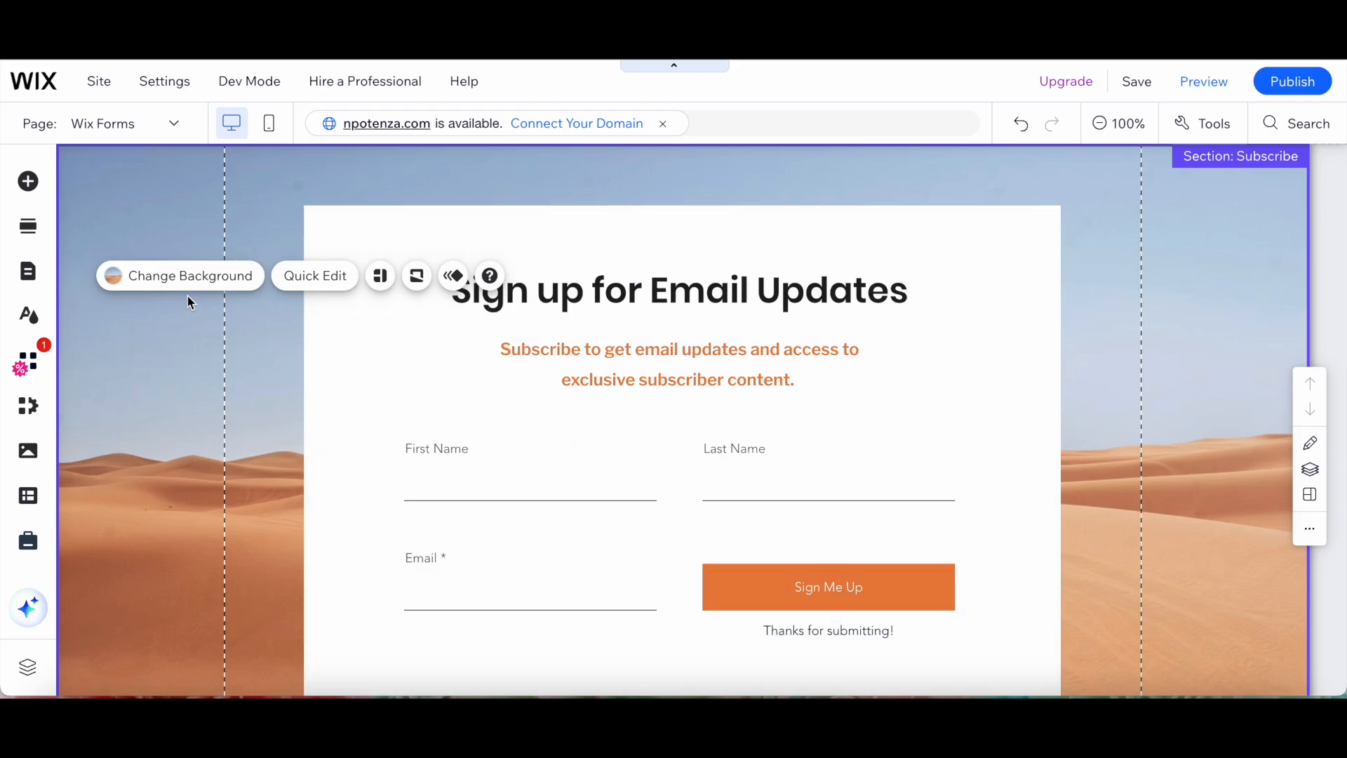
click(573, 228)
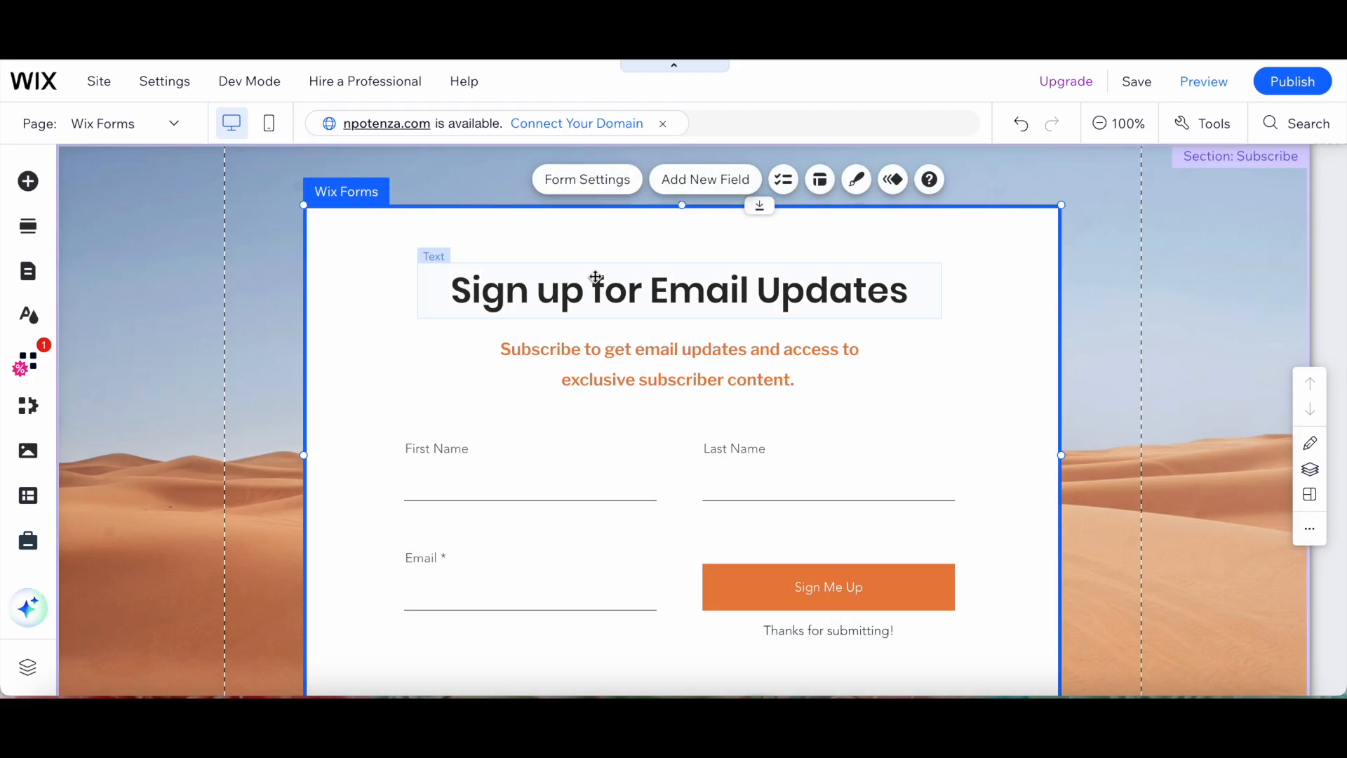
click(536, 298)
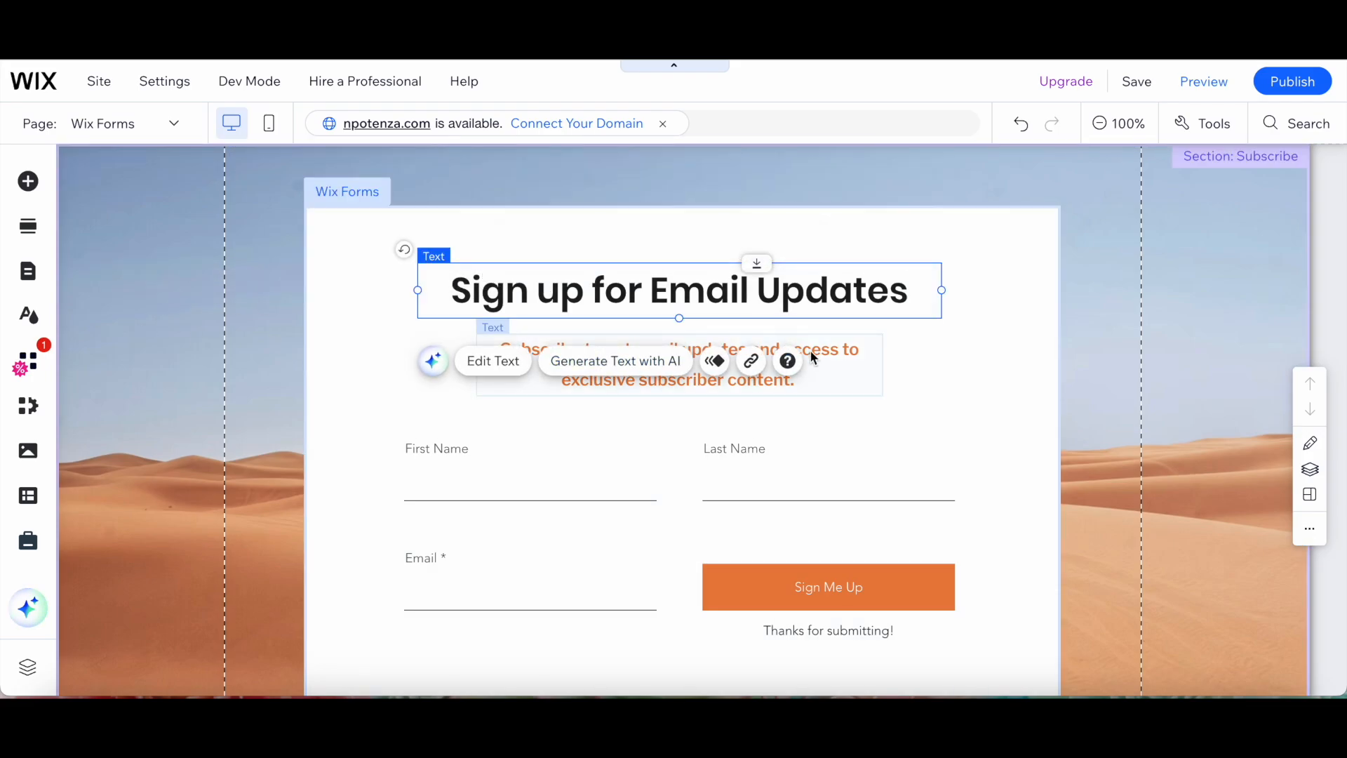
click(842, 362)
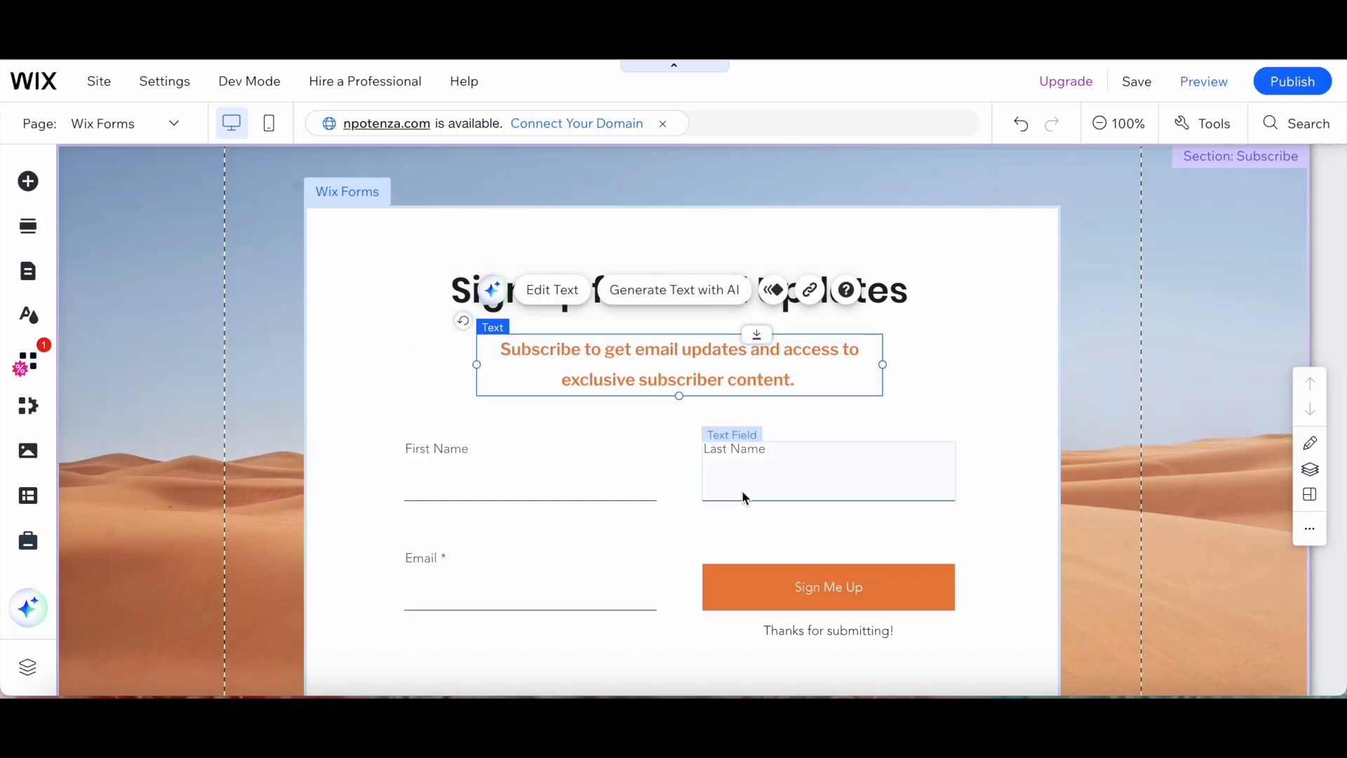
click(1033, 405)
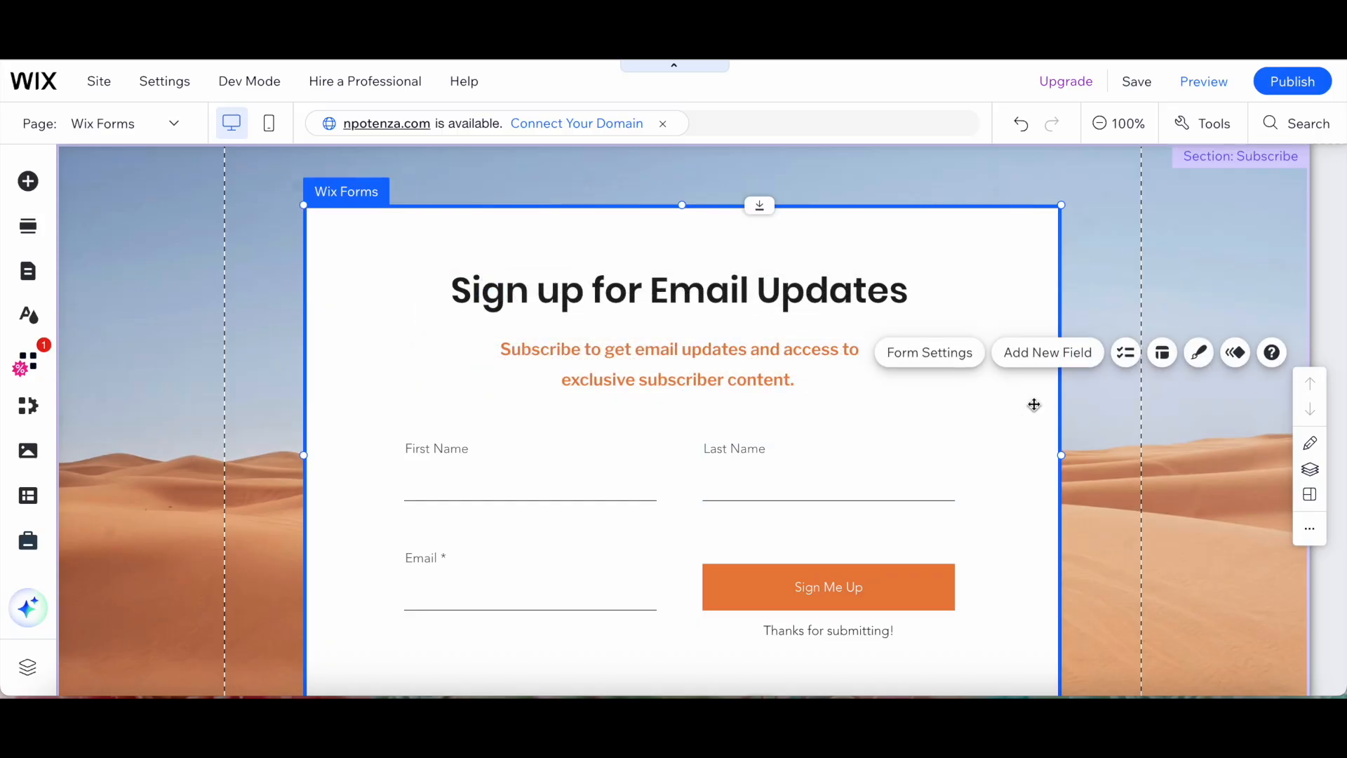
Step: Look through the sign-up form's settings, from submit message, payment and conditions to contacts, automations, email marketing and support, and close them
click(922, 351)
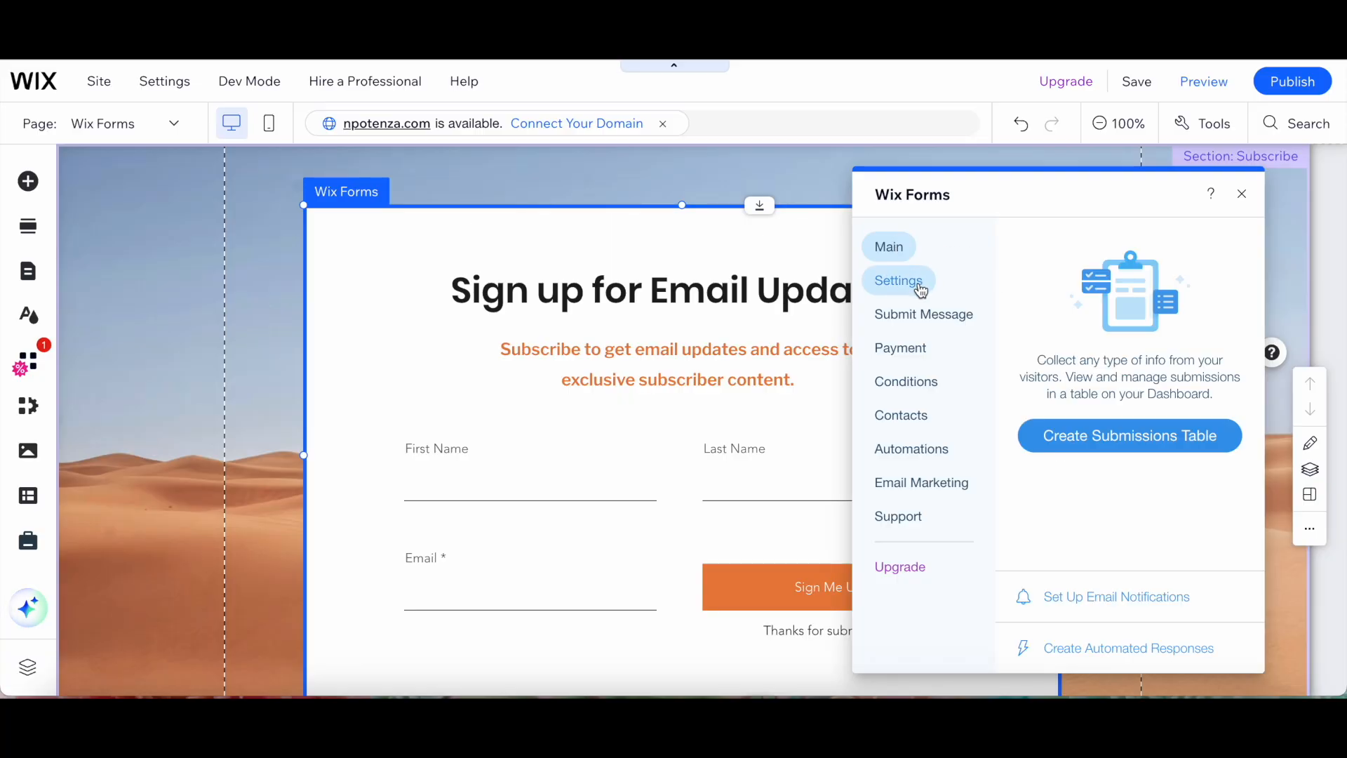
click(921, 287)
click(927, 316)
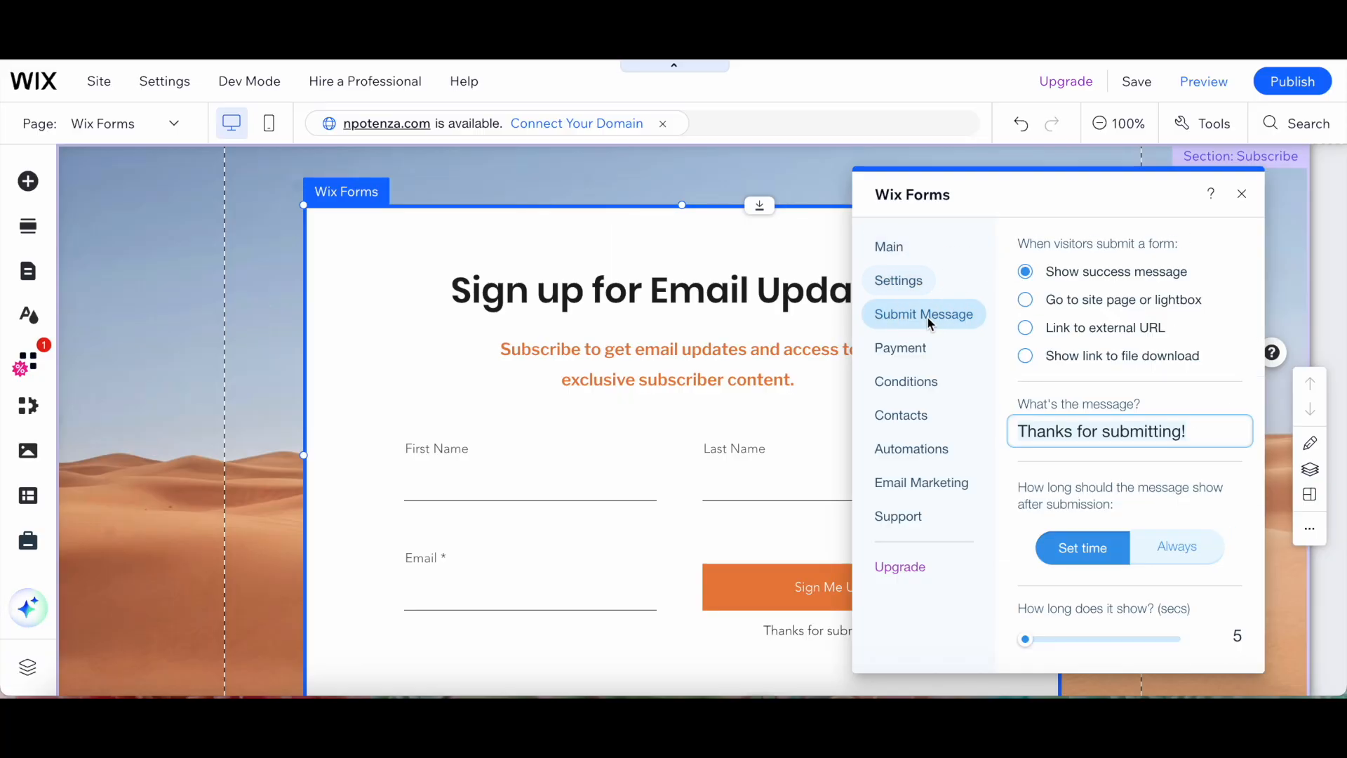
click(906, 345)
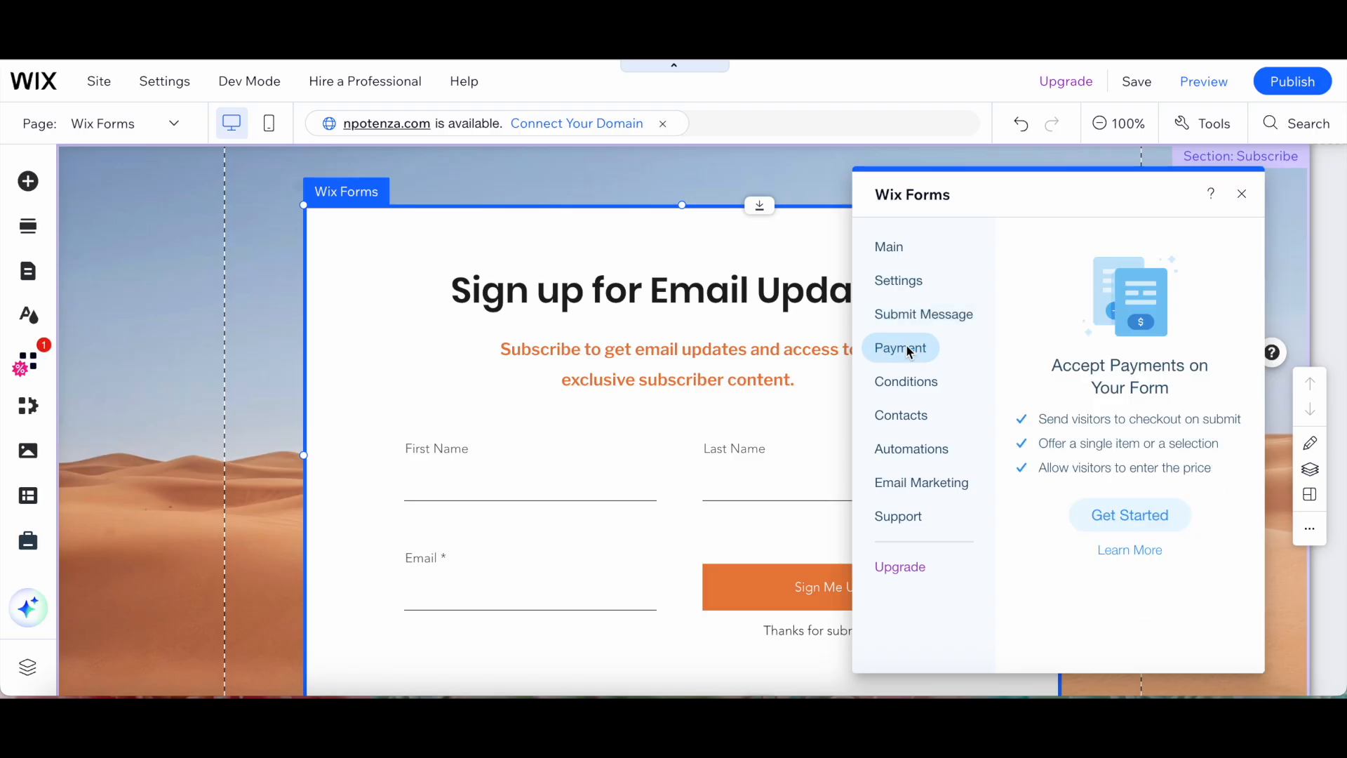
click(905, 382)
click(904, 416)
click(913, 444)
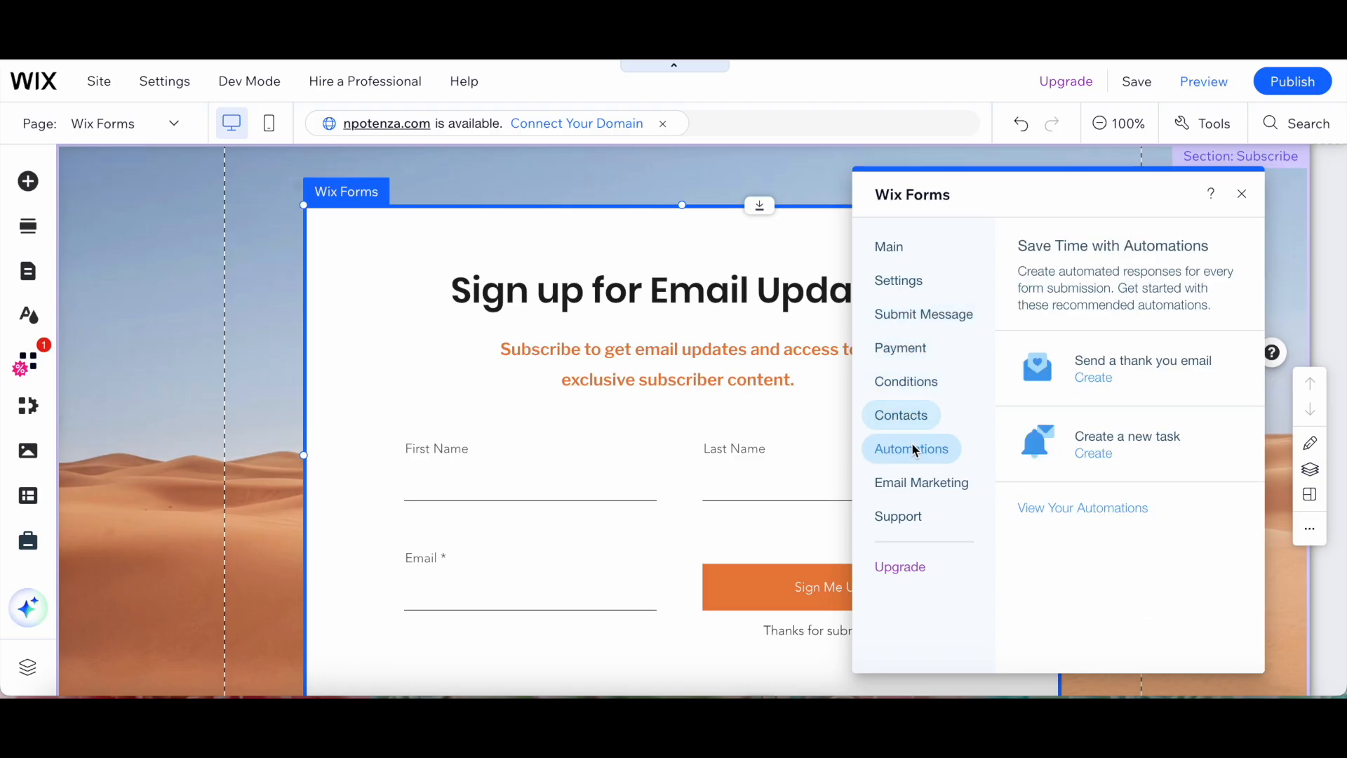
click(925, 484)
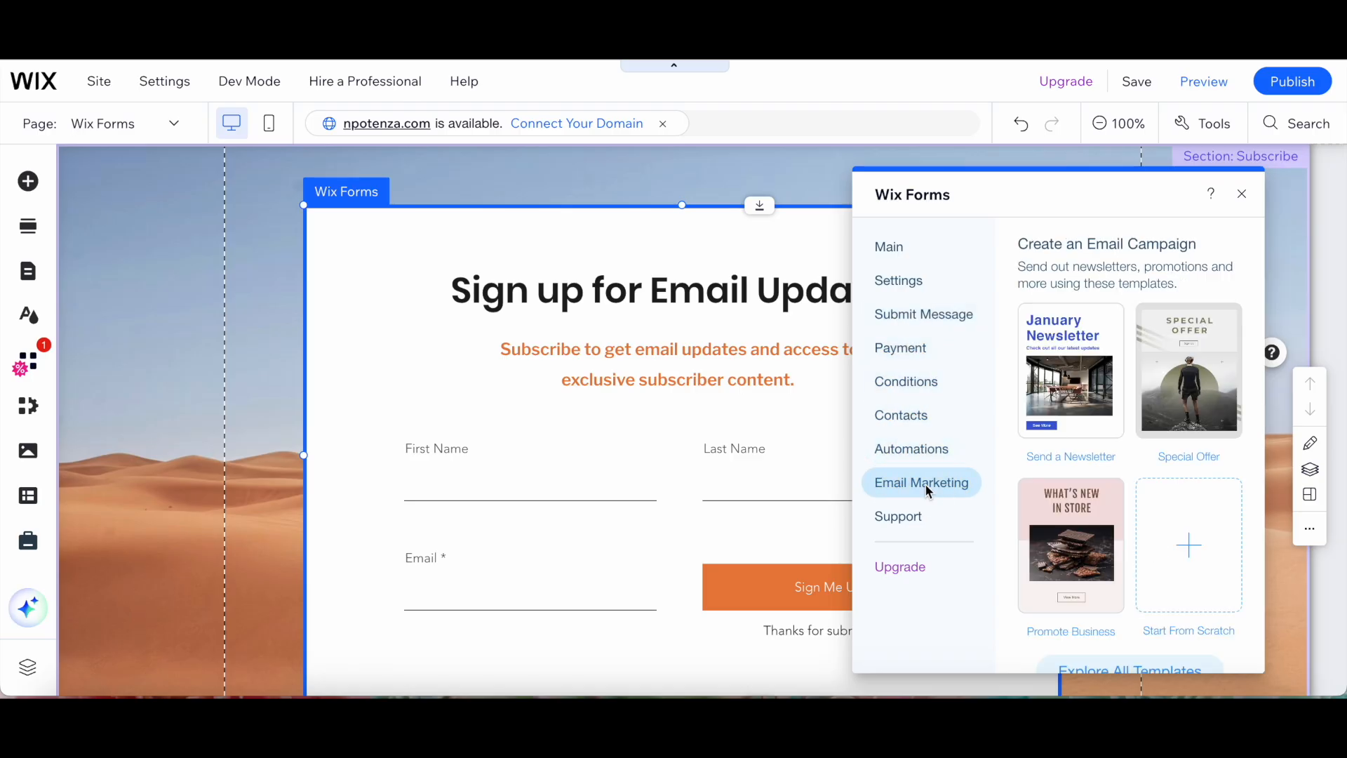
click(900, 518)
click(1242, 194)
Step: Look through the contact, basic, advanced and anti-spam fields that can be added to the sign-up form, without adding any
click(1046, 352)
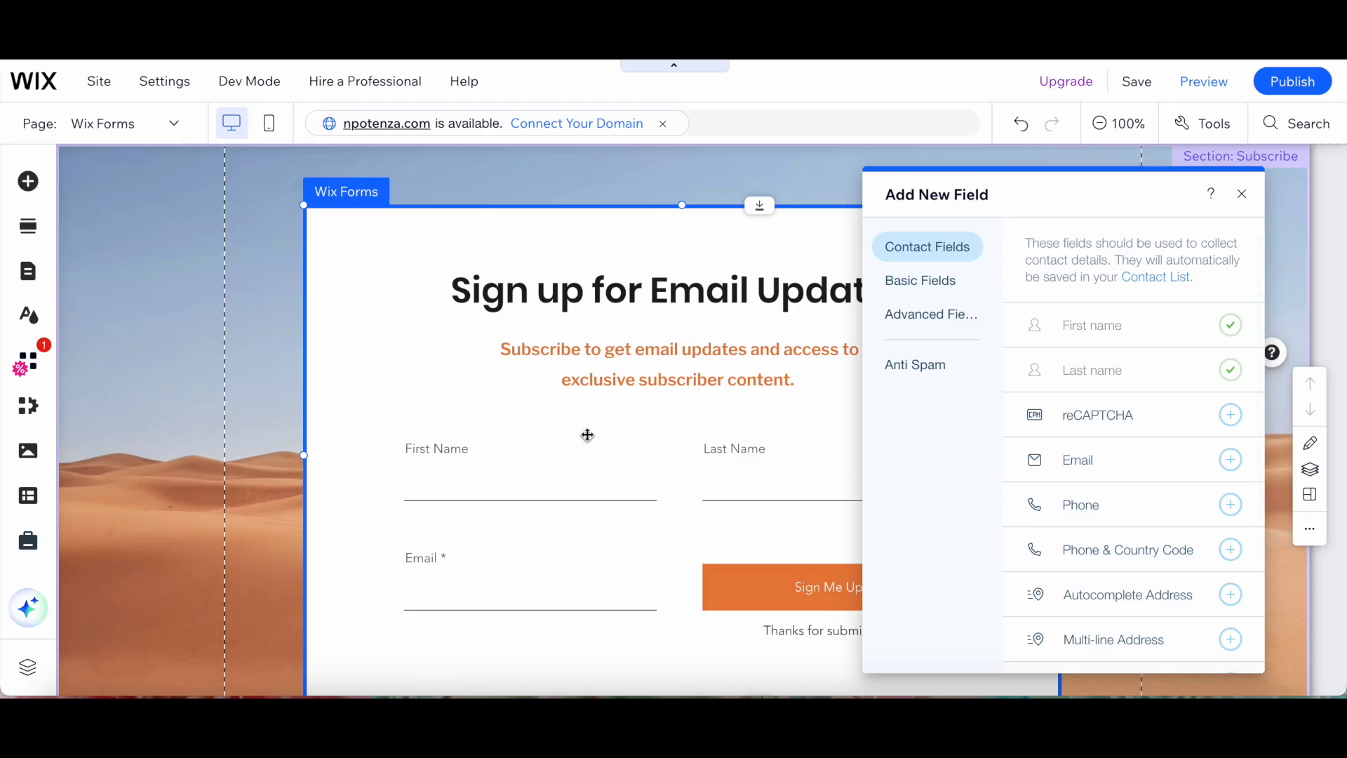
click(922, 283)
click(922, 315)
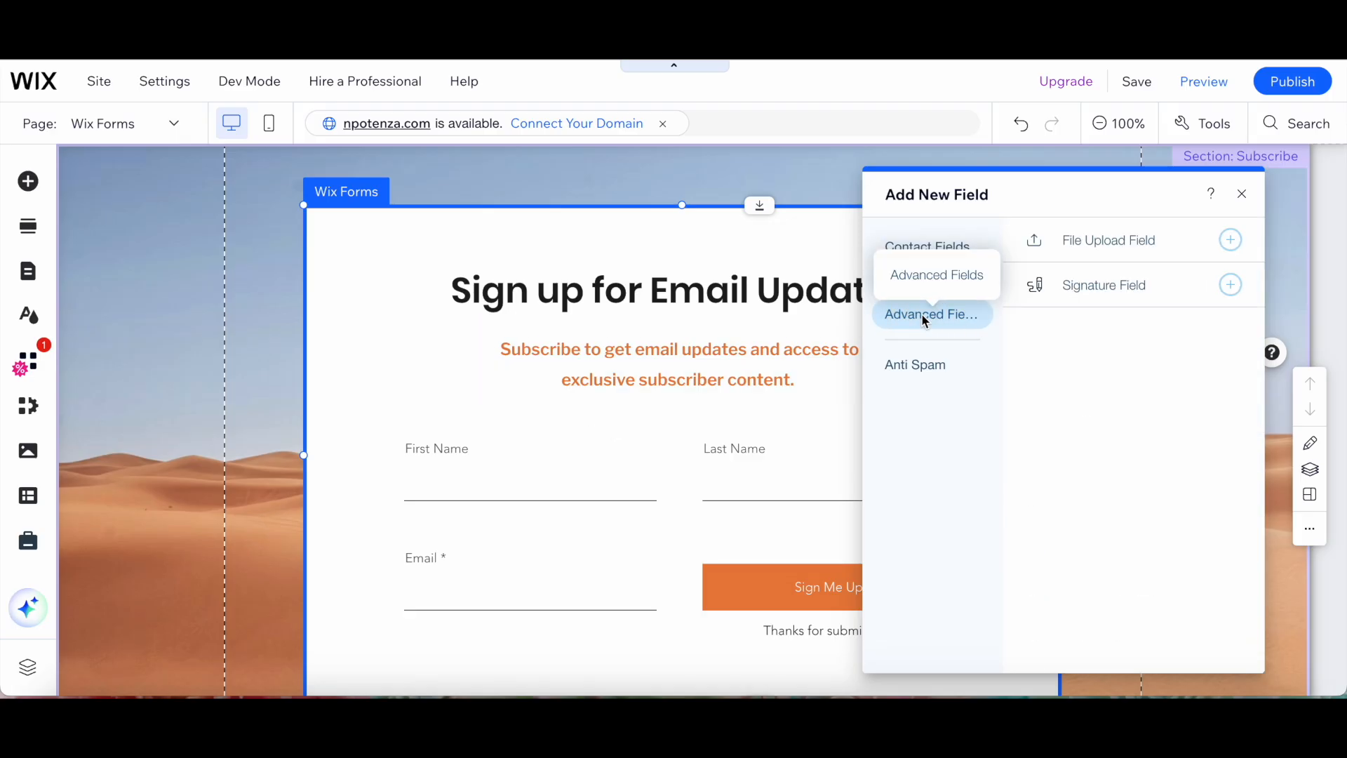
click(914, 362)
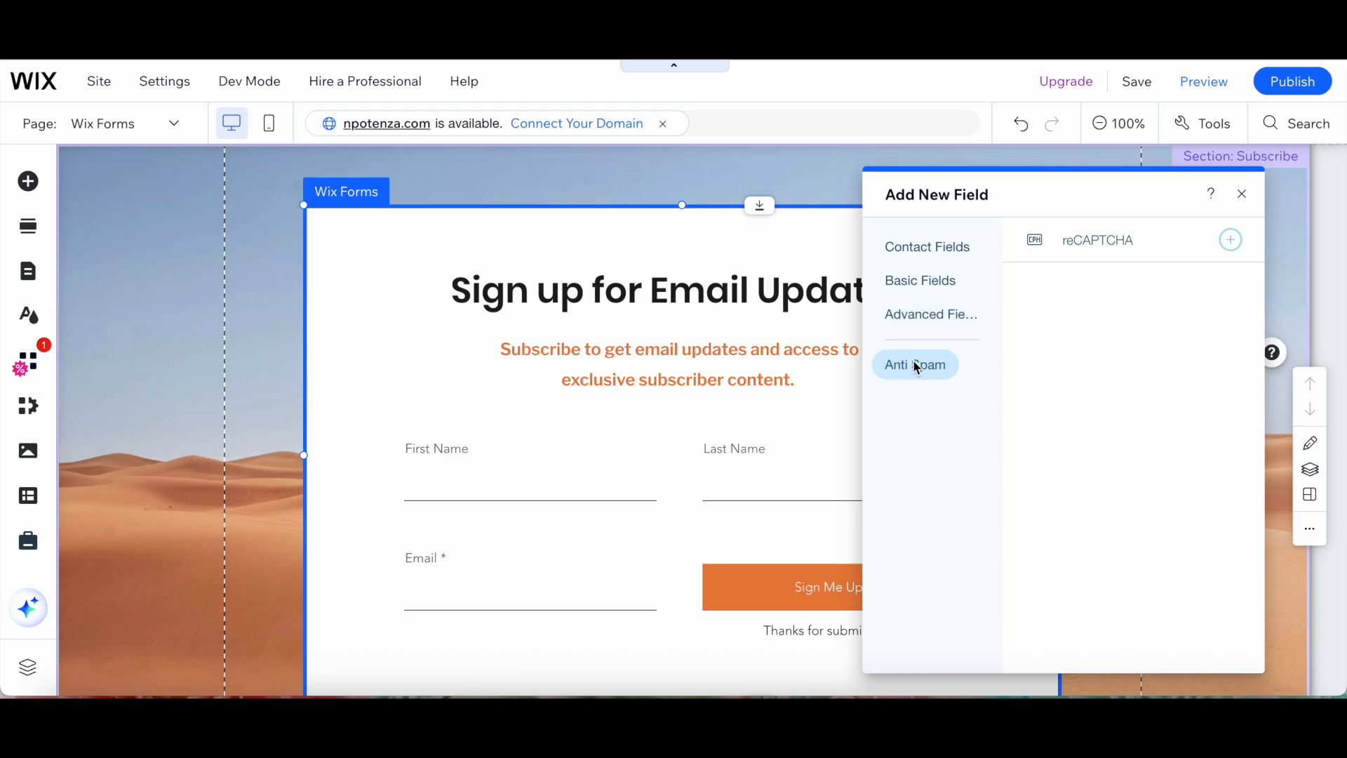
click(1241, 193)
click(1126, 354)
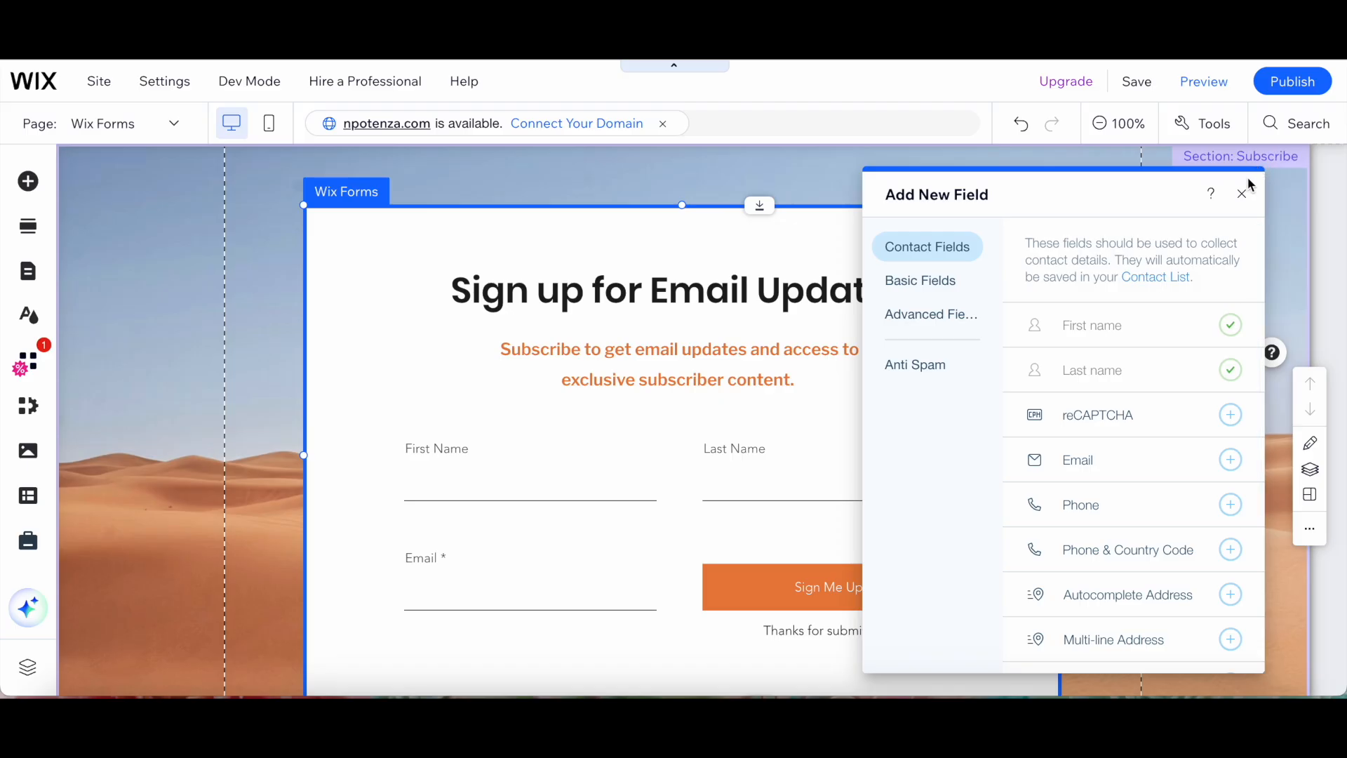
click(1242, 194)
Step: Examine the sign-up form's text and column layout options and its design presets and customization categories, and close them
click(1163, 359)
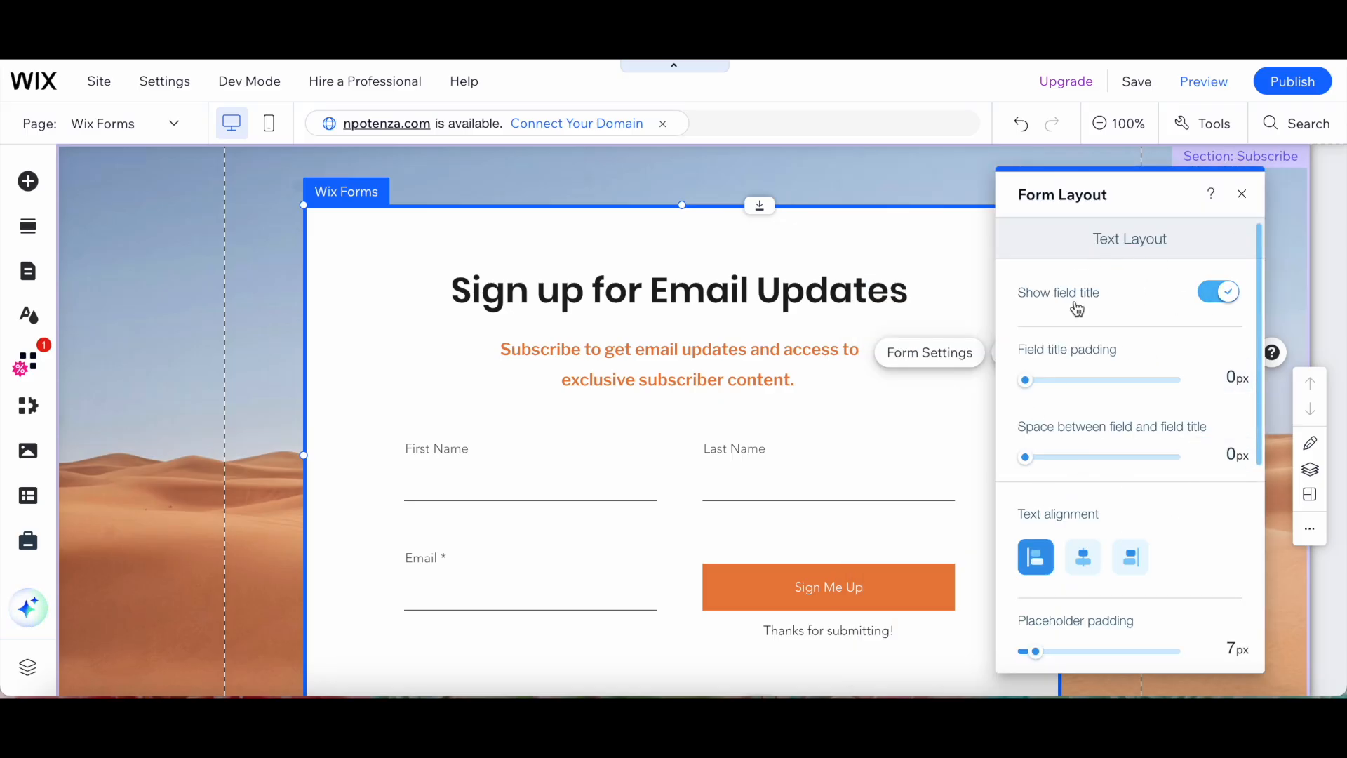
scroll(1077, 307, down, 2)
scroll(1078, 308, down, 3)
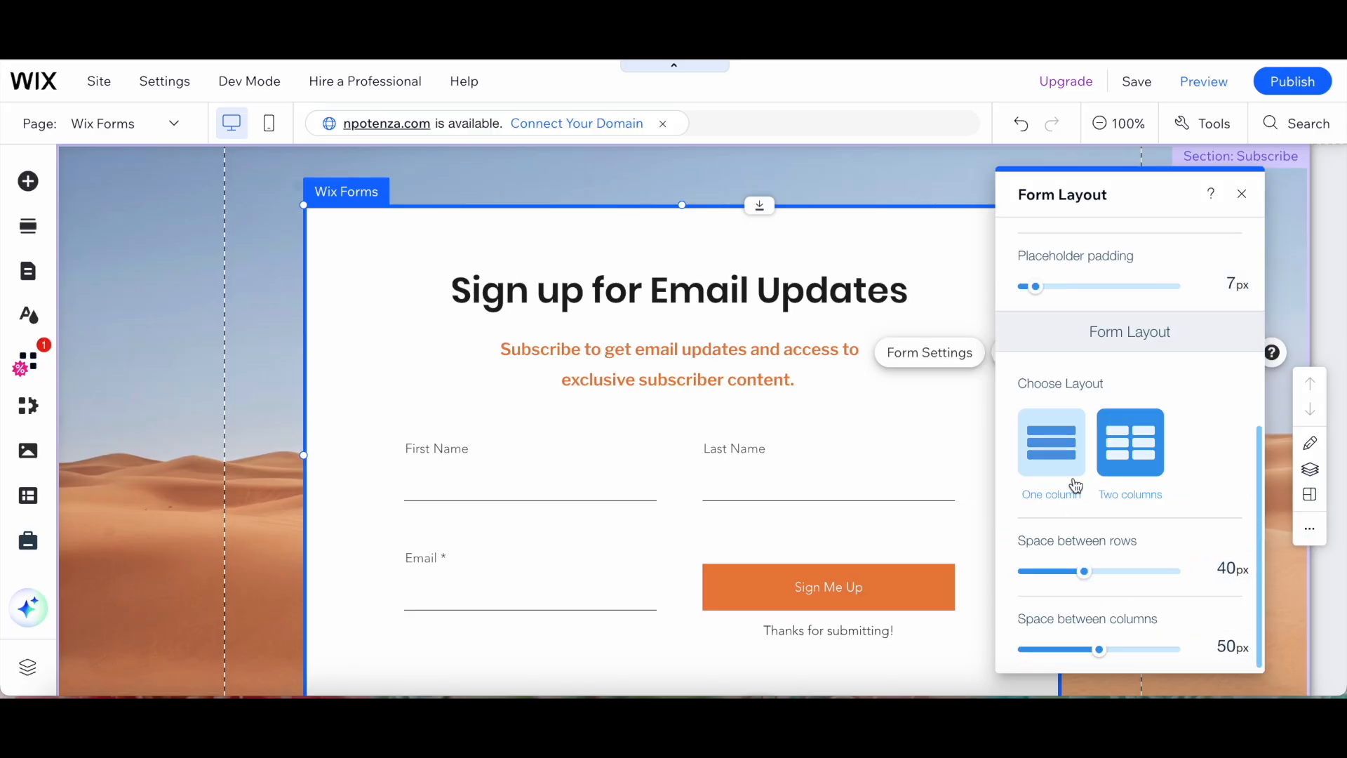
click(1243, 191)
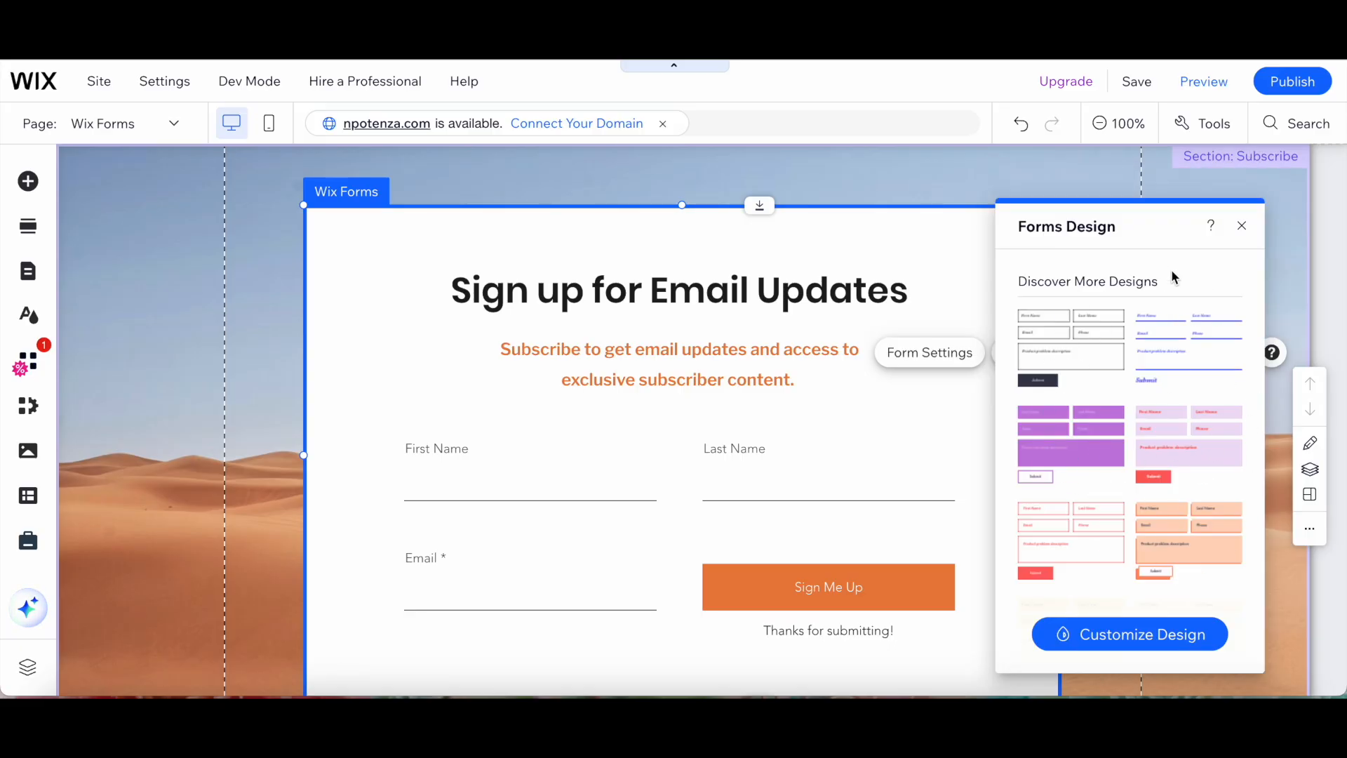
click(1091, 637)
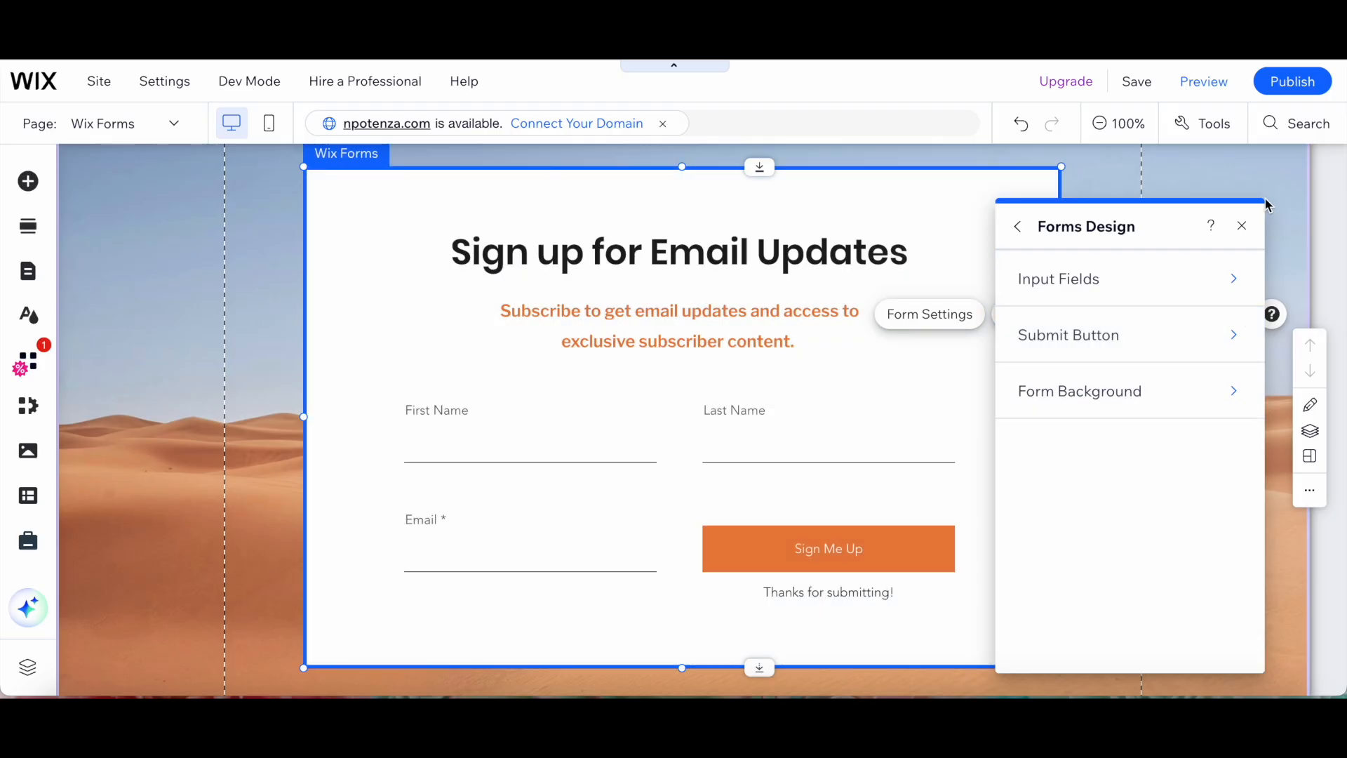
click(1241, 225)
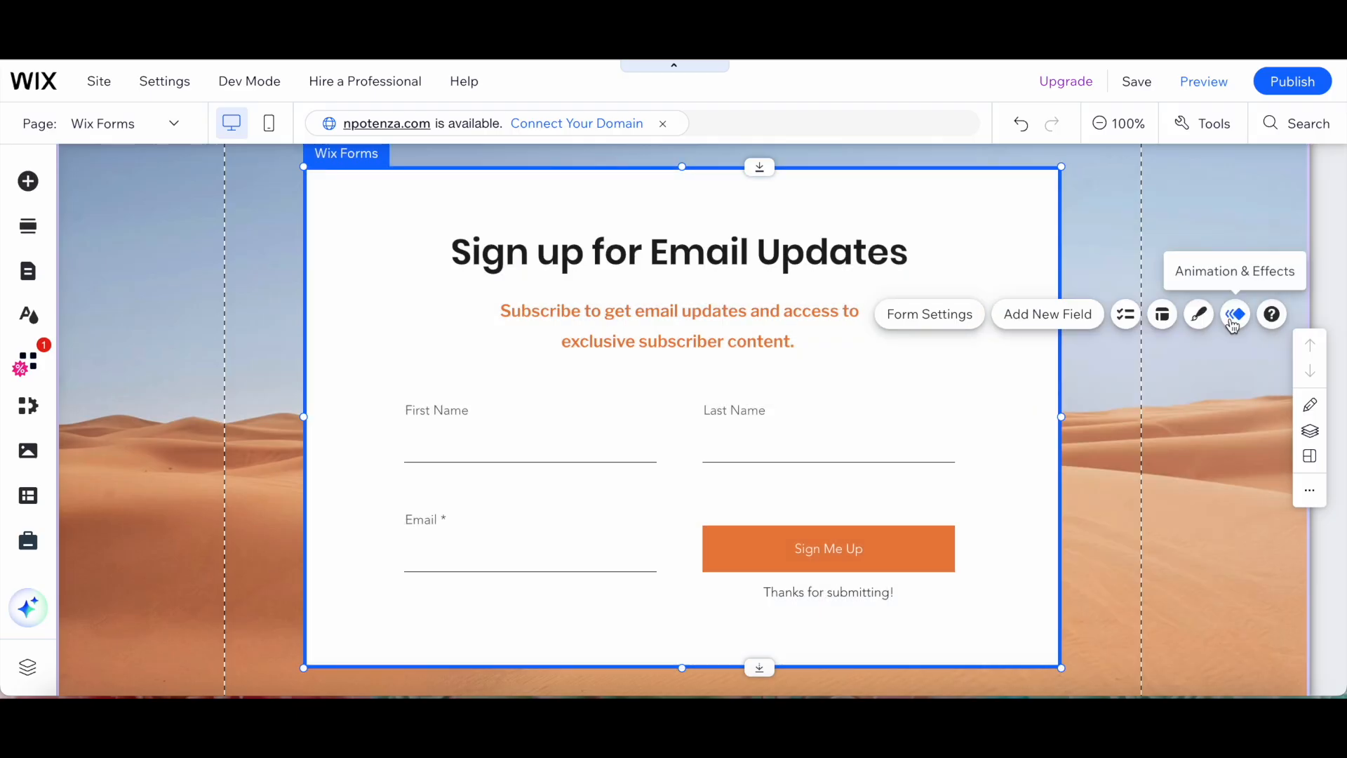
Step: Apply the Fade animation to the sign-up form, view its duration and delay settings, and close them
click(1234, 315)
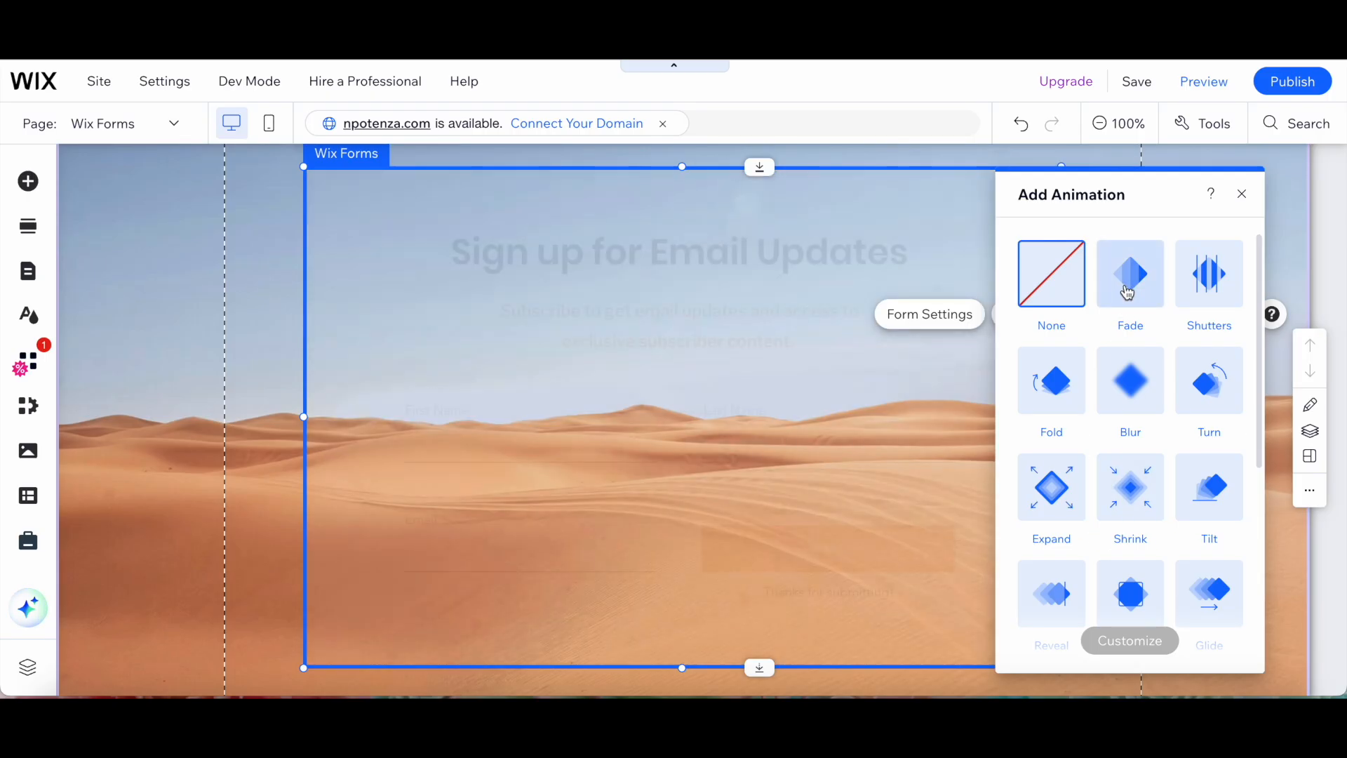
click(1127, 293)
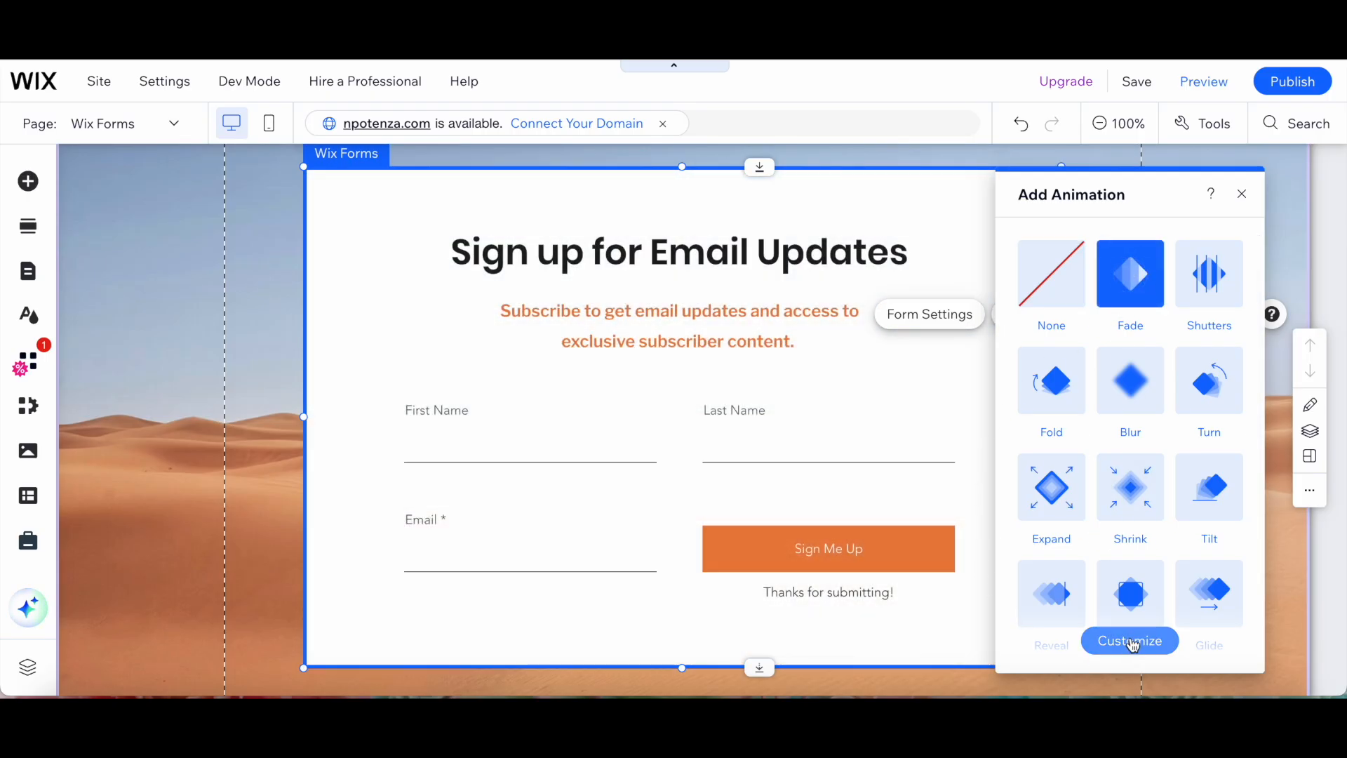
click(1133, 642)
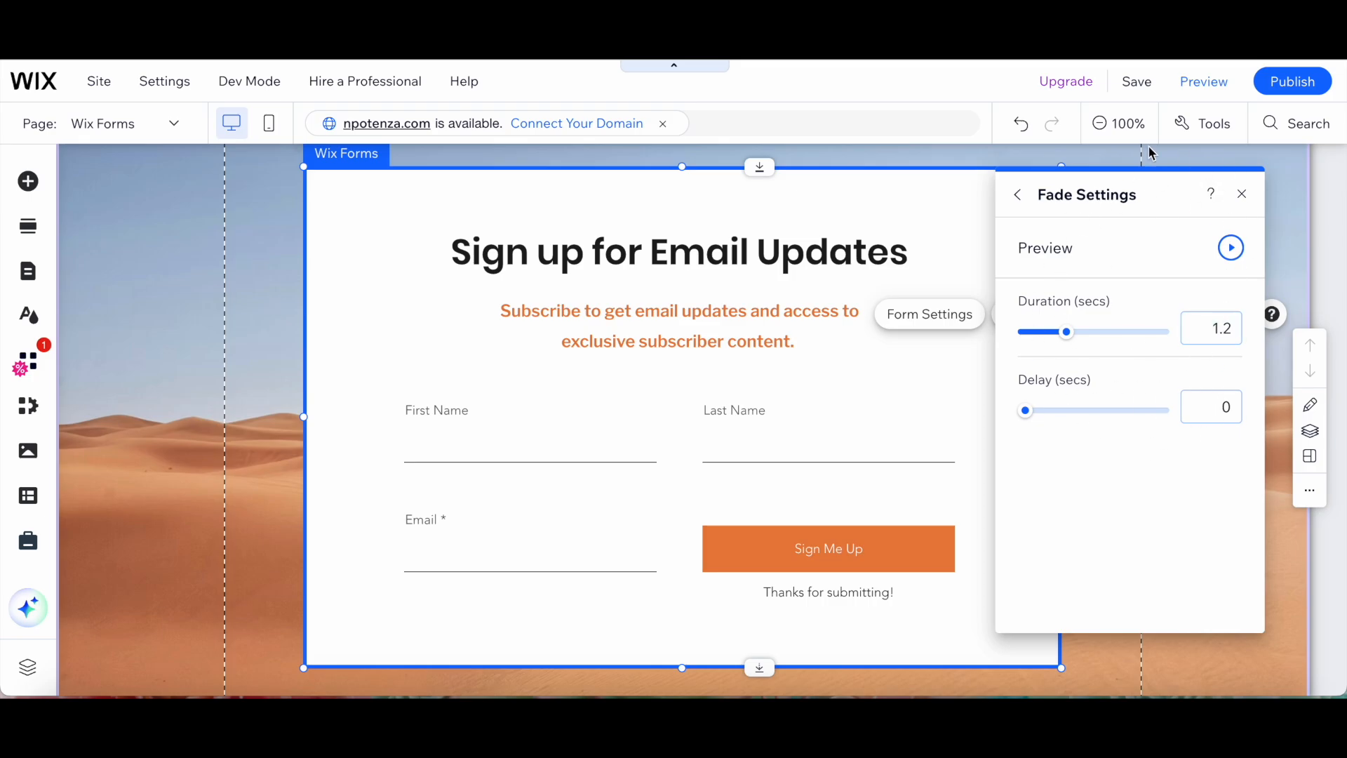
click(1242, 194)
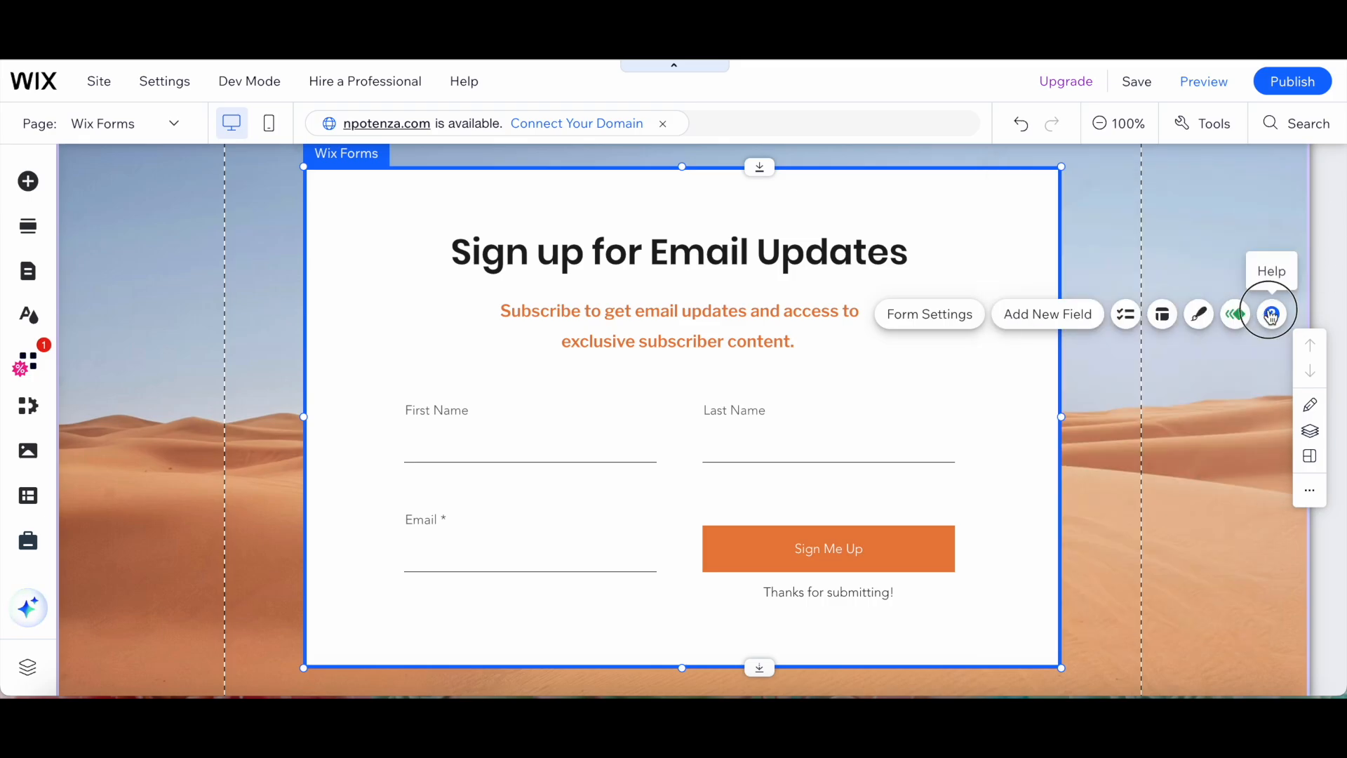
Step: View the Wix Forms help topics for the sign-up form and close them
click(1270, 312)
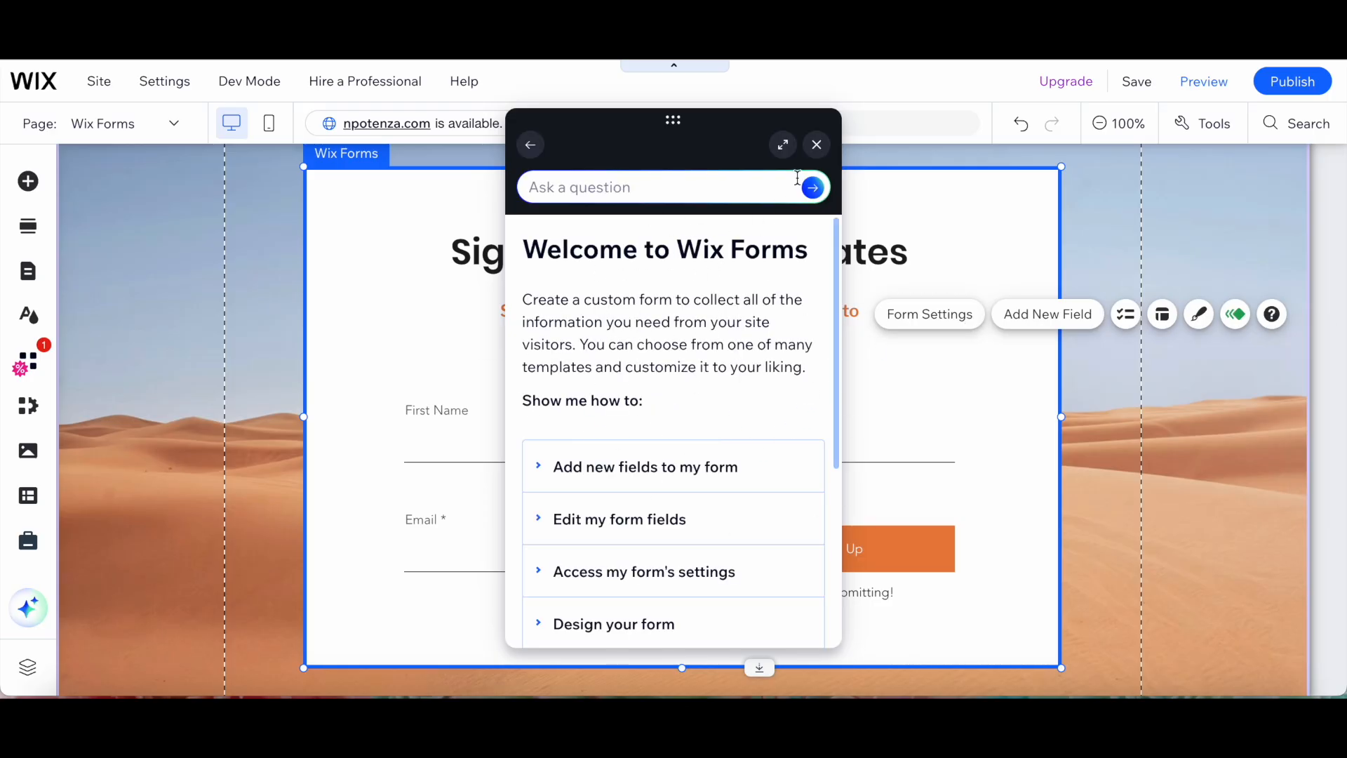
click(817, 144)
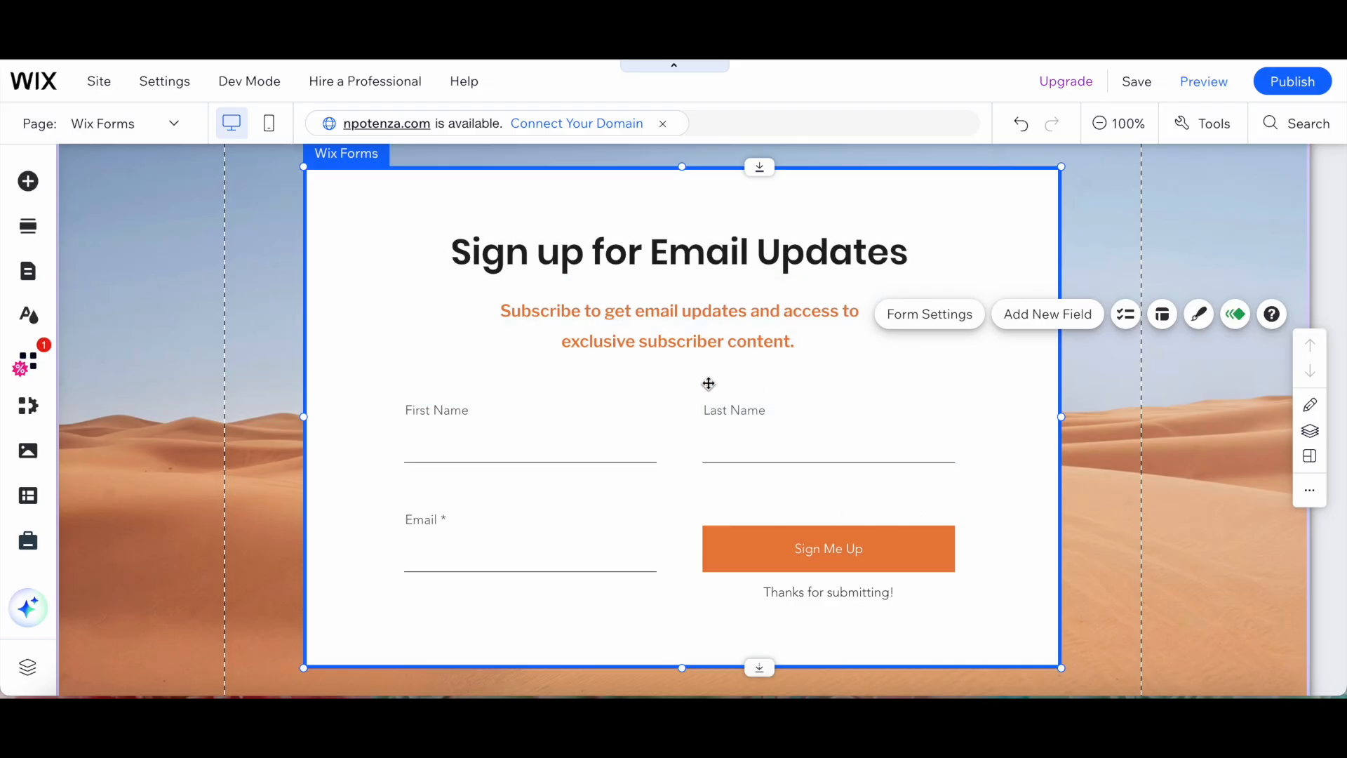
mouse_move(1306, 94)
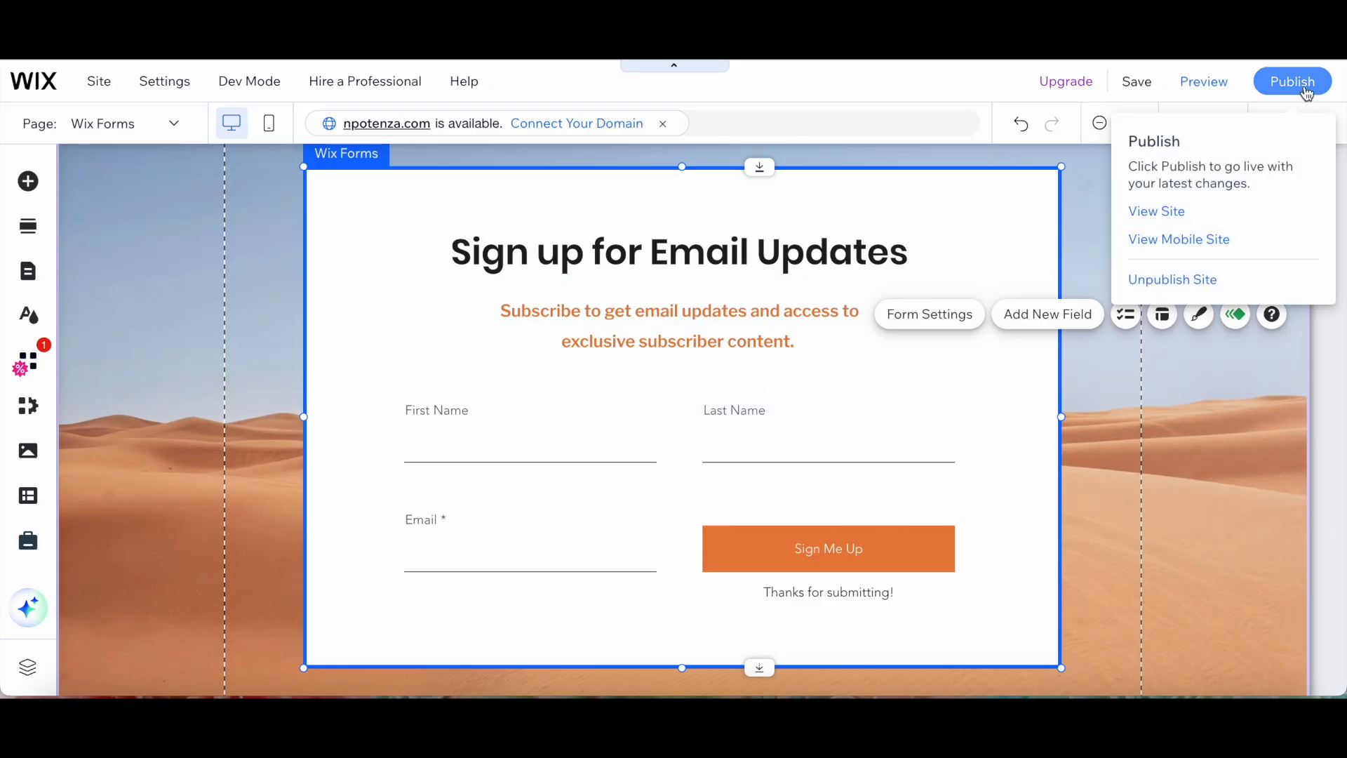